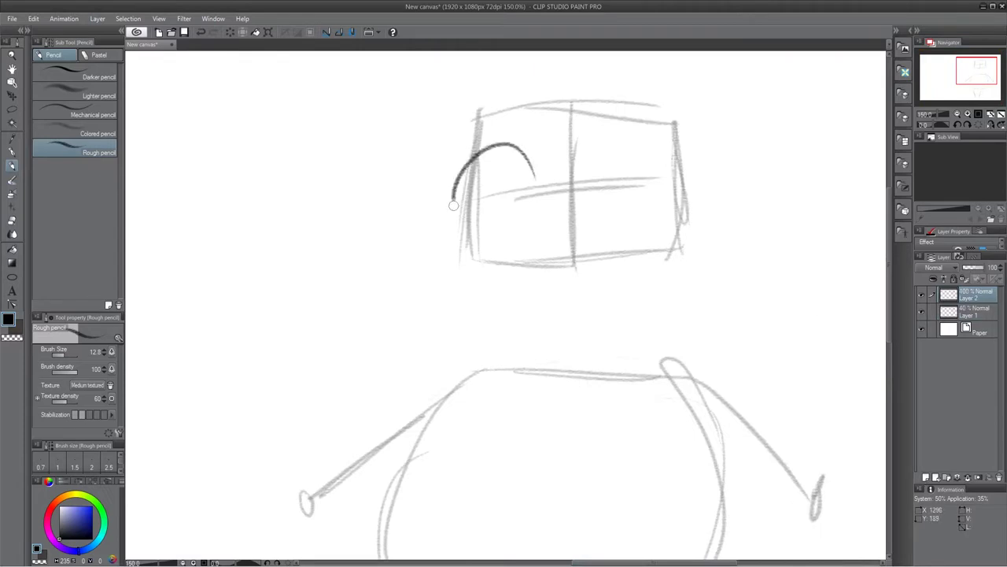
Step: Sketch two large round eye outlines over the head guide and a long mouth line with small corner marks beneath them
mouse_move(683, 134)
left_mouse_down()
mouse_move(653, 122)
mouse_move(657, 219)
left_mouse_up()
left_click_drag(460, 241, 461, 247)
left_click_drag(681, 238, 683, 240)
left_click_drag(464, 247, 696, 241)
Step: Draw a tall oval pupil in each eye and shade both pupils dark
left_click_drag(509, 155, 510, 155)
left_click_drag(639, 149, 641, 149)
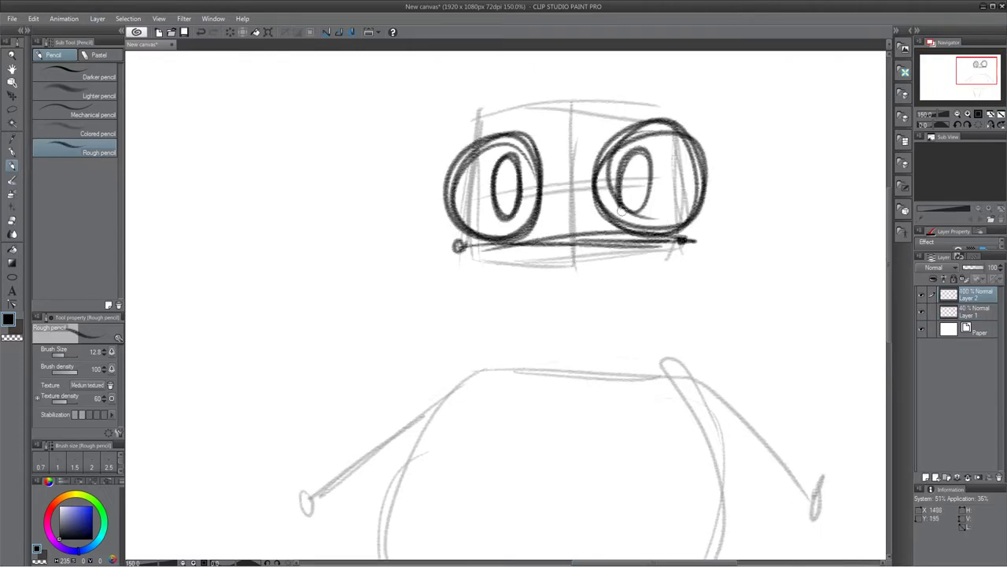
left_click_drag(505, 160, 511, 216)
left_click_drag(636, 153, 633, 214)
Step: Add short eyelashes above and below the outer edges of both eyes and two small nostrils between them
left_click_drag(444, 224, 456, 217)
left_click_drag(452, 238, 463, 227)
left_click_drag(472, 243, 474, 234)
left_click_drag(694, 212, 705, 223)
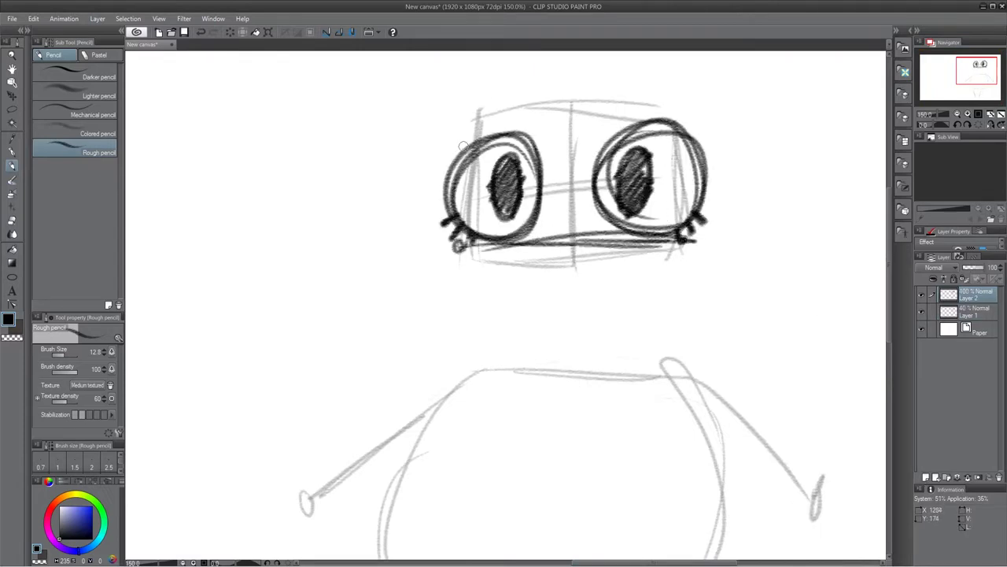
left_click_drag(695, 133, 706, 119)
left_click_drag(701, 145, 716, 139)
left_click_drag(710, 161, 726, 153)
Step: Sketch the lower jaw as a shallow curve joining both mouth corners
left_click_drag(457, 250, 540, 288)
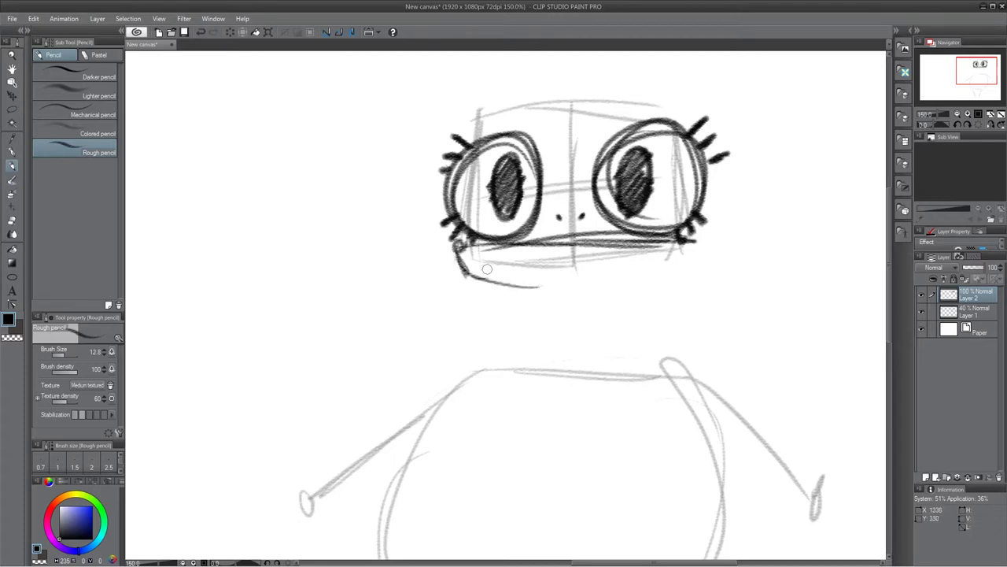
left_click_drag(473, 274, 675, 271)
left_click_drag(692, 234, 675, 274)
Step: Try to sketch a wide slanted hat brim across the head
left_click_drag(890, 268, 890, 245)
left_click_drag(365, 200, 842, 211)
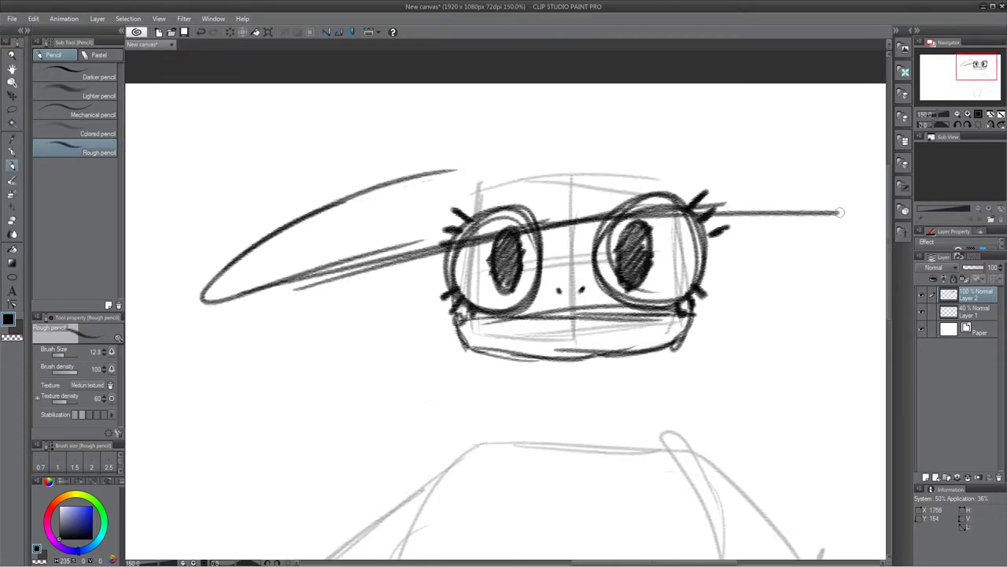
left_click(201, 32)
left_click(201, 32)
left_click(213, 33)
Step: Sketch the rounded dome of the head above the eyes with several overlapping curves
left_click_drag(890, 238, 890, 226)
left_click_drag(547, 194, 699, 229)
left_click_drag(641, 187, 683, 234)
left_click_drag(622, 202, 586, 192)
left_click_drag(464, 268, 630, 187)
left_click_drag(441, 280, 692, 236)
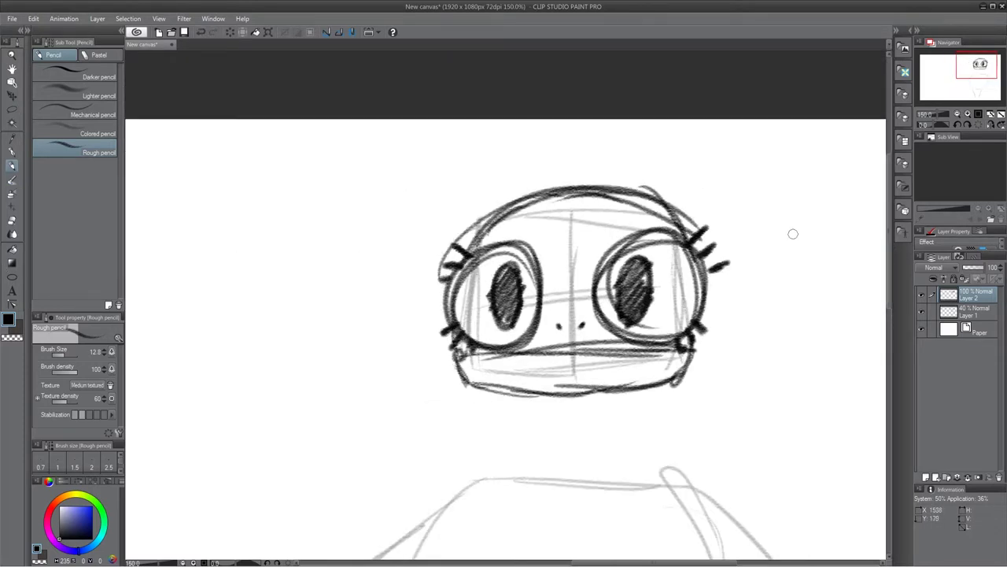
Step: Try to sketch a narrow neck and shoulder lines below the jaw
scroll(792, 231, "down", 2)
left_click_drag(546, 327, 540, 368)
mouse_move(590, 325)
left_mouse_down()
mouse_move(596, 366)
mouse_move(464, 371)
left_mouse_up()
left_click_drag(600, 368, 718, 360)
left_click(202, 32)
left_click(202, 32)
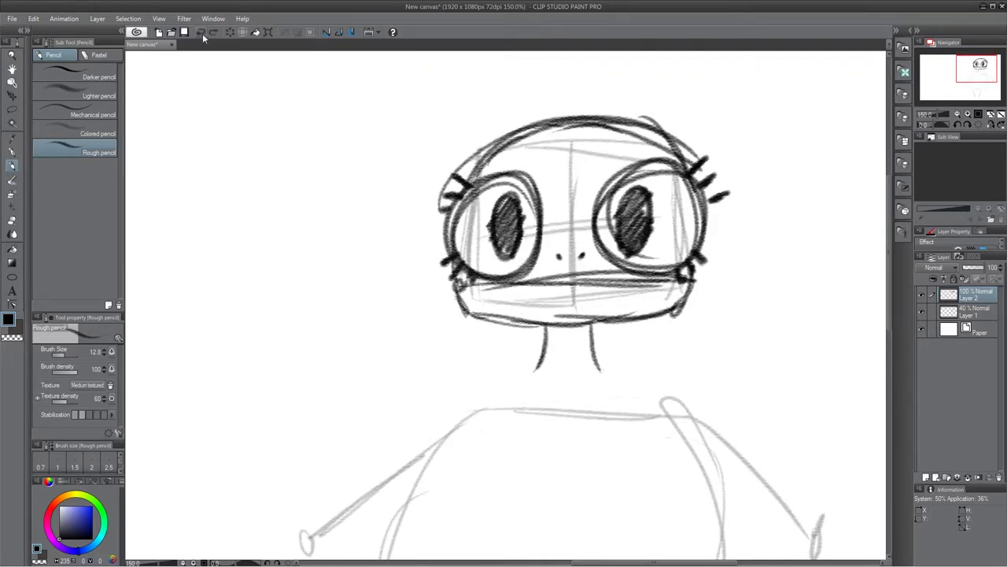
left_click(201, 33)
left_click(201, 32)
Step: Sketch a wide neck below the jaw with a sloping shoulder line on each side
left_click_drag(508, 315, 501, 357)
left_click_drag(649, 316, 647, 346)
left_click_drag(502, 356, 427, 378)
left_click_drag(653, 362, 726, 371)
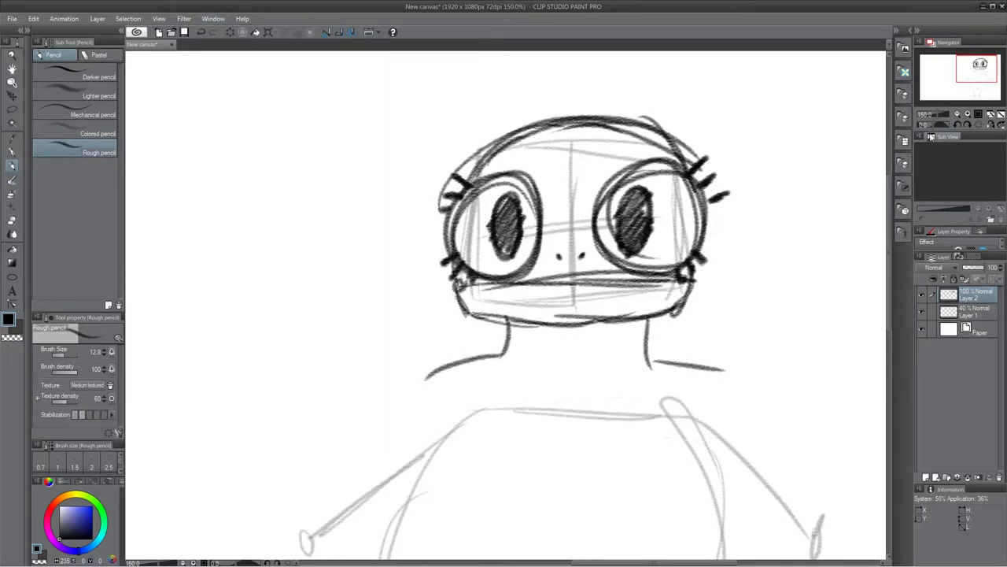
Step: Sketch the left-hand arm reaching outward, ending in a hand with four round fingertips
left_click(957, 114)
left_click_drag(458, 266, 354, 364)
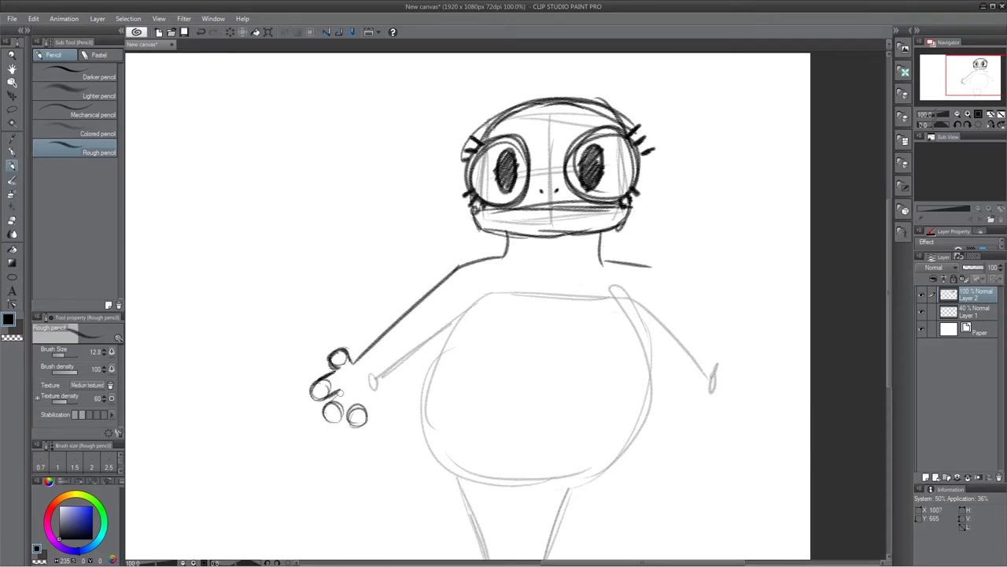
left_click_drag(373, 402, 456, 335)
Step: Sketch the sides of the chest and a broad, rounded belly over the body guide
left_click_drag(475, 299, 454, 354)
mouse_move(456, 351)
left_mouse_down()
mouse_move(419, 420)
mouse_move(439, 475)
left_mouse_up()
left_click_drag(624, 291, 643, 347)
scroll(643, 338, "down", 3)
left_click_drag(643, 251, 667, 358)
mouse_move(665, 366)
left_mouse_down()
mouse_move(429, 381)
mouse_move(598, 398)
left_mouse_up()
Step: Sketch the outer and inner lines of both legs below the belly, tapering downward
left_click_drag(425, 374, 489, 500)
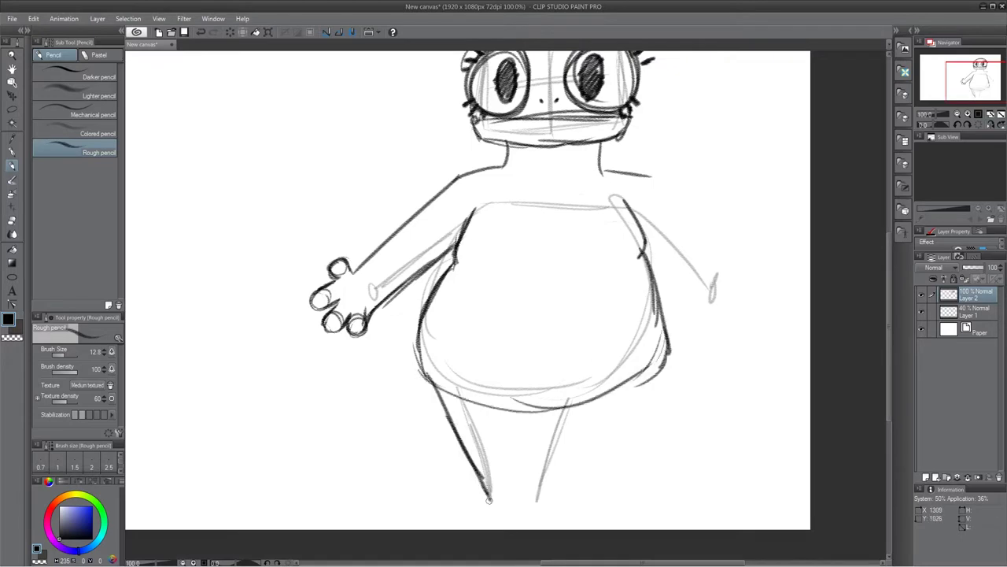
mouse_move(577, 403)
left_mouse_down()
mouse_move(578, 501)
mouse_move(596, 496)
left_mouse_up()
left_click_drag(662, 376, 579, 507)
mouse_move(520, 412)
left_mouse_down()
mouse_move(513, 505)
mouse_move(507, 482)
left_mouse_up()
left_click(12, 222)
left_click(77, 73)
left_click(11, 166)
Step: Sketch the right-hand arm with four round fingertips, and add a chest crease above the belly
left_click_drag(890, 298, 891, 273)
left_click_drag(743, 351, 748, 348)
left_click_drag(760, 384, 757, 382)
left_click_drag(733, 399, 731, 399)
left_click_drag(710, 404, 715, 405)
left_click_drag(649, 238, 736, 353)
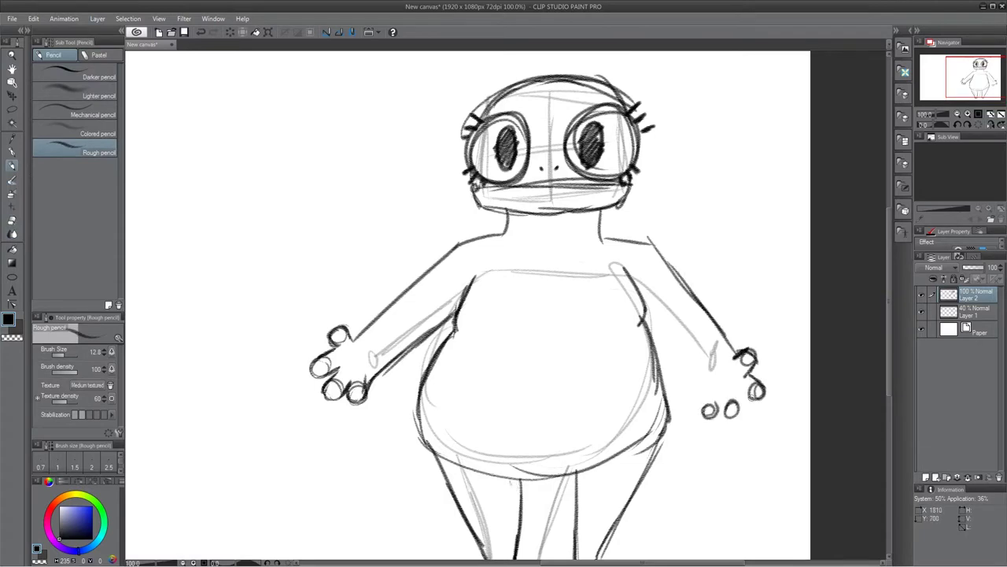
left_click_drag(705, 401, 634, 311)
left_click_drag(494, 331, 626, 330)
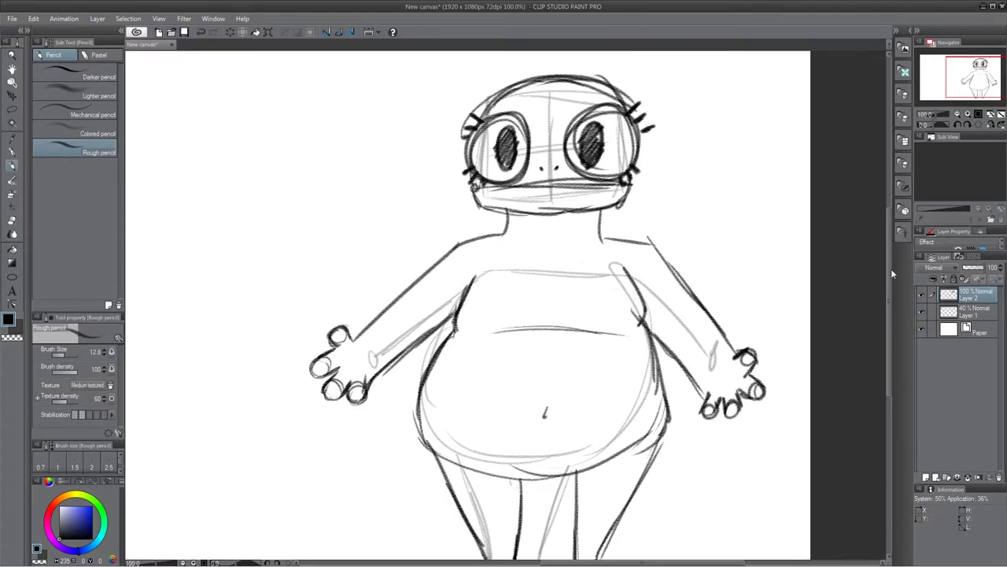
Step: Try to sketch a hat with a wide oval brim and a tall crown on the head
scroll(892, 271, "up", 3)
left_click_drag(521, 163, 540, 148)
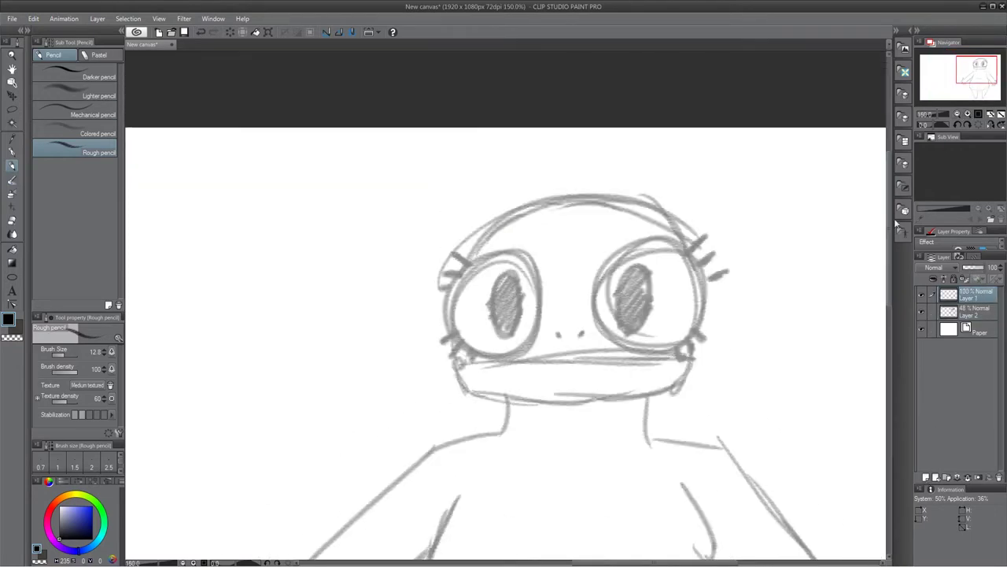
left_click_drag(711, 201, 620, 179)
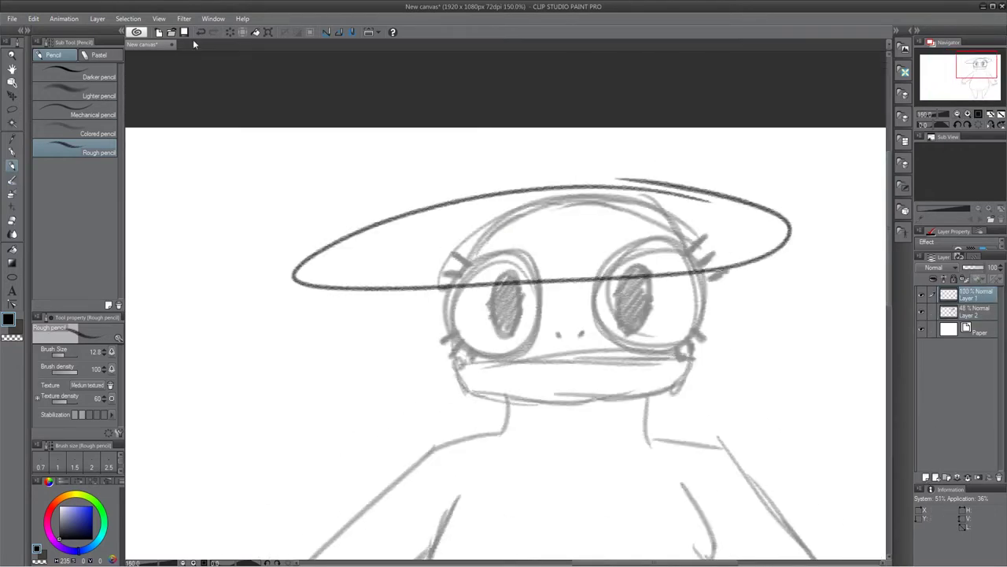
left_click(201, 33)
mouse_move(716, 223)
left_mouse_down()
mouse_move(783, 241)
mouse_move(699, 212)
left_mouse_up()
left_click(200, 33)
left_click_drag(625, 196, 785, 238)
left_click_drag(464, 239, 604, 121)
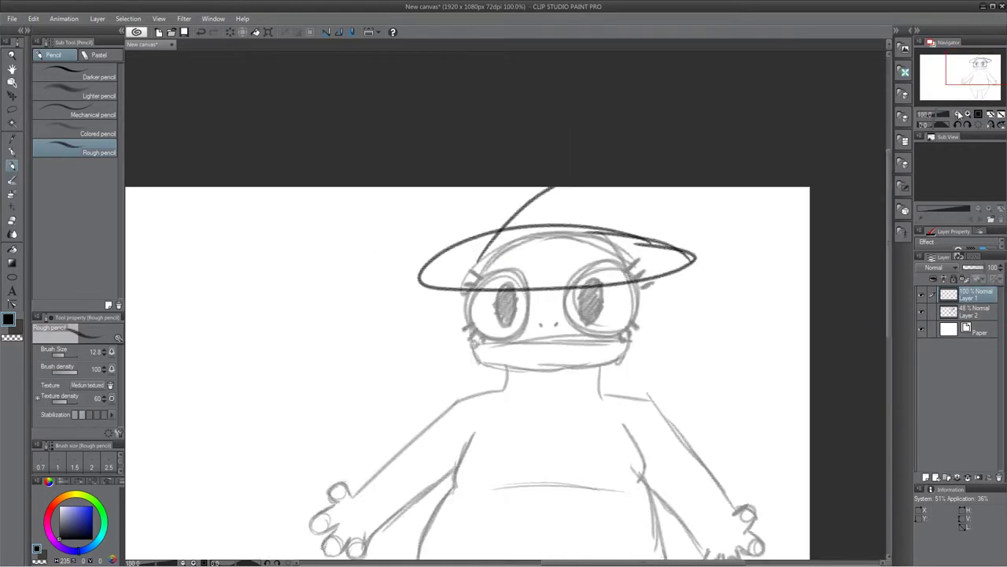
Step: Trace both round eye outlines in dark pencil on a new layer over the faded sketch
key("ctrl+plus")
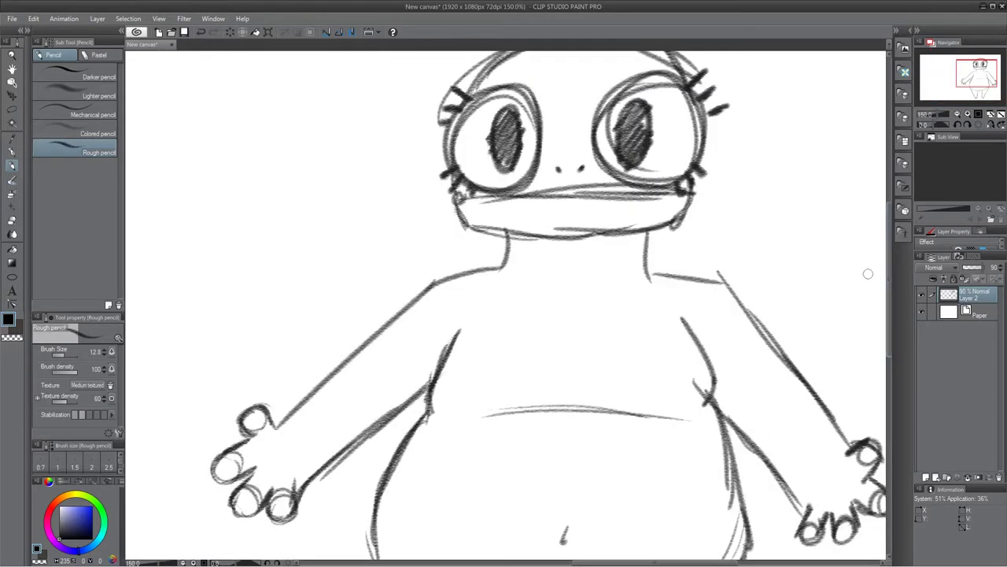
left_click(967, 114)
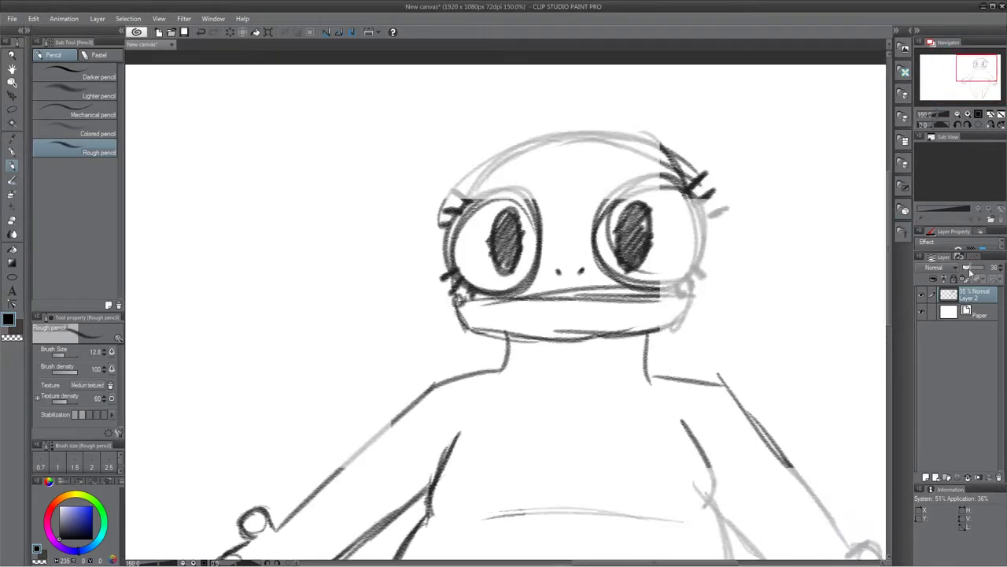
left_click(968, 114)
mouse_move(543, 177)
left_mouse_down()
mouse_move(541, 188)
mouse_move(421, 214)
mouse_move(543, 181)
left_mouse_up()
left_click(202, 32)
mouse_move(511, 174)
left_mouse_down()
mouse_move(520, 206)
mouse_move(513, 176)
left_mouse_up()
mouse_move(698, 133)
left_mouse_down()
mouse_move(731, 140)
mouse_move(696, 276)
mouse_move(711, 133)
left_mouse_up()
left_click(201, 32)
mouse_move(677, 163)
left_mouse_down()
mouse_move(659, 251)
mouse_move(677, 196)
left_mouse_up()
Step: Draw a tall oval pupil inside each traced eye and fill both solid black
left_click_drag(501, 185, 507, 244)
left_click_drag(657, 162, 653, 220)
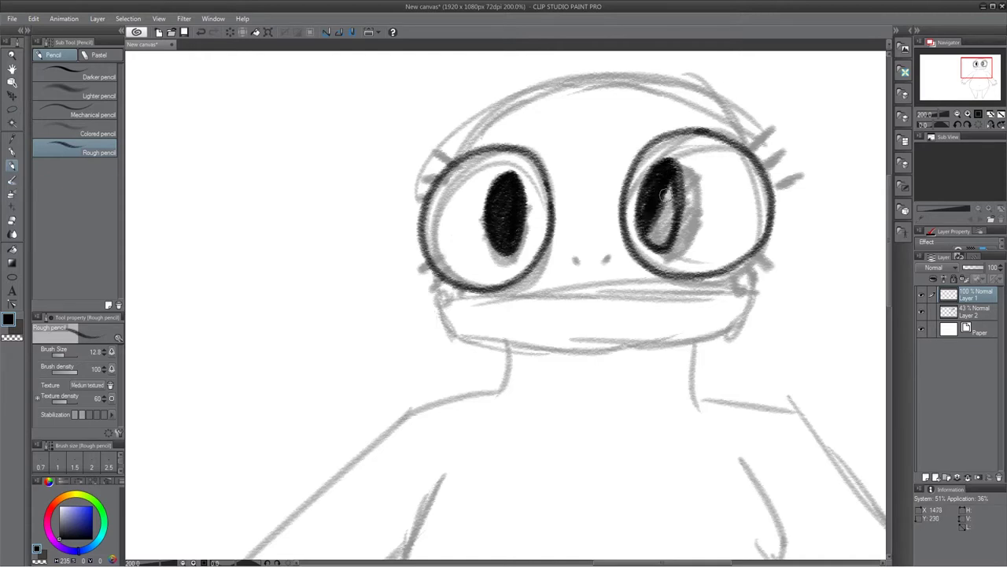
left_click_drag(661, 181, 669, 244)
Step: Try to draw the upper eyelashes on the right-hand eye
left_click_drag(724, 140, 751, 117)
mouse_move(754, 153)
left_mouse_down()
mouse_move(769, 134)
mouse_move(751, 114)
left_mouse_up()
left_click(201, 33)
left_click(201, 32)
left_click_drag(753, 158, 768, 136)
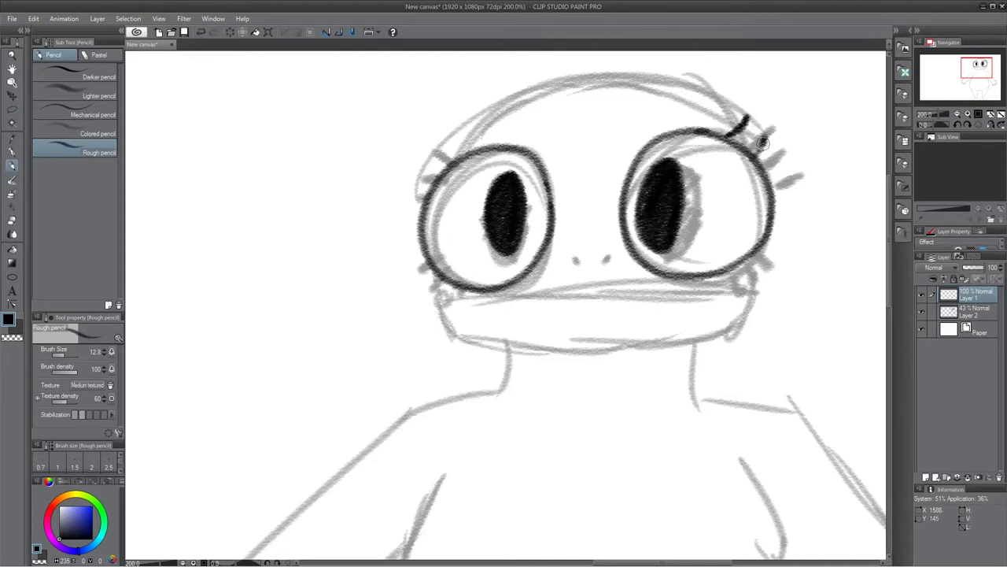
left_click_drag(765, 178, 784, 159)
left_click(201, 32)
left_click(201, 32)
left_click(202, 32)
Step: Draw lower eyelashes and three upper eyelashes at the outer edge of each eye
left_click_drag(431, 261, 411, 275)
mouse_move(443, 272)
left_mouse_down()
mouse_move(423, 289)
mouse_move(446, 301)
left_mouse_up()
mouse_move(754, 250)
left_mouse_down()
mouse_move(783, 257)
mouse_move(743, 285)
left_mouse_up()
left_click_drag(746, 143, 769, 120)
left_click_drag(758, 161, 783, 139)
left_click_drag(772, 179, 789, 165)
left_click_drag(452, 157, 431, 136)
left_click_drag(441, 170, 415, 156)
left_click_drag(433, 194, 406, 179)
Step: Trace the remaining face lines: the mouth with looped corners, the jaw, two slanted nostrils and the dome of the head
mouse_move(429, 272)
left_mouse_down()
mouse_move(445, 331)
mouse_move(751, 314)
mouse_move(759, 256)
left_mouse_up()
left_click_drag(437, 288, 450, 309)
left_click_drag(744, 274, 740, 297)
left_click_drag(447, 299, 744, 296)
left_click_drag(573, 256, 586, 270)
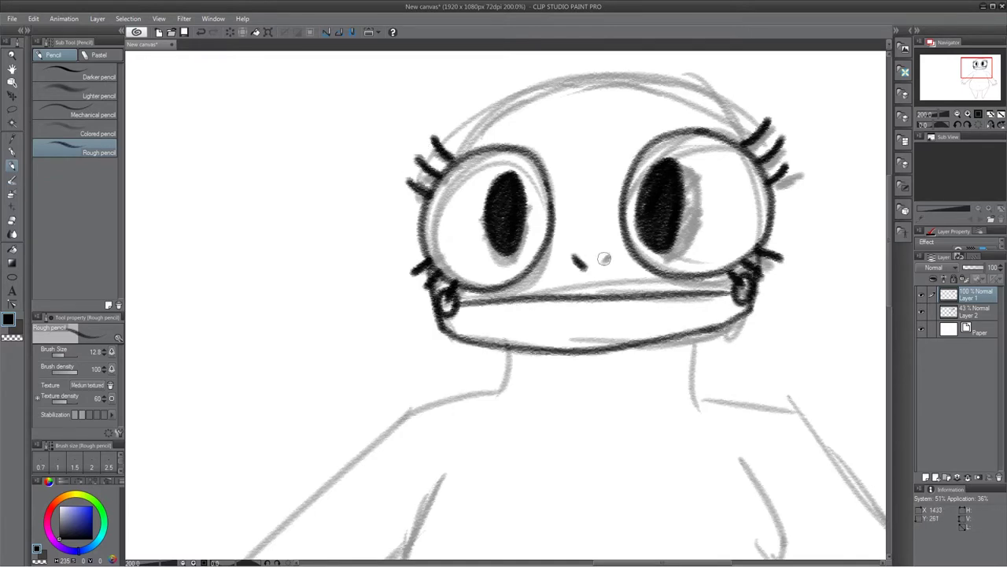
left_click_drag(889, 197, 889, 181)
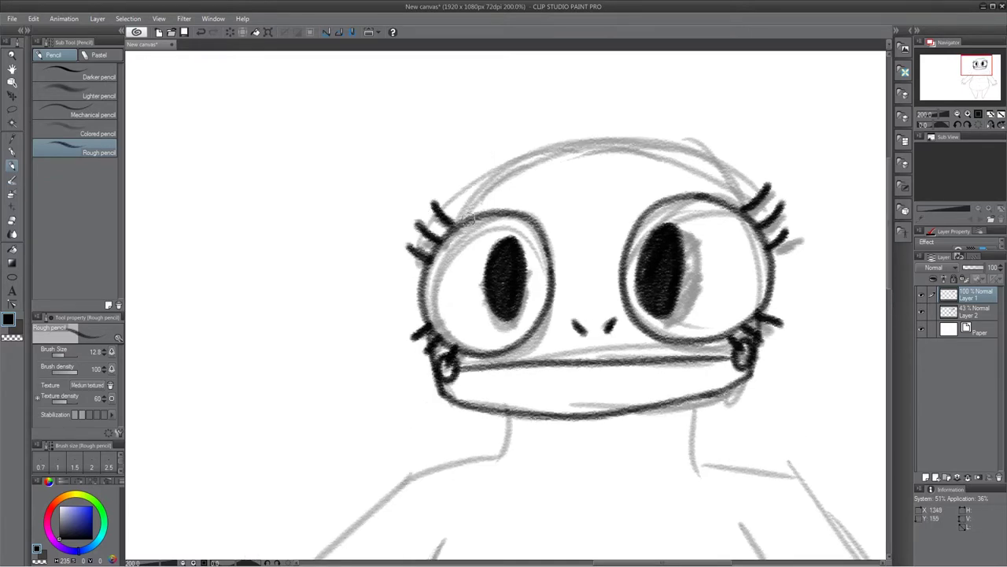
mouse_move(433, 228)
left_mouse_down()
mouse_move(760, 239)
mouse_move(712, 145)
left_mouse_up()
Step: Trace the left-hand side of the neck and its shoulder line
left_click_drag(890, 251, 890, 294)
left_click_drag(511, 250, 504, 290)
left_click_drag(504, 289, 400, 301)
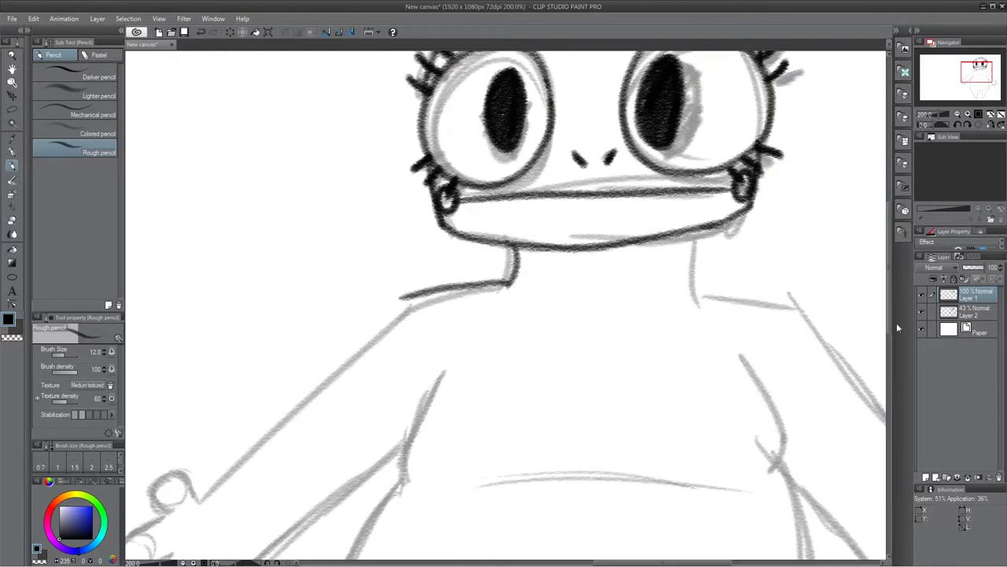
Step: Trace the left-hand arm and its hand with four round fingertips joined by short finger lines
scroll(400, 301, "down", 3)
mouse_move(400, 179)
left_mouse_down()
mouse_move(195, 378)
mouse_move(158, 362)
mouse_move(161, 397)
left_mouse_up()
left_click_drag(608, 564, 588, 563)
left_click_drag(251, 412, 254, 417)
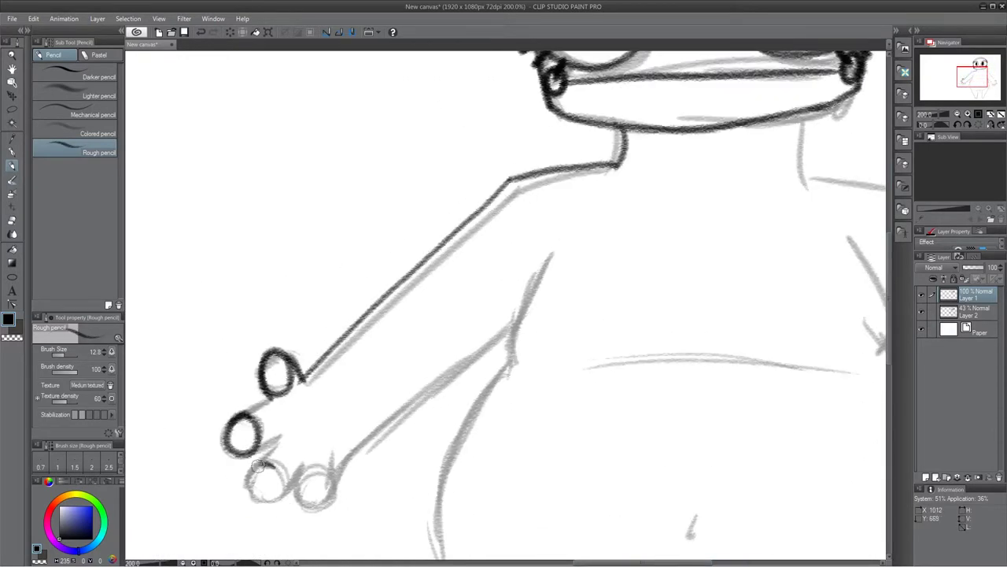
left_click_drag(263, 461, 282, 465)
left_click_drag(296, 466, 339, 474)
left_click_drag(275, 440, 261, 457)
left_click_drag(270, 403, 242, 414)
left_click_drag(340, 487, 518, 301)
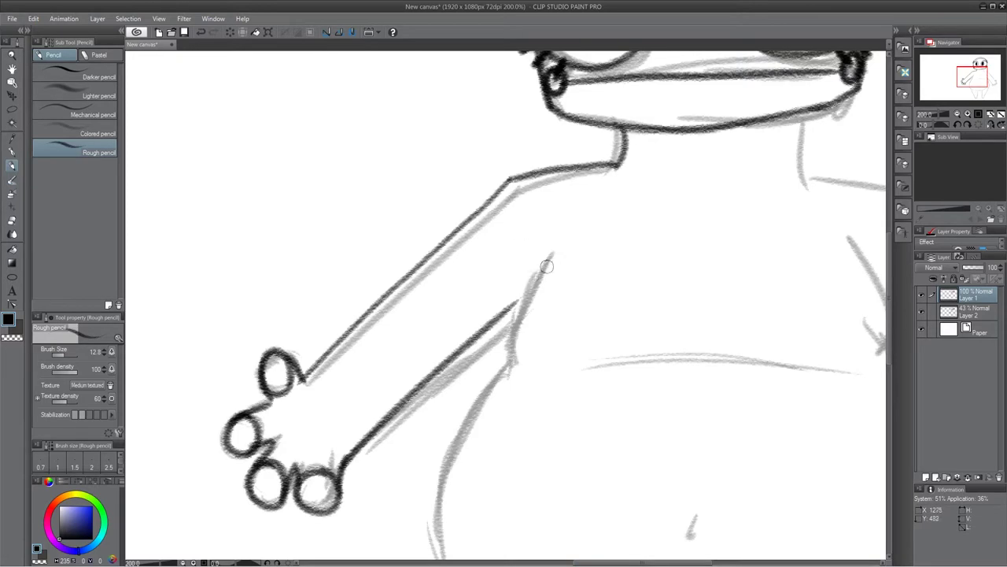
Step: Trace both sides of the torso from the armpits around the widening belly
left_click_drag(552, 253, 511, 363)
scroll(523, 380, "down", 3)
left_click_drag(484, 269, 434, 451)
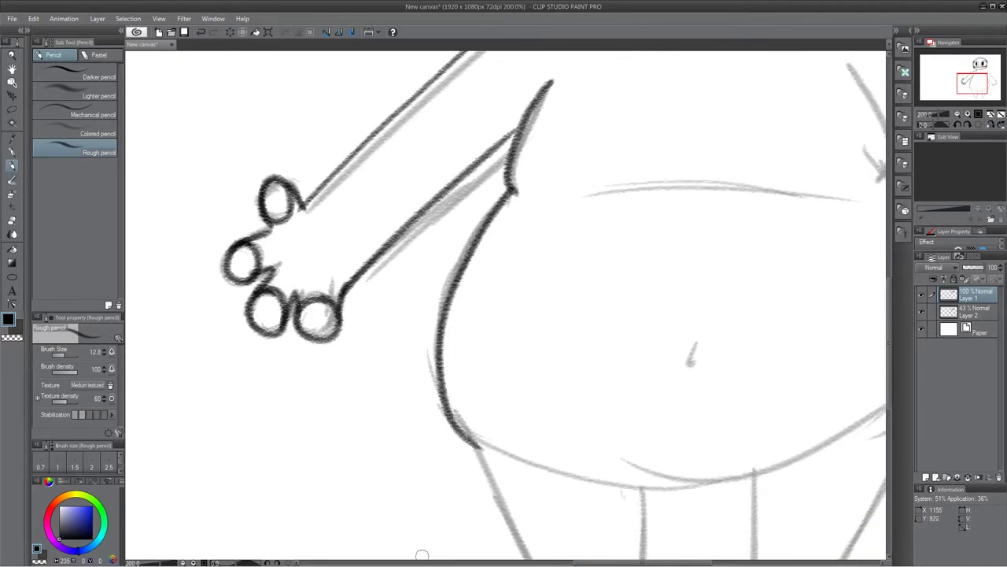
scroll(418, 184, "right", 6)
mouse_move(502, 65)
left_mouse_down()
mouse_move(520, 171)
mouse_move(594, 398)
left_mouse_up()
Step: Trace the chest crease, the belly's lower edge and the navel
scroll(695, 424, "left", 4)
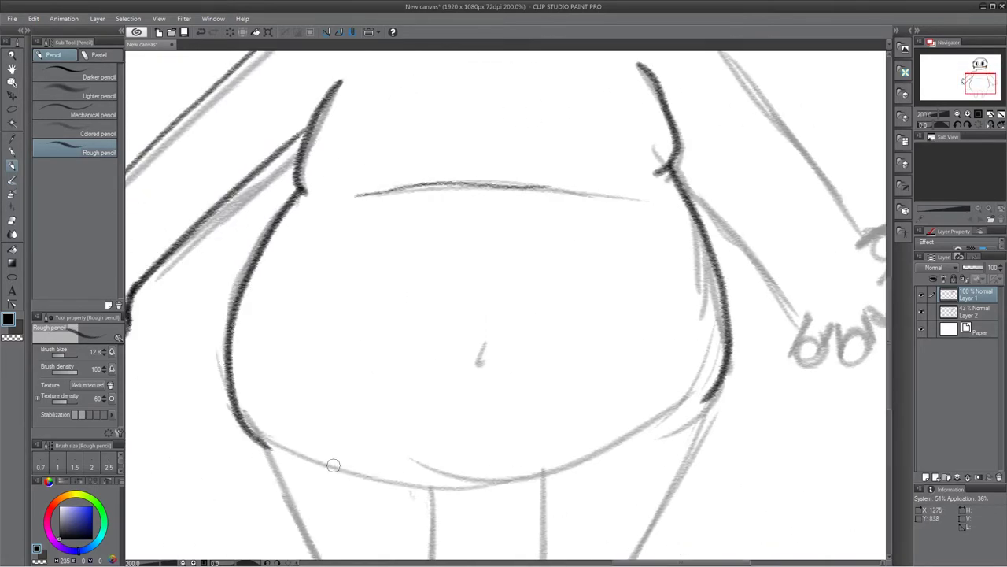
left_click_drag(334, 463, 610, 436)
left_click_drag(486, 337, 482, 364)
Step: Trace the inner and outer lines of both legs below the belly
scroll(481, 363, "down", 5)
mouse_move(431, 272)
left_mouse_down()
mouse_move(423, 443)
mouse_move(307, 339)
mouse_move(264, 232)
left_mouse_up()
mouse_move(543, 259)
left_mouse_down()
mouse_move(543, 453)
mouse_move(697, 191)
mouse_move(716, 179)
left_mouse_up()
Step: Trace the right-hand side of the neck, its shoulder line and the outer edge of the arm
scroll(861, 251, "up", 5)
left_click_drag(595, 141, 714, 204)
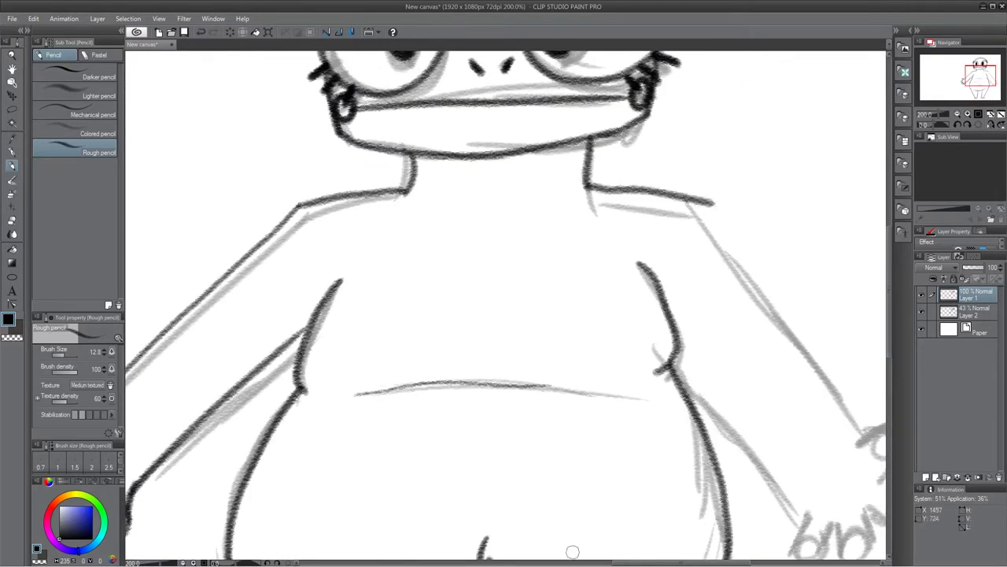
scroll(714, 205, "right", 6)
left_click_drag(584, 206, 766, 438)
Step: Trace the right-hand hand with four round fingertips joined by short finger lines
mouse_move(623, 563)
left_mouse_down()
mouse_move(543, 563)
mouse_move(640, 563)
left_mouse_up()
left_click_drag(889, 281, 889, 304)
left_click_drag(675, 332, 678, 331)
mouse_move(655, 340)
left_mouse_down()
mouse_move(696, 330)
mouse_move(677, 388)
left_mouse_up()
mouse_move(677, 388)
left_mouse_down()
mouse_move(706, 419)
mouse_move(683, 409)
left_mouse_up()
left_click_drag(675, 434, 650, 444)
Step: Draw the inner edge of the right-hand arm from the hand to the armpit, redoing the stroke so it meets the torso
mouse_move(624, 463)
left_mouse_down()
mouse_move(586, 434)
mouse_move(464, 271)
left_mouse_up()
left_click(201, 32)
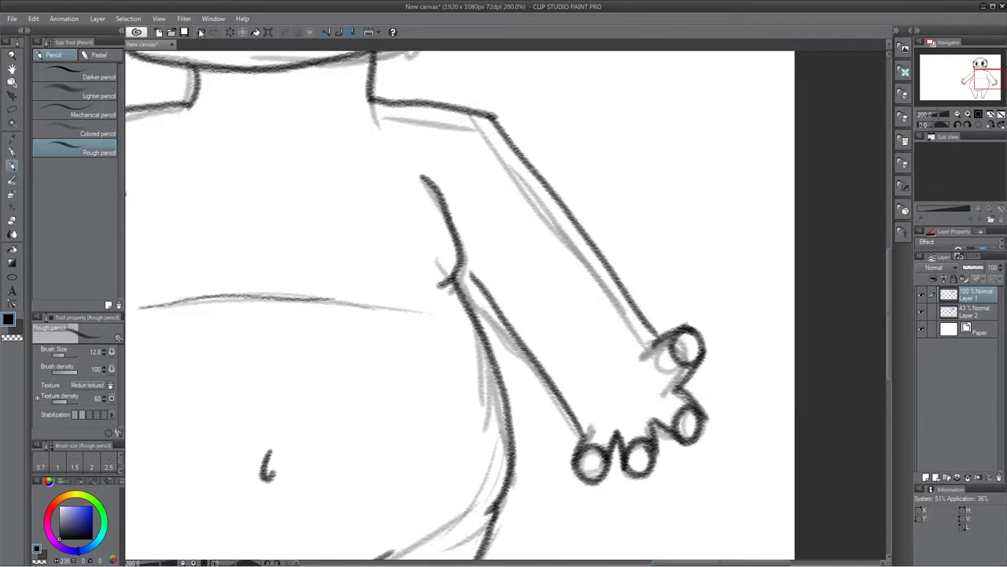
key("ctrl+z")
left_click_drag(586, 435, 458, 268)
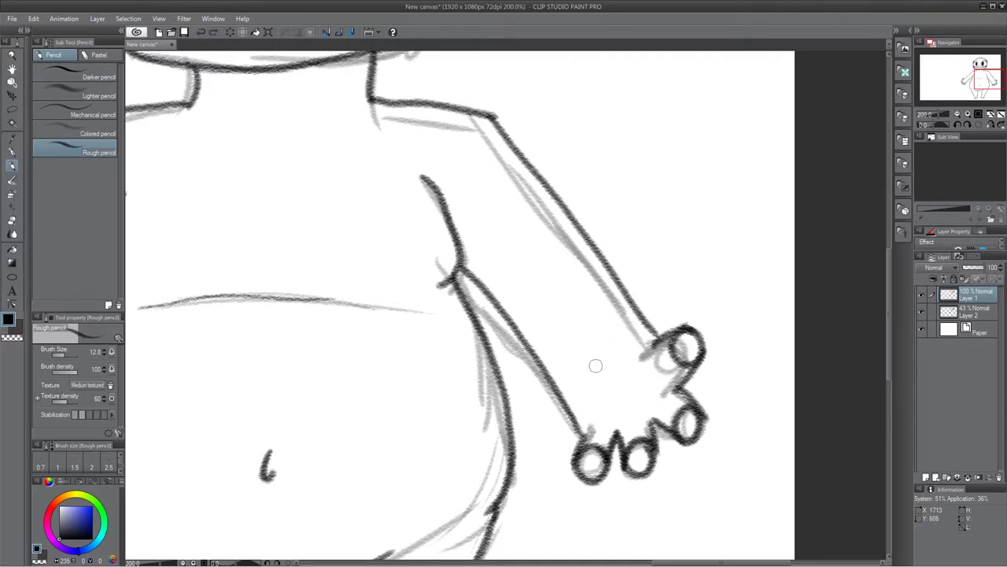
Step: Add a short curved palm crease to each hand
left_click_drag(621, 386, 643, 396)
left_click_drag(621, 563, 526, 562)
left_click_drag(401, 366, 422, 363)
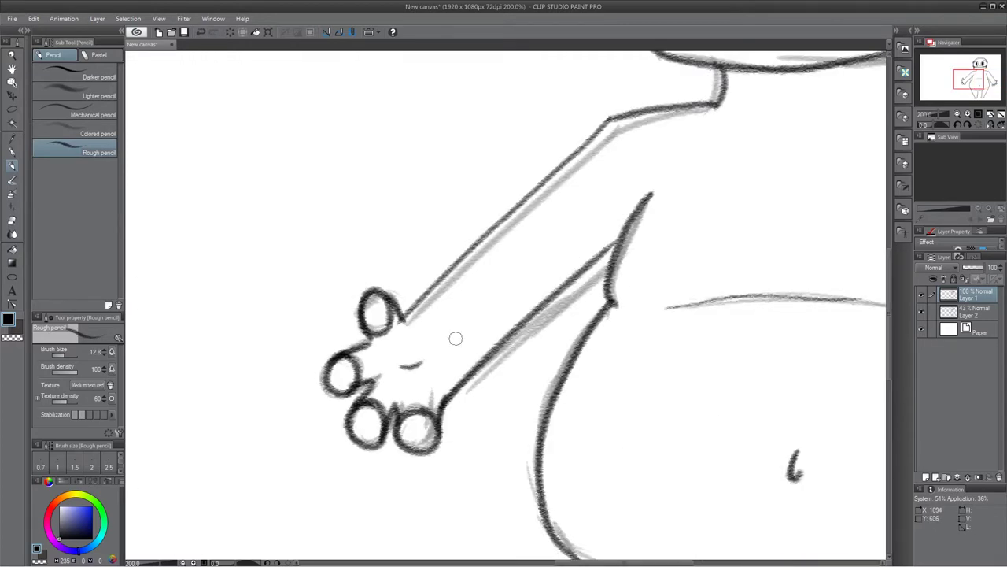
Step: Delete the faded rough sketch layer, Layer 2, from beneath the traced line art
key("ctrl+minus")
key("ctrl+minus")
left_click_drag(890, 252, 890, 221)
left_click_drag(614, 563, 641, 562)
left_click_drag(890, 258, 887, 246)
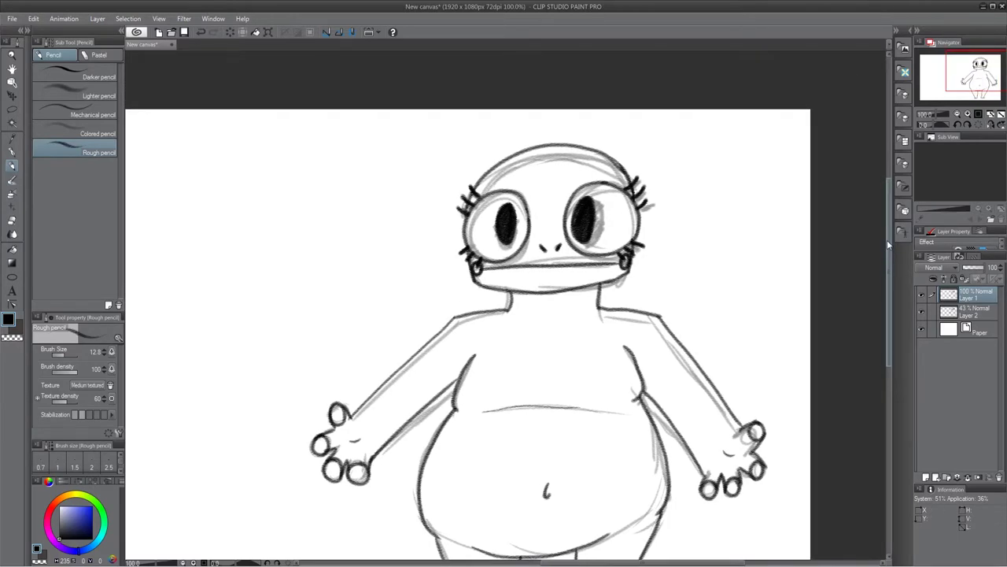
left_click(968, 114)
left_click(958, 114)
left_click_drag(889, 343, 889, 358)
left_click(976, 312)
left_click(999, 477)
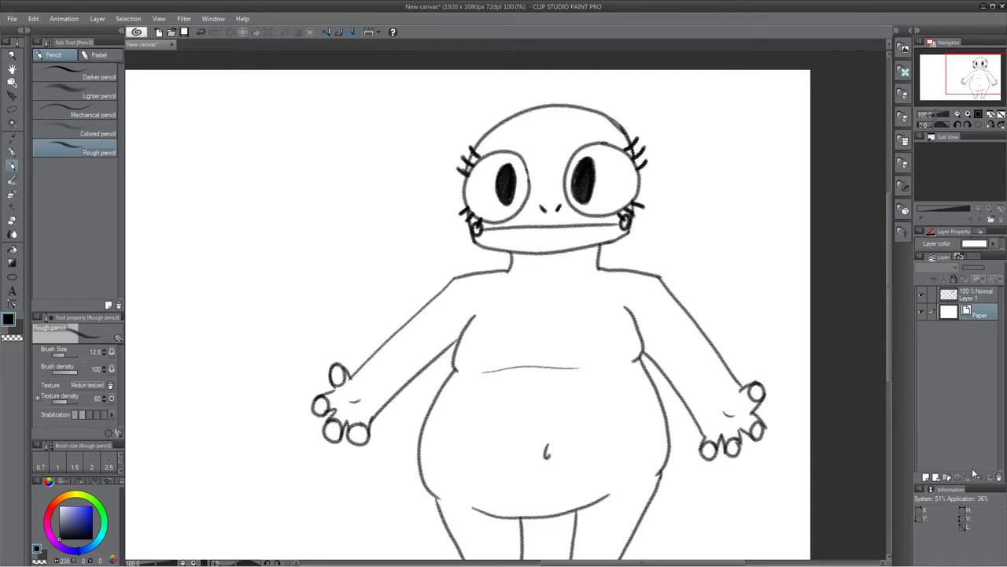
Step: Add a layer beneath the line art and set the Mechanical pencil to yellow-green at brush size 64.4
scroll(884, 236, "down", 1)
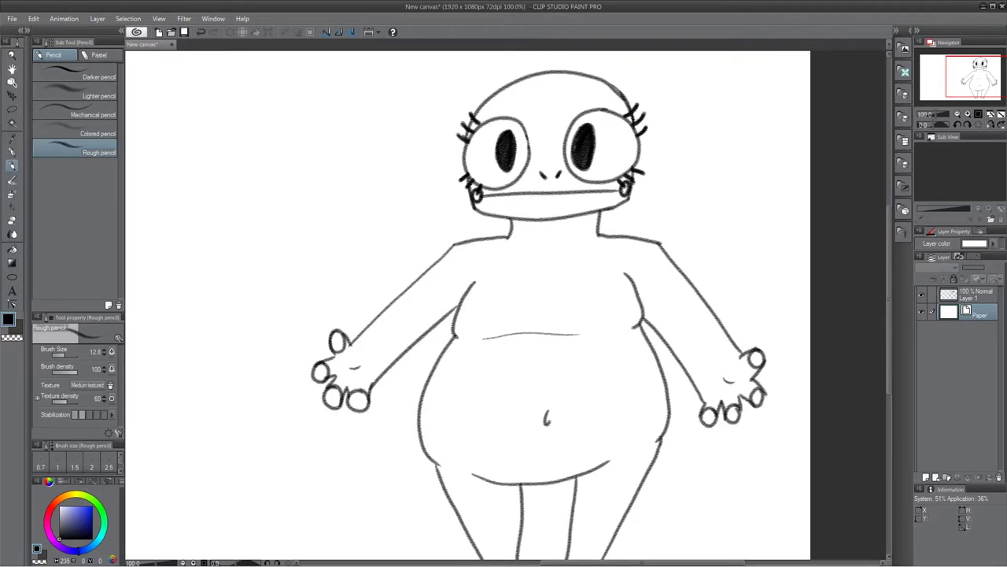
left_click(926, 477)
left_click_drag(887, 229, 888, 218)
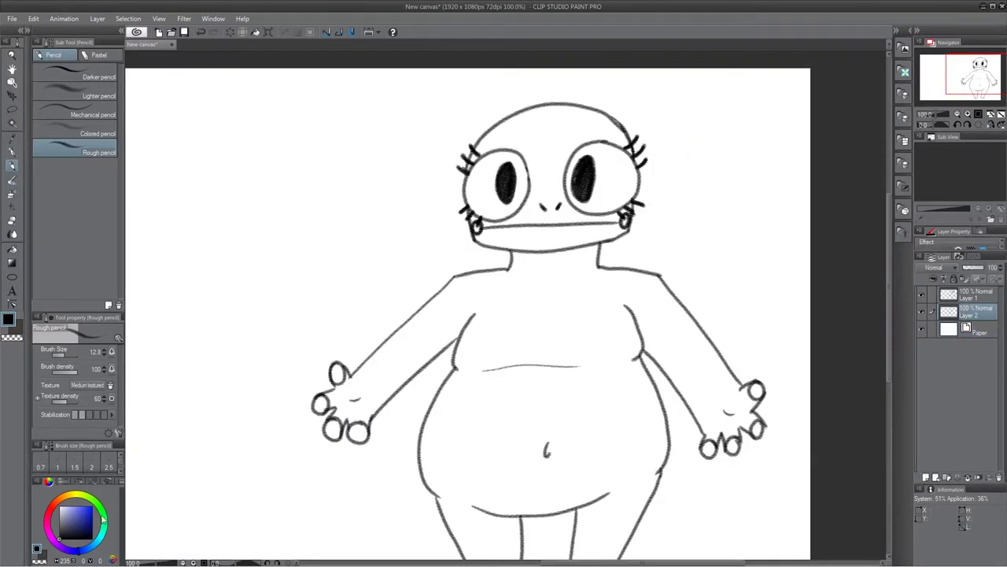
left_click(76, 495)
left_click(78, 512)
left_click(76, 111)
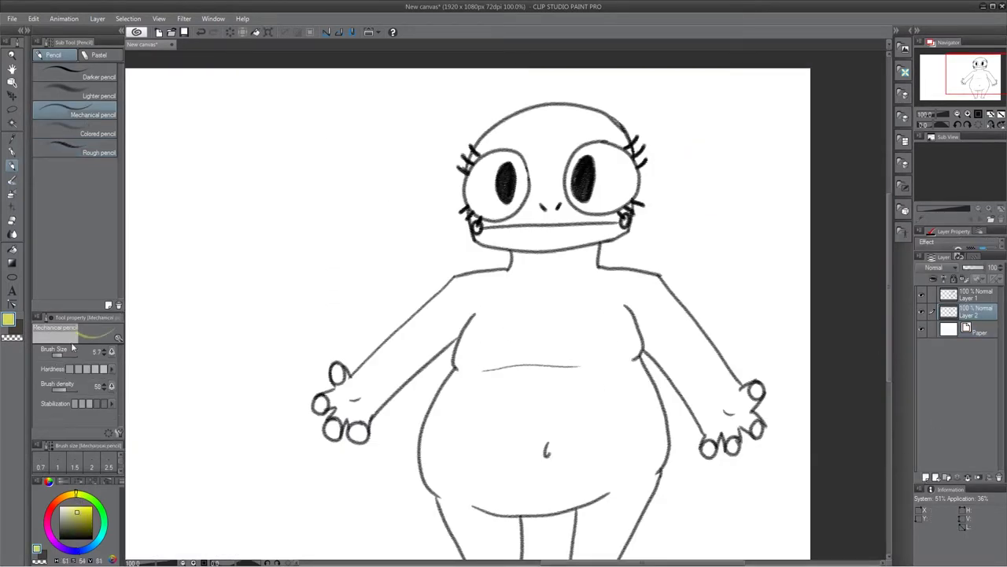
left_click(68, 355)
Step: Paint flat yellow-green over the head, neck, left-hand arm and hand, and the left-hand side of the belly
mouse_move(512, 195)
left_mouse_down()
mouse_move(540, 139)
mouse_move(494, 226)
mouse_move(533, 258)
mouse_move(550, 217)
mouse_move(488, 130)
mouse_move(606, 134)
mouse_move(622, 173)
mouse_move(607, 216)
left_mouse_up()
mouse_move(370, 378)
left_mouse_down()
mouse_move(487, 291)
mouse_move(346, 402)
mouse_move(330, 378)
mouse_move(331, 429)
mouse_move(362, 425)
left_mouse_up()
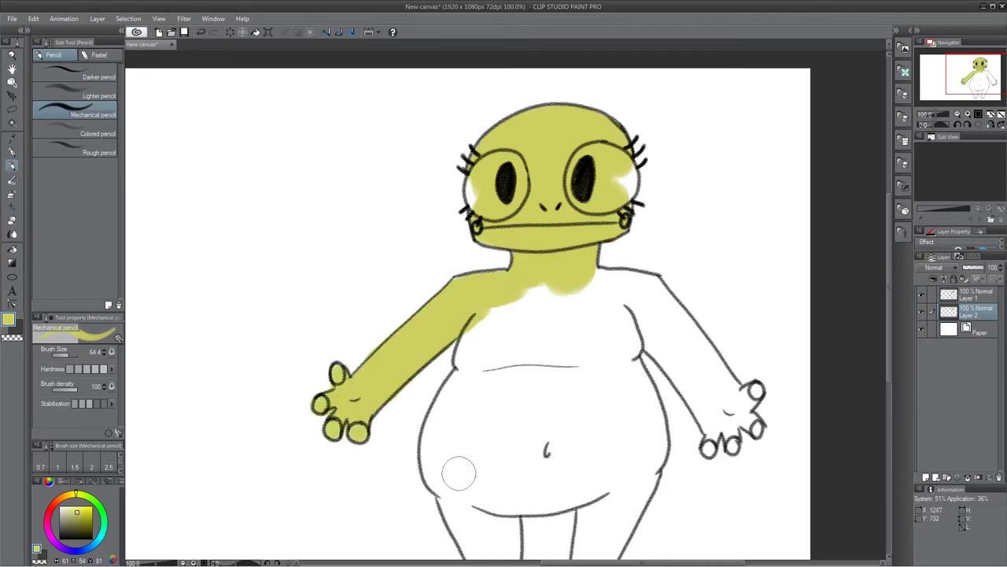
mouse_move(457, 472)
left_mouse_down()
mouse_move(448, 428)
mouse_move(484, 315)
mouse_move(522, 487)
mouse_move(618, 484)
left_mouse_up()
key("e")
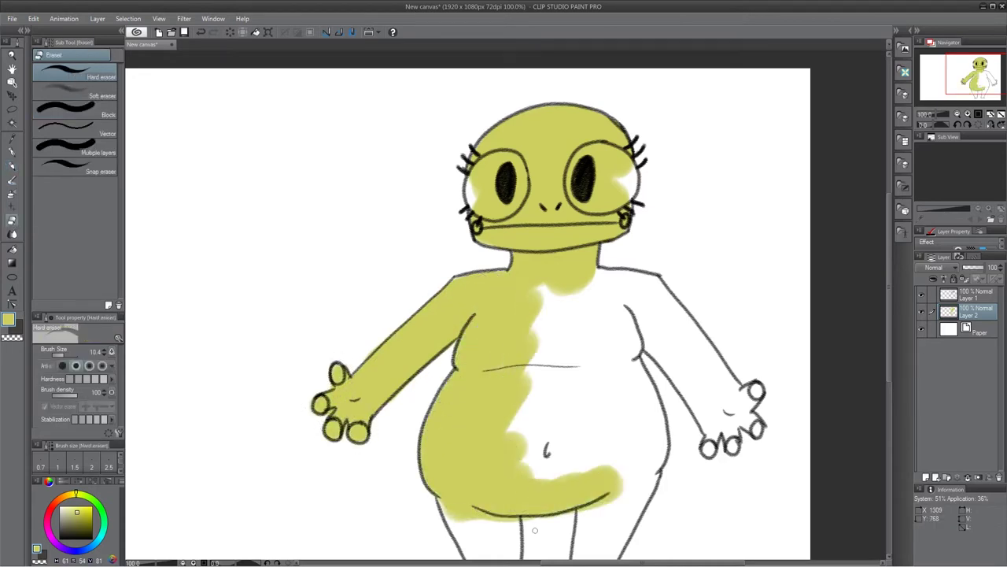
left_click(12, 166)
Step: Fill the remaining torso, both legs and the right-hand arm with yellow-green, using a 12.8 brush for the fingertips
mouse_move(543, 299)
left_mouse_down()
mouse_move(513, 387)
mouse_move(595, 292)
mouse_move(653, 283)
mouse_move(580, 469)
mouse_move(648, 404)
mouse_move(724, 416)
mouse_move(669, 331)
mouse_move(686, 364)
left_mouse_up()
scroll(687, 362, "down", 3)
mouse_move(504, 338)
left_mouse_down()
mouse_move(498, 425)
mouse_move(473, 342)
left_mouse_up()
mouse_move(586, 417)
left_mouse_down()
mouse_move(592, 343)
mouse_move(640, 297)
left_mouse_up()
key("bracketleft")
key("bracketleft")
key("bracketleft")
key("bracketleft")
key("bracketleft")
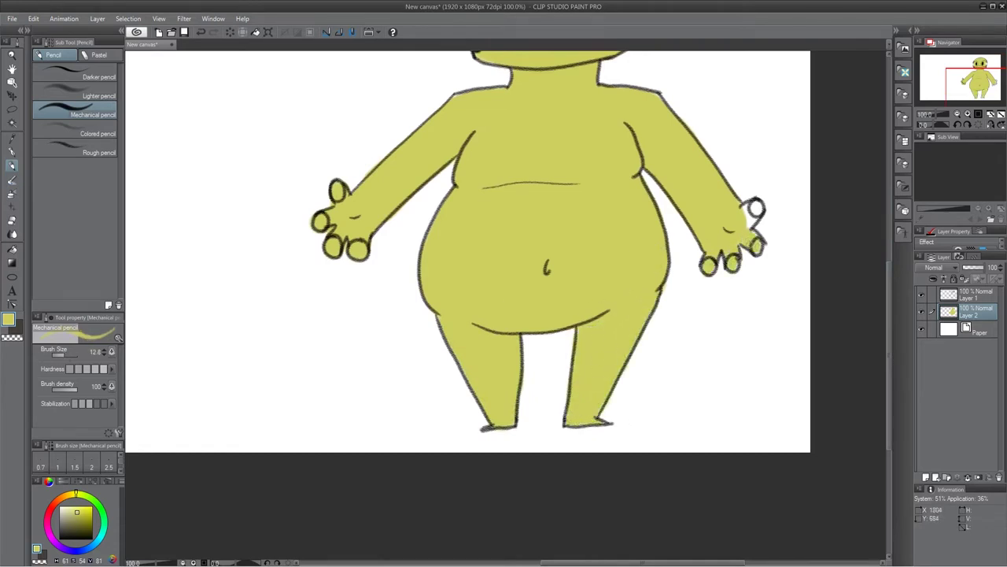
scroll(607, 162, "up", 3)
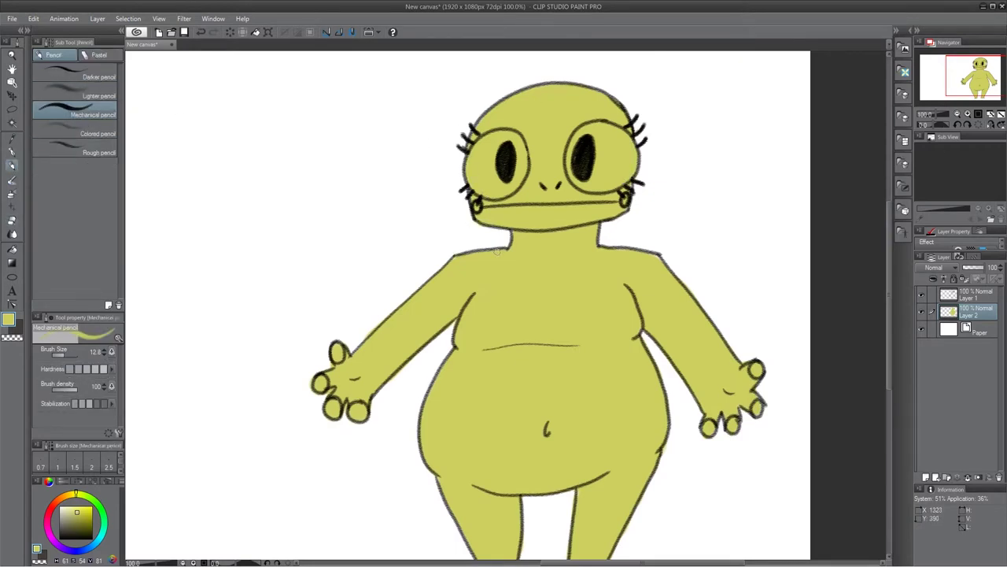
Step: Make three copies of the line art and colour layers together, keeping each colour copy directly beneath its line art
key("ctrl+minus")
left_click_drag(888, 257, 889, 261)
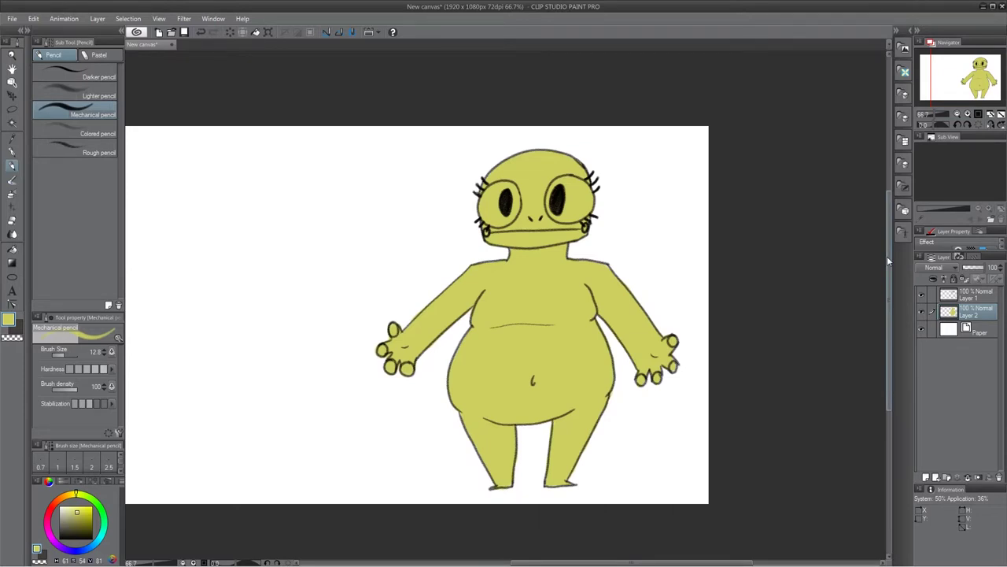
left_click(973, 299, "ctrl")
right_click(973, 298)
left_click(923, 82)
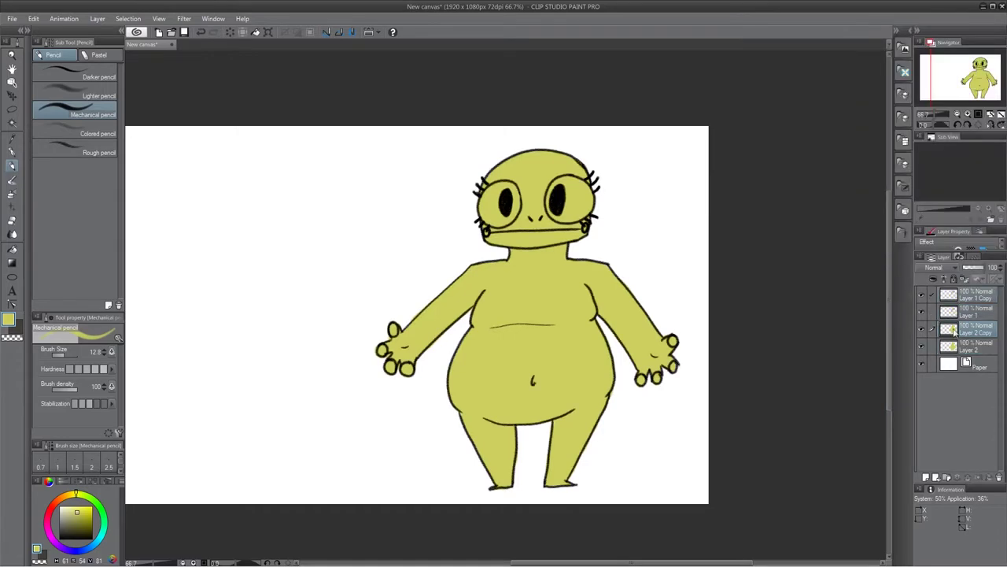
left_click_drag(955, 331, 970, 310)
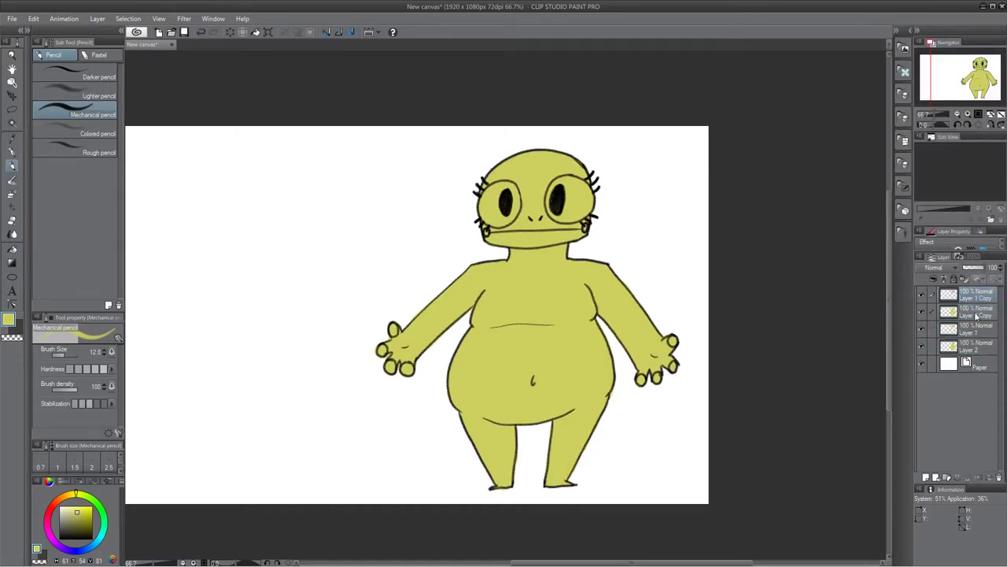
key("ctrl+v")
key("ctrl+v")
key("ctrl+t")
key("ctrl+minus")
key("ctrl+minus")
key("ctrl+minus")
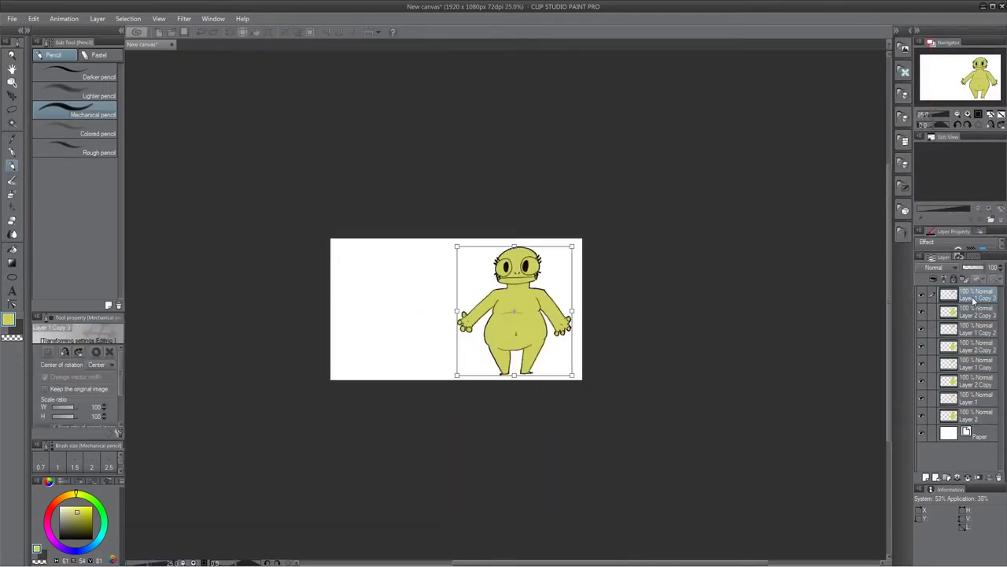
key("Left")
key("Left")
key("Left")
key("Left")
key("Left")
key("Left")
key("Left")
key("Left")
key("Left")
key("Left")
key("Left")
key("Left")
key("Left")
key("Left")
key("Left")
key("Left")
key("Left")
key("Left")
key("Left")
key("Left")
key("Return")
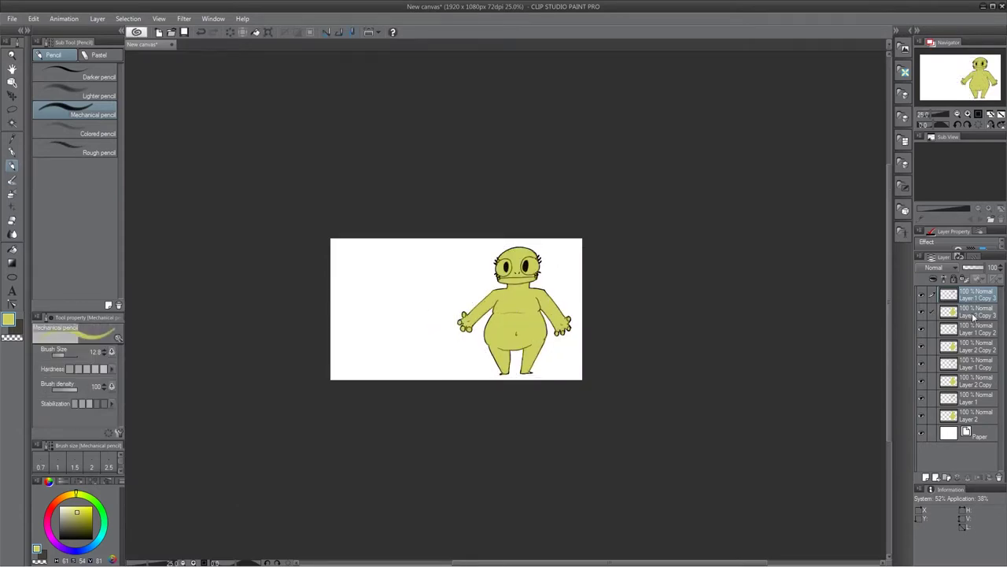
Step: Widen the canvas to 4800 px from its centre, keeping the height at 1080 px
left_click(34, 18)
left_click(110, 239)
left_click_drag(206, 244, 210, 250)
left_click(218, 247)
left_click(365, 188)
left_click(311, 243)
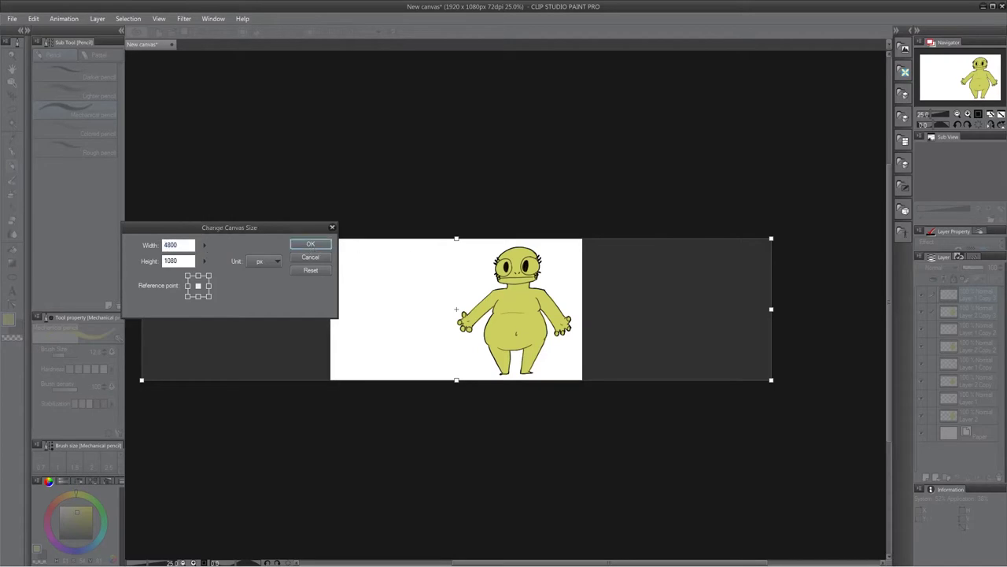
Step: Move the topmost pair of copied layers to the right-hand end of the widened canvas
key("ctrl+t")
left_click_drag(567, 307, 761, 307)
key("Return")
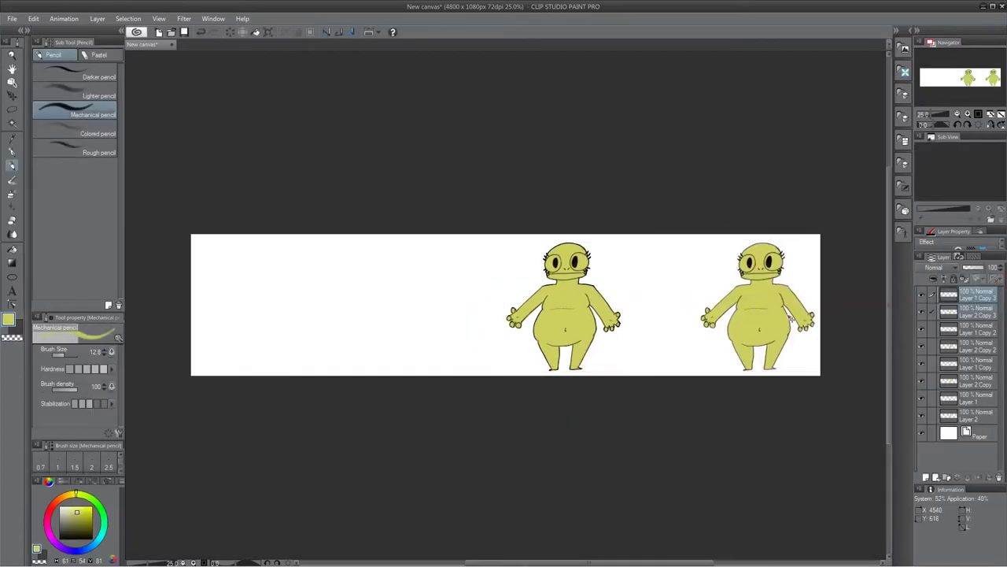
Step: Move the Layer 1 Copy 2 and Layer 2 Copy 2 figure beside the rightmost character
left_click(978, 331)
left_click(980, 349, "ctrl")
key("ctrl+t")
left_click_drag(567, 314, 646, 315)
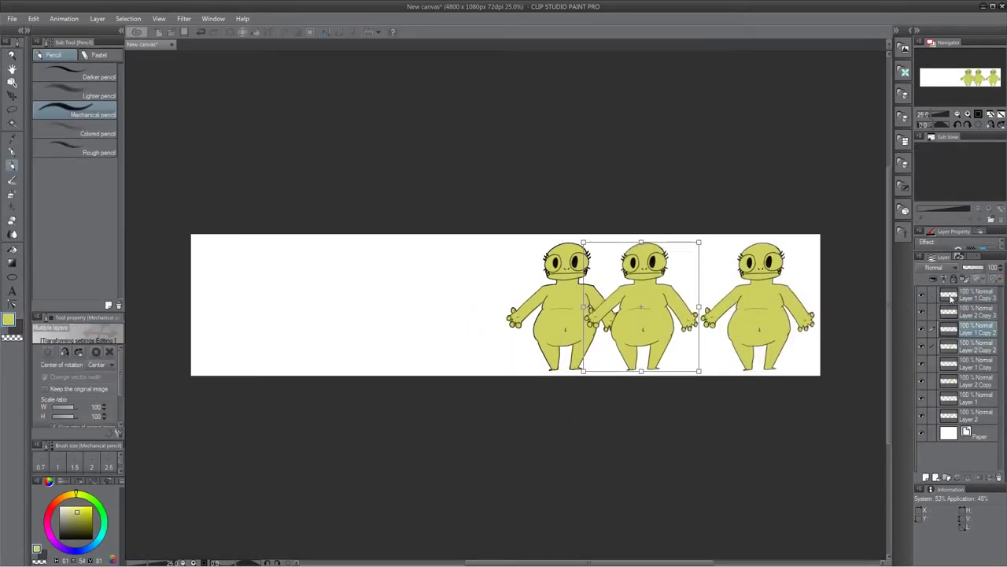
key("Return")
Step: Move the Layer 1 Copy and Layer 2 Copy figure leftward to stand third from the right-hand end
left_click(974, 364)
left_click(963, 383, "ctrl")
key("ctrl+t")
left_click_drag(563, 307, 521, 307)
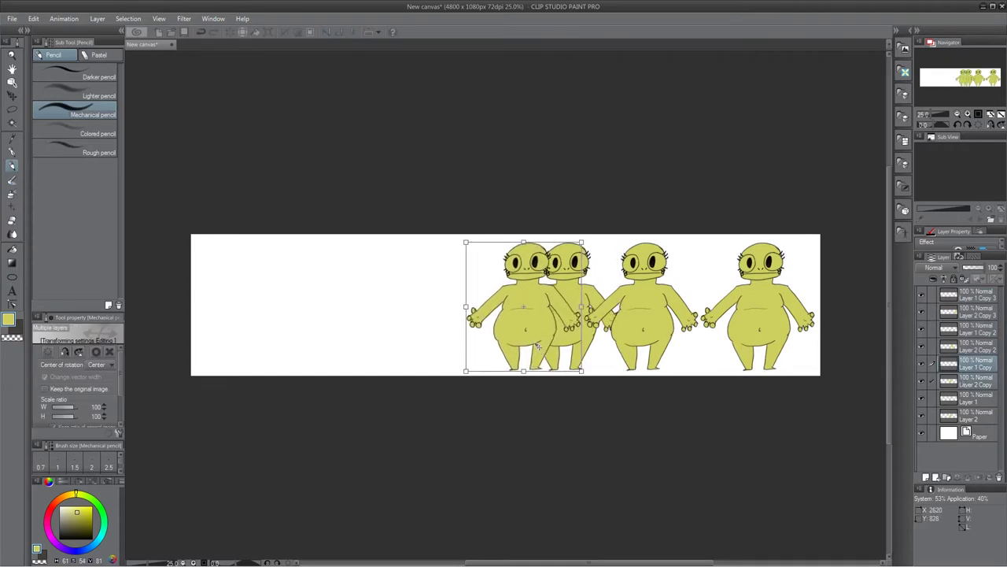
key("Return")
Step: Move the original Layer 1 and Layer 2 figure leftward to stand fourth from the right-hand end
left_click(970, 398)
left_click(967, 417, "ctrl")
key("ctrl+t")
left_click_drag(604, 312, 443, 312)
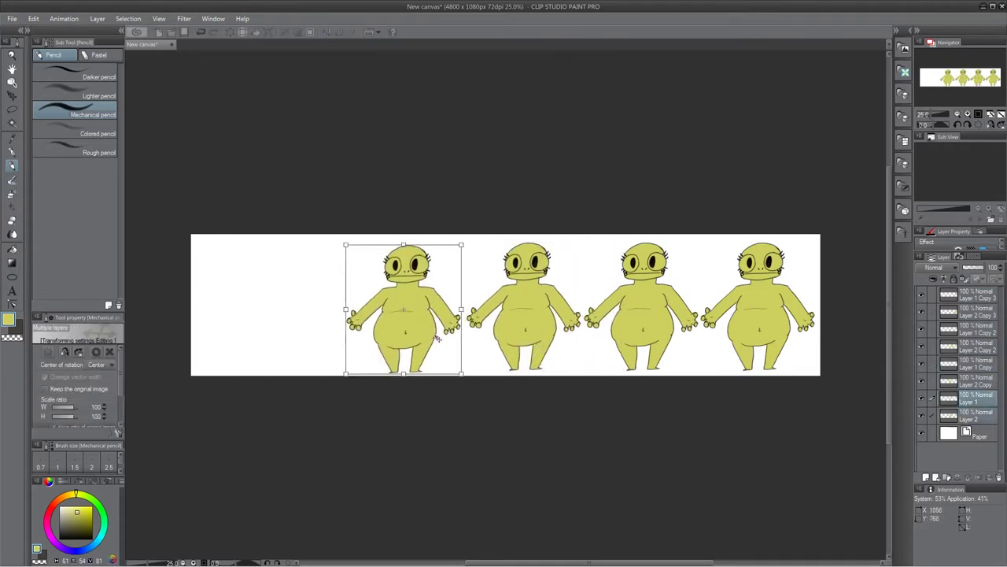
key("Return")
Step: Duplicate the original figure's line art and colour layers and place the copy at the left-hand end of the row
key("ctrl+t")
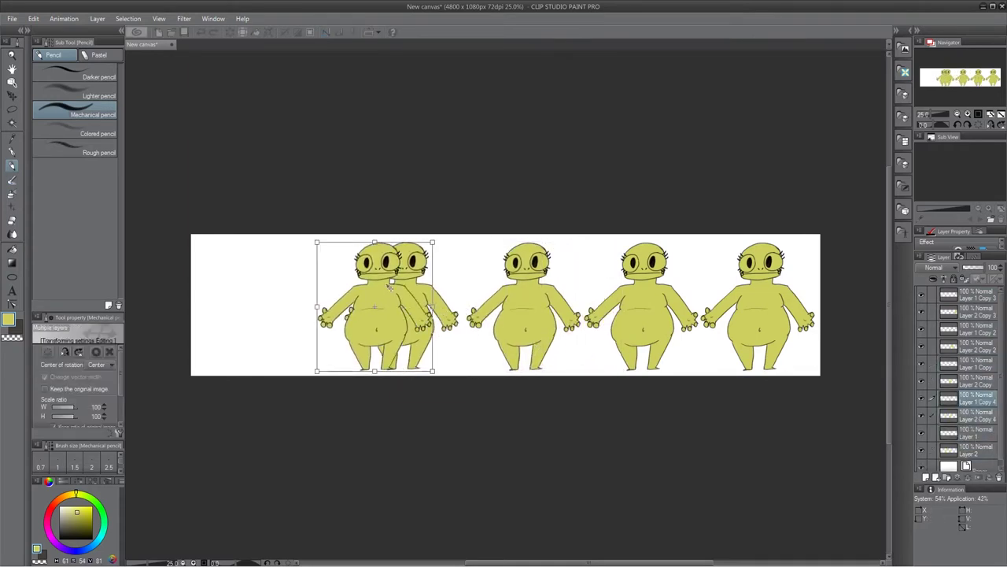
left_click_drag(374, 307, 279, 307)
key("Return")
Step: Identify the original figure's layers by toggling visibility, move them above the Copy 4 pair, and select Layer 2 Copy 4
left_click(975, 415)
left_click(922, 434)
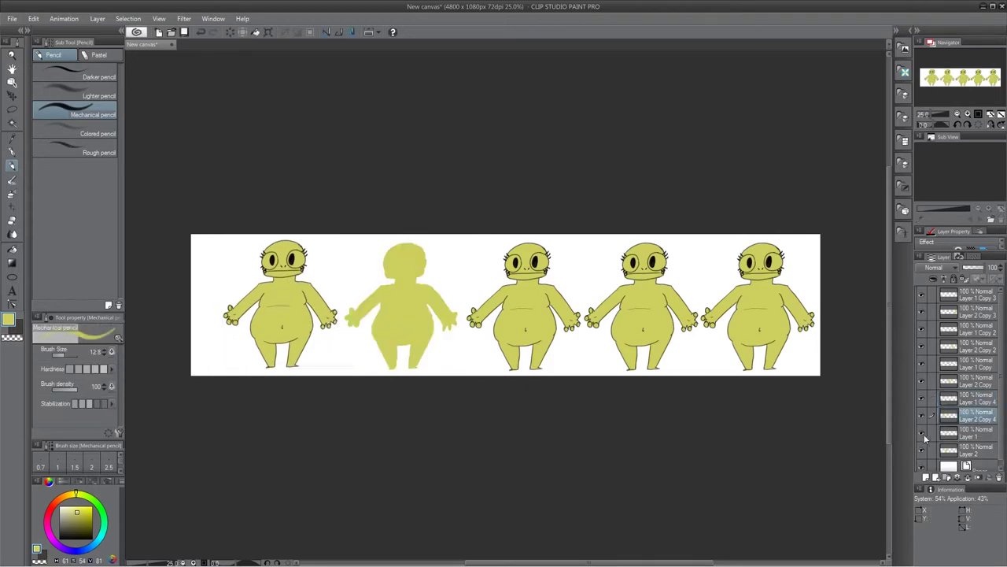
left_click(922, 434)
left_click(972, 434)
left_click(973, 451, "ctrl")
left_click_drag(973, 451, 973, 395)
left_click(922, 449)
left_click(923, 450)
left_click(970, 451)
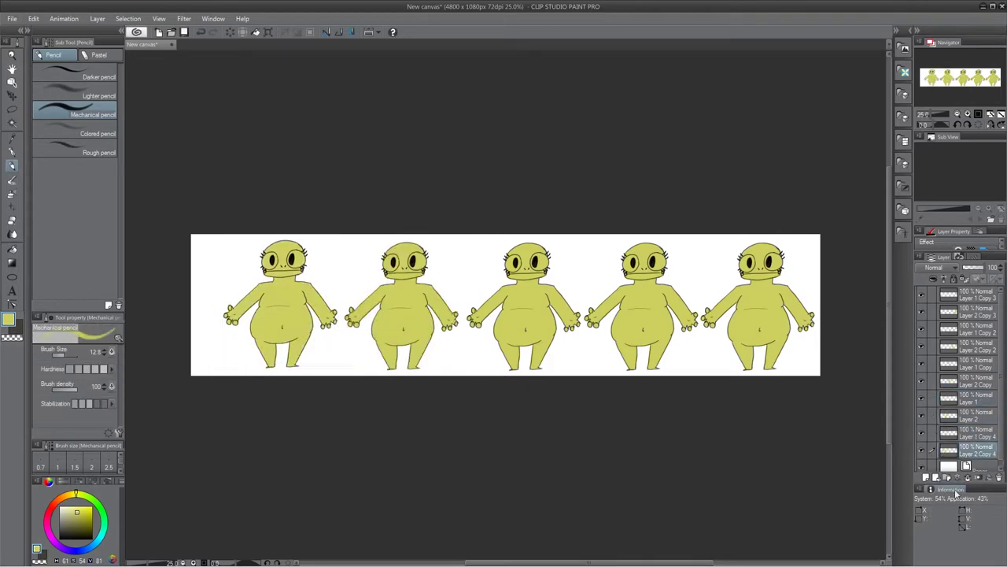
Step: Lock transparent pixels on Layer 2 Copy 4 and recolour the leftmost figure bright blue with the G-pen at size 486
left_click(968, 114)
left_click_drag(937, 78, 934, 78)
left_click(12, 151)
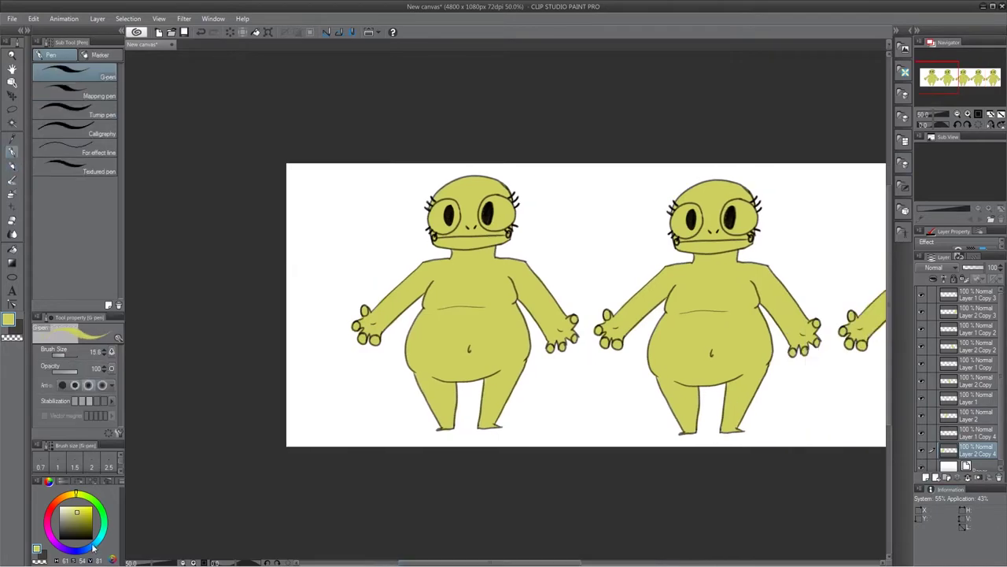
left_click(91, 547)
left_click(92, 506)
left_click(73, 355)
left_click_drag(383, 249, 482, 181)
left_click(202, 32)
left_click(965, 279)
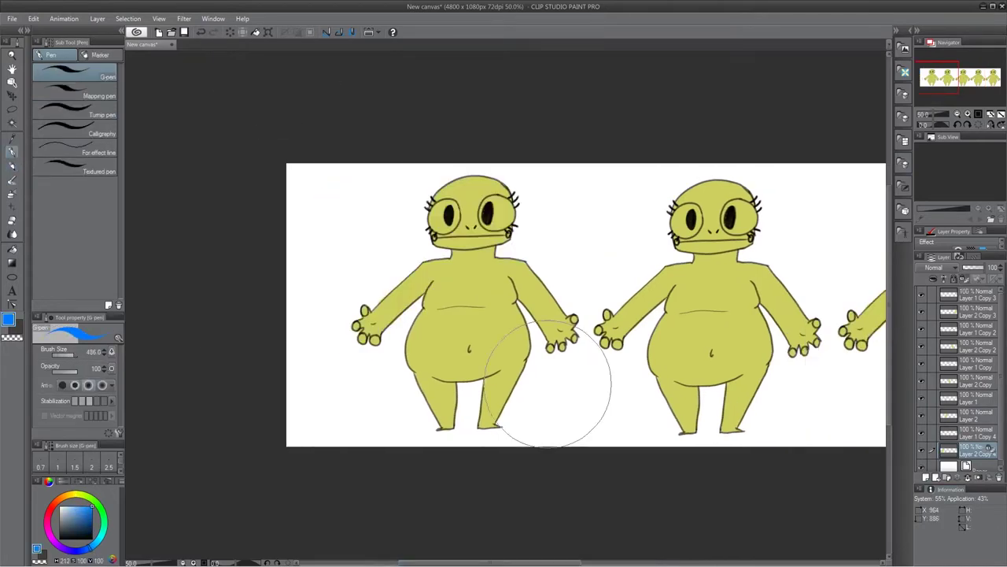
left_click_drag(548, 383, 452, 239)
Step: Add a new layer clipped to the blue fill and prepare the pencil with a near-black colour
left_click(926, 478)
left_click(933, 279)
left_click_drag(72, 527, 59, 535)
left_click(968, 115)
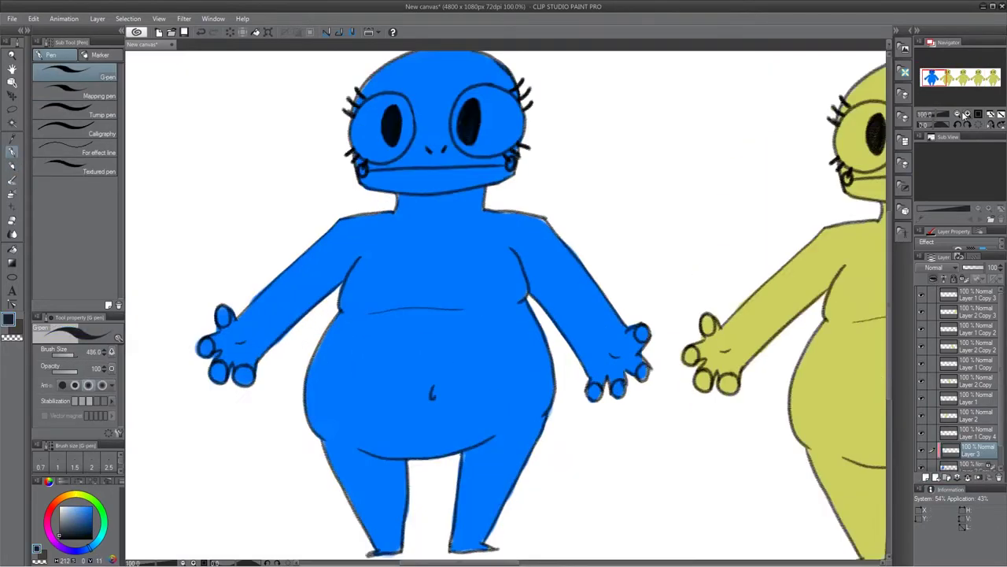
left_click(968, 115)
left_click_drag(934, 77, 934, 74)
left_click(12, 166)
left_click(100, 113)
Step: Outline dark angular patches around both eyes of the blue figure with the Rough pencil, redoing the first strokes
mouse_move(376, 144)
left_mouse_down()
mouse_move(275, 214)
mouse_move(339, 263)
left_mouse_up()
left_click(201, 32)
left_click(93, 148)
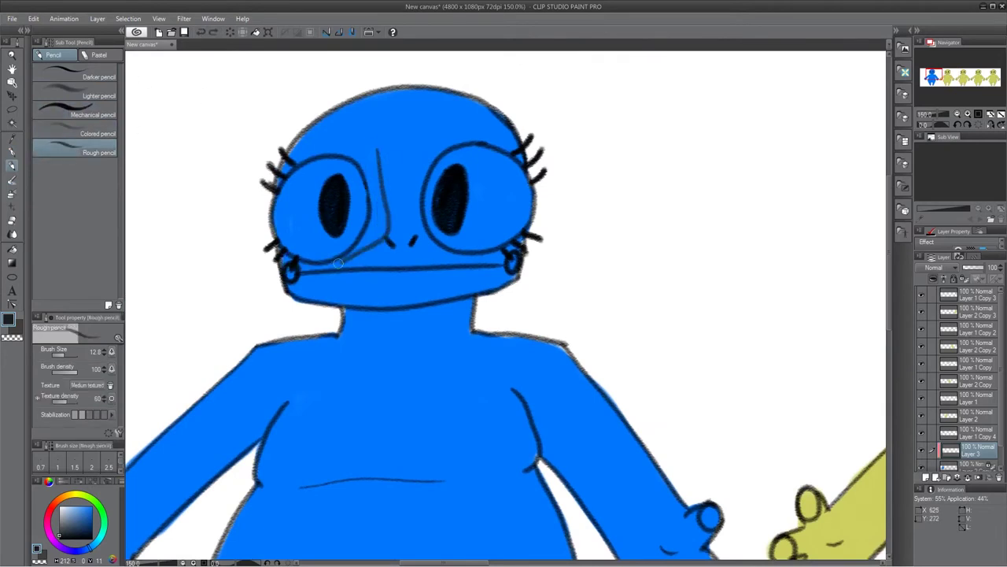
left_click(201, 32)
mouse_move(386, 238)
left_mouse_down()
mouse_move(381, 194)
mouse_move(313, 127)
mouse_move(308, 263)
left_mouse_up()
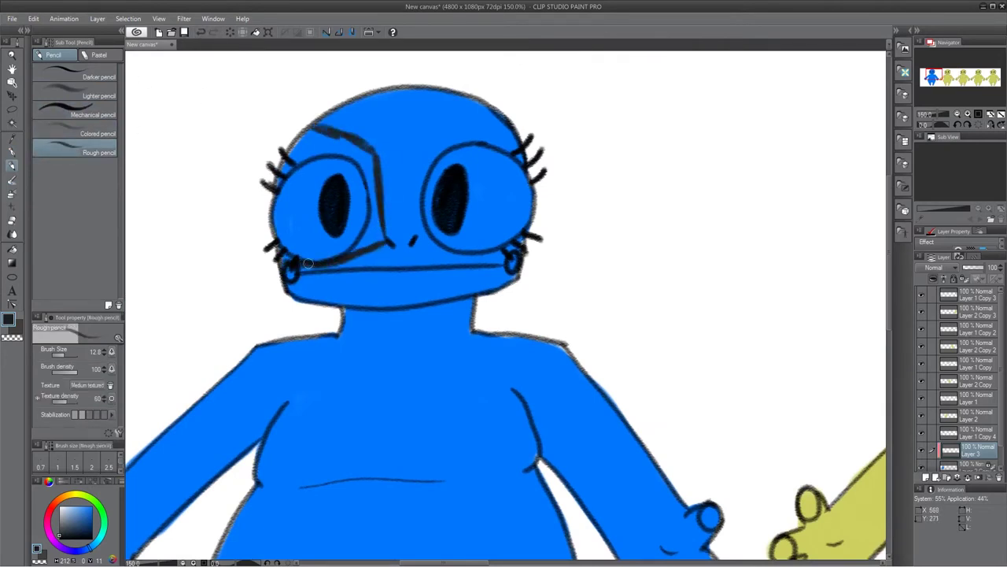
mouse_move(381, 229)
left_mouse_down()
mouse_move(359, 239)
mouse_move(425, 154)
mouse_move(490, 110)
left_mouse_up()
key("ctrl+z")
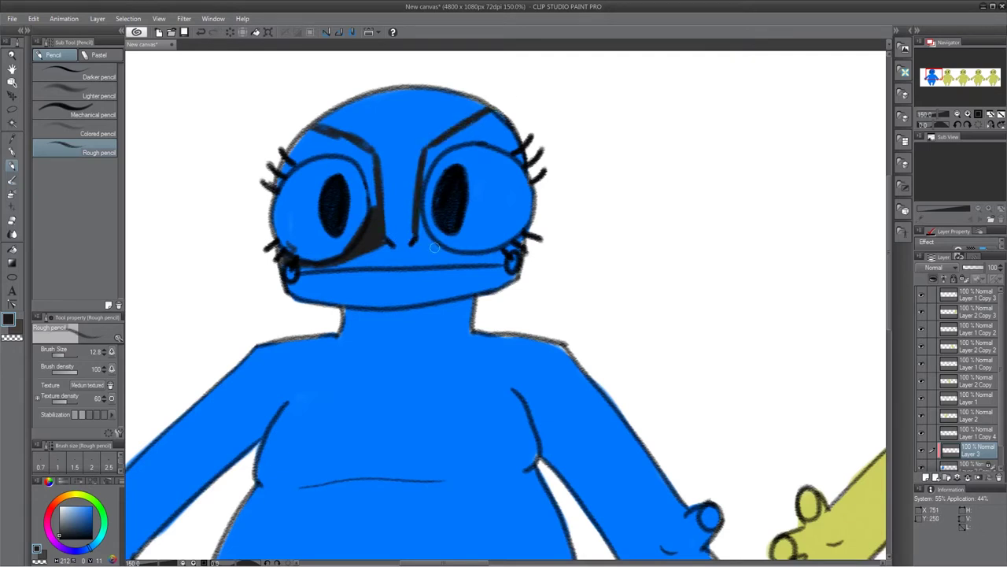
Step: Fill the outlined patches around both eyes up to the edge of the head in near-black
left_click_drag(412, 240, 498, 247)
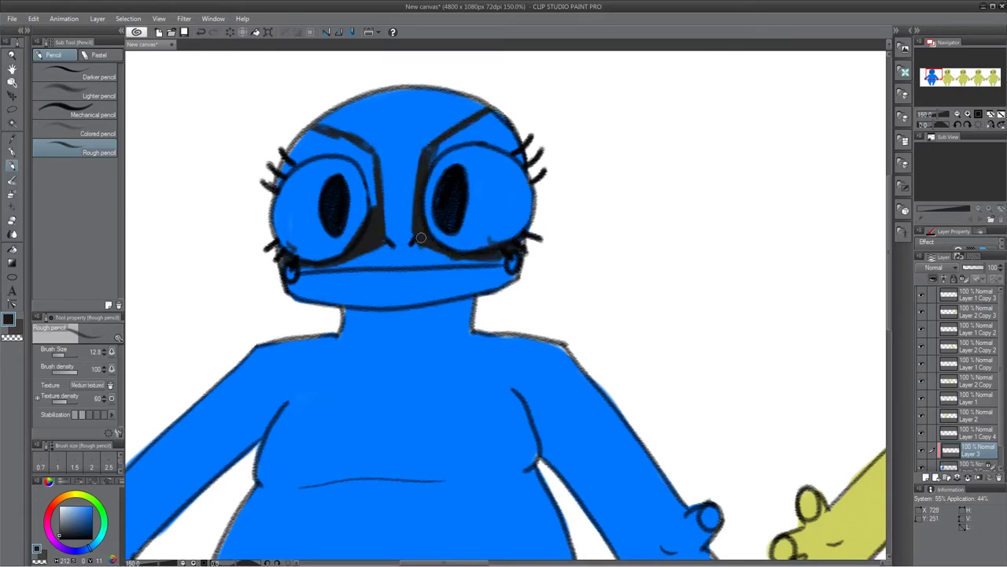
mouse_move(432, 165)
left_mouse_down()
mouse_move(460, 132)
mouse_move(496, 118)
left_mouse_up()
left_click_drag(456, 146, 524, 162)
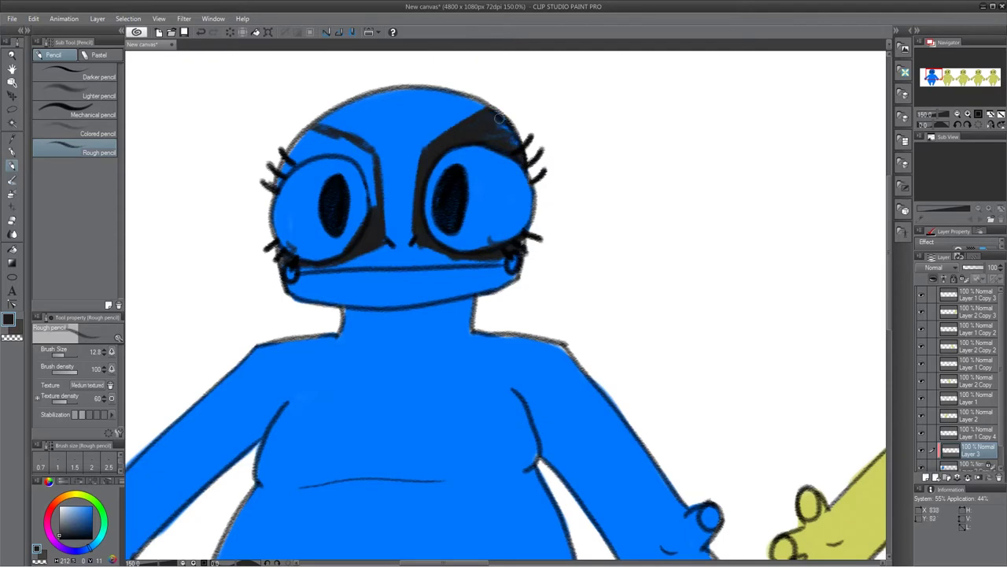
mouse_move(372, 206)
left_mouse_down()
mouse_move(363, 156)
mouse_move(305, 120)
left_mouse_up()
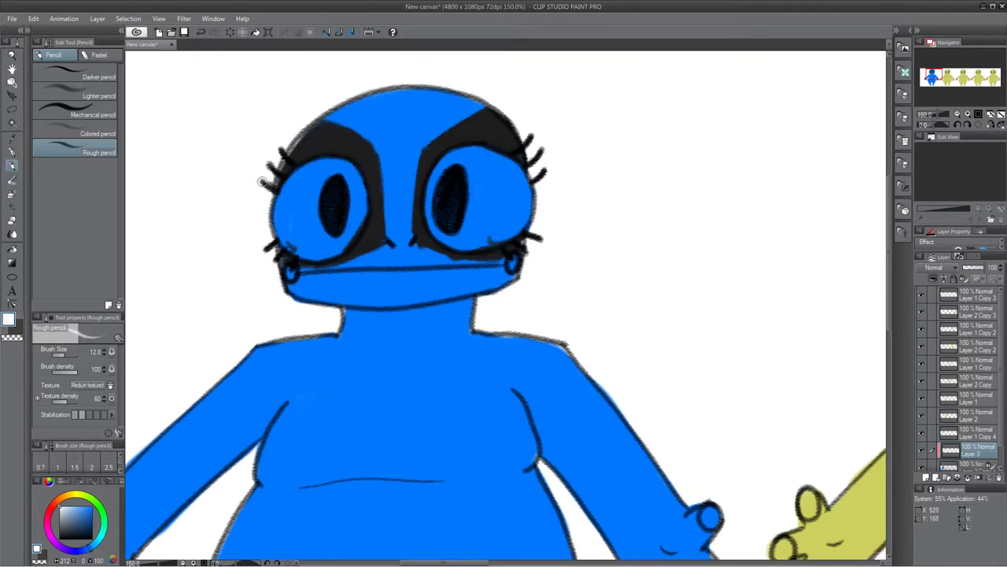
Step: Colour both eyeballs dark olive green with the Mechanical pencil, leaving the pupils black
left_click(87, 495)
left_click(74, 528)
left_click(103, 112)
mouse_move(336, 174)
left_mouse_down()
mouse_move(290, 199)
mouse_move(325, 243)
mouse_move(353, 170)
mouse_move(305, 225)
left_mouse_up()
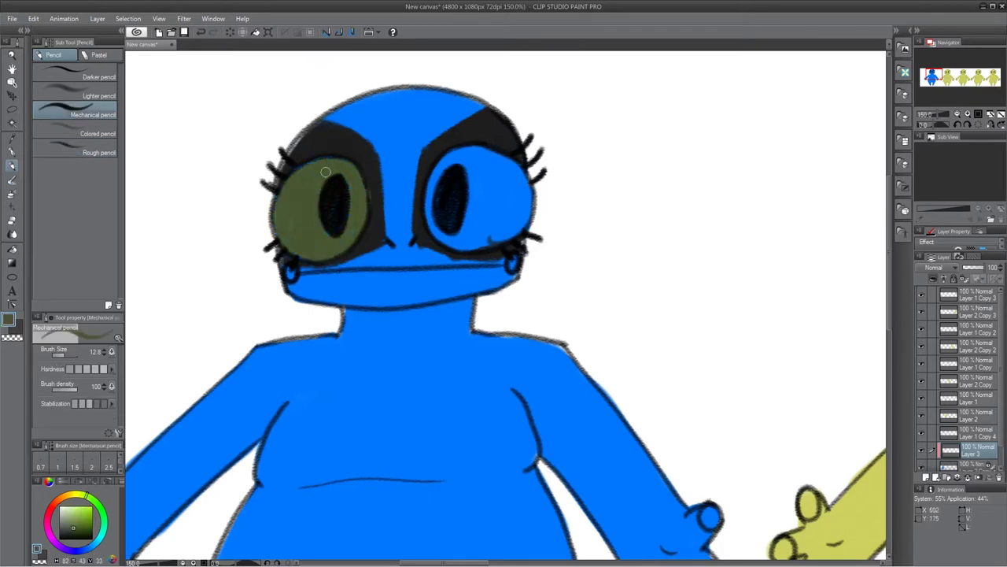
mouse_move(437, 161)
left_mouse_down()
mouse_move(431, 216)
mouse_move(500, 248)
mouse_move(487, 188)
mouse_move(457, 216)
mouse_move(476, 161)
mouse_move(483, 182)
left_mouse_up()
Step: Sample the near-black patch colour and paint spots between the eyes and over the forehead, leaving thin blue veins
left_click(506, 134, "alt")
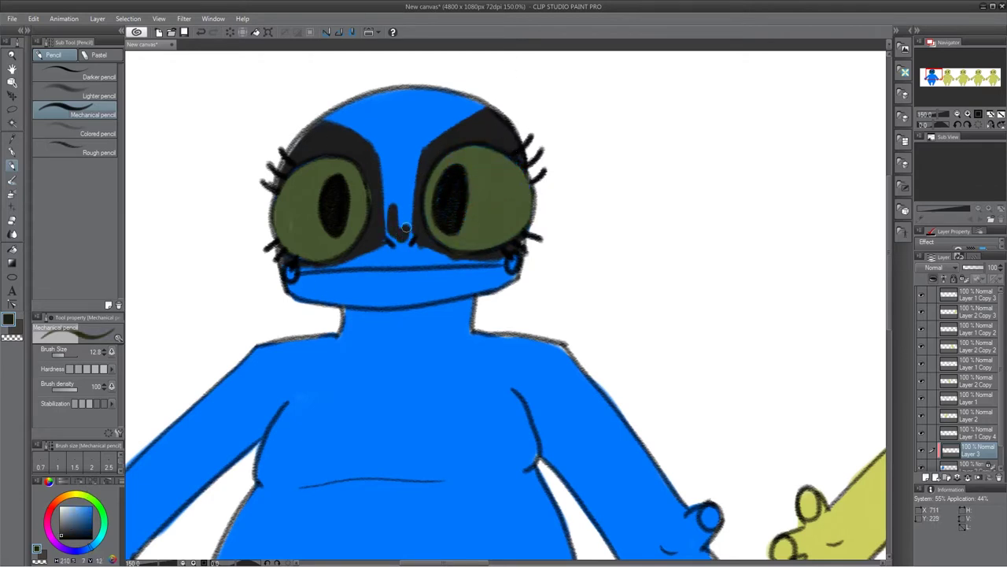
mouse_move(389, 138)
left_mouse_down()
mouse_move(416, 133)
mouse_move(425, 88)
mouse_move(344, 110)
left_mouse_up()
left_click_drag(441, 96, 454, 96)
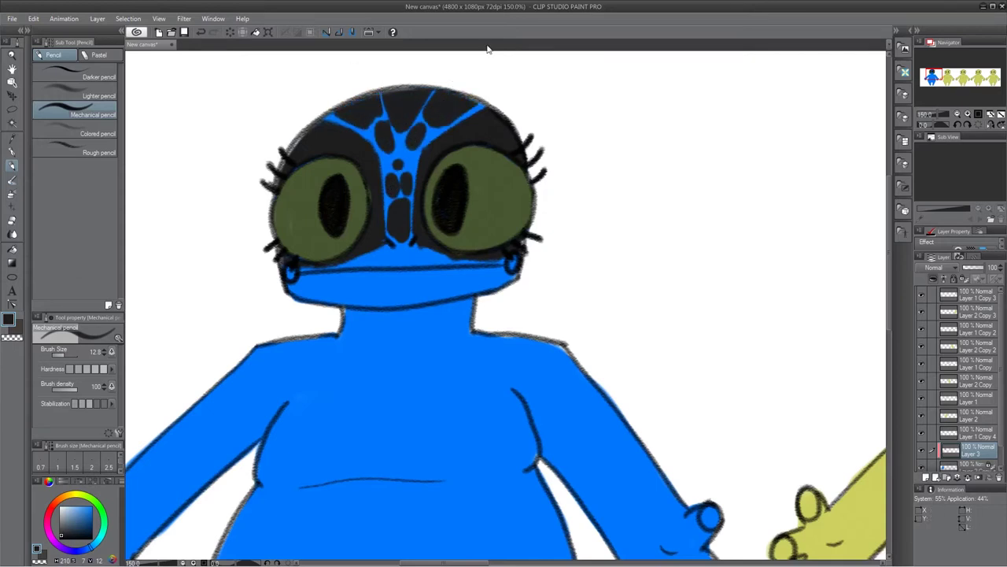
Step: Paint near-black patches over both shoulders and upper arms, separated by thin branching blue lines
left_click_drag(493, 338, 602, 400)
mouse_move(259, 347)
left_mouse_down()
mouse_move(207, 413)
mouse_move(252, 394)
mouse_move(299, 350)
mouse_move(250, 369)
left_mouse_up()
mouse_move(497, 339)
left_mouse_down()
mouse_move(518, 366)
mouse_move(599, 396)
mouse_move(551, 346)
mouse_move(508, 340)
left_mouse_up()
left_click_drag(606, 401, 657, 470)
mouse_move(189, 417)
left_mouse_down()
mouse_move(158, 473)
mouse_move(189, 472)
mouse_move(160, 427)
left_mouse_up()
mouse_move(606, 411)
left_mouse_down()
mouse_move(577, 427)
mouse_move(573, 468)
mouse_move(633, 468)
mouse_move(658, 432)
mouse_move(573, 459)
mouse_move(599, 494)
left_mouse_up()
mouse_move(549, 461)
left_mouse_down()
mouse_move(562, 421)
mouse_move(548, 399)
mouse_move(527, 403)
mouse_move(551, 409)
left_mouse_up()
mouse_move(219, 476)
left_mouse_down()
mouse_move(214, 433)
mouse_move(285, 395)
mouse_move(220, 466)
left_mouse_up()
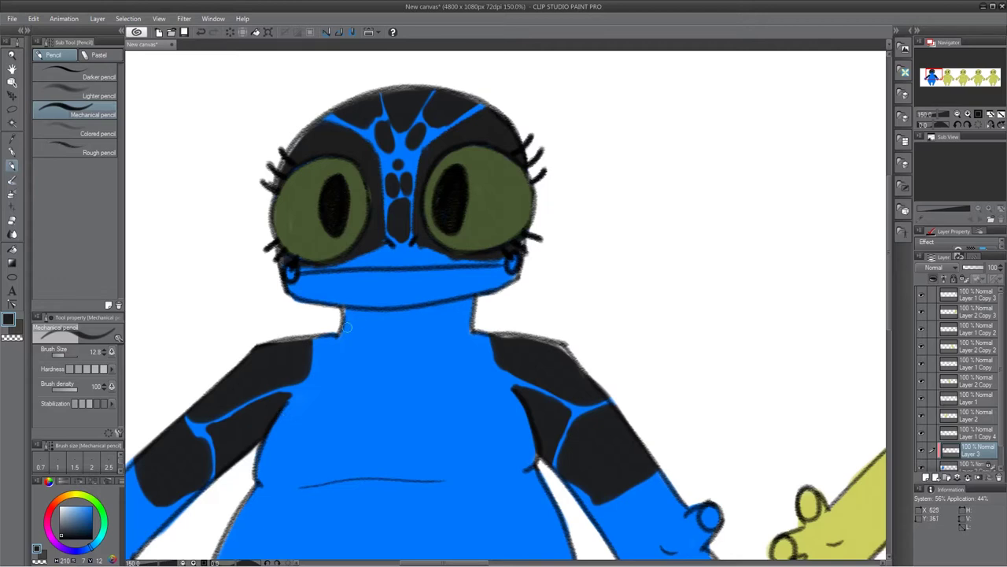
Step: Paint two near-black rounded patches from the neck onto the upper chest, parted by a thin blue line
mouse_move(397, 310)
left_mouse_down()
mouse_move(316, 377)
mouse_move(320, 339)
left_mouse_up()
mouse_move(433, 308)
left_mouse_down()
mouse_move(419, 365)
mouse_move(489, 356)
mouse_move(421, 372)
mouse_move(414, 318)
mouse_move(474, 305)
mouse_move(476, 377)
mouse_move(454, 389)
mouse_move(420, 312)
mouse_move(440, 373)
mouse_move(463, 374)
mouse_move(425, 351)
mouse_move(425, 315)
mouse_move(416, 363)
mouse_move(326, 347)
mouse_move(328, 389)
mouse_move(367, 366)
mouse_move(338, 362)
mouse_move(378, 315)
mouse_move(397, 316)
mouse_move(387, 372)
left_mouse_up()
left_click(201, 36)
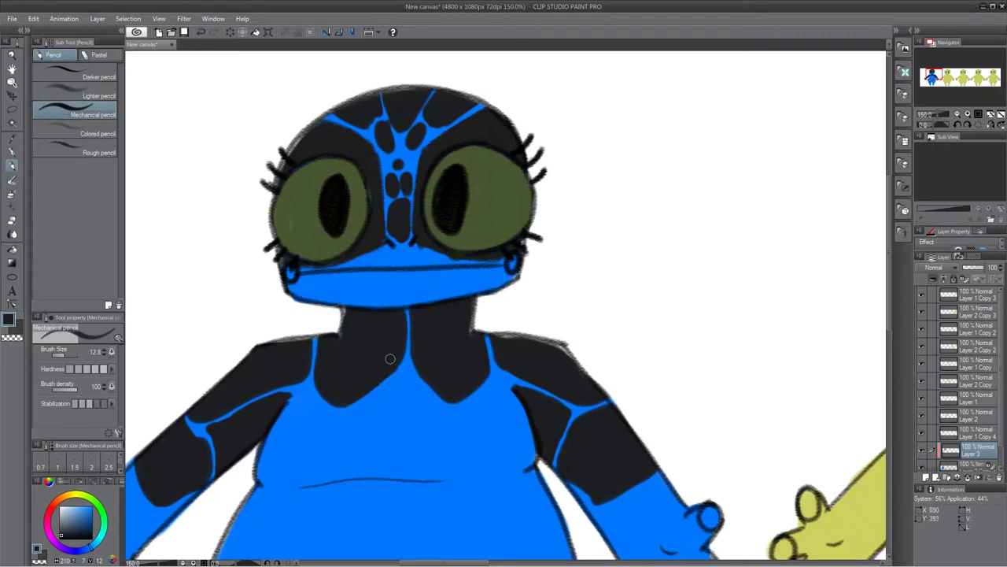
left_click(957, 117)
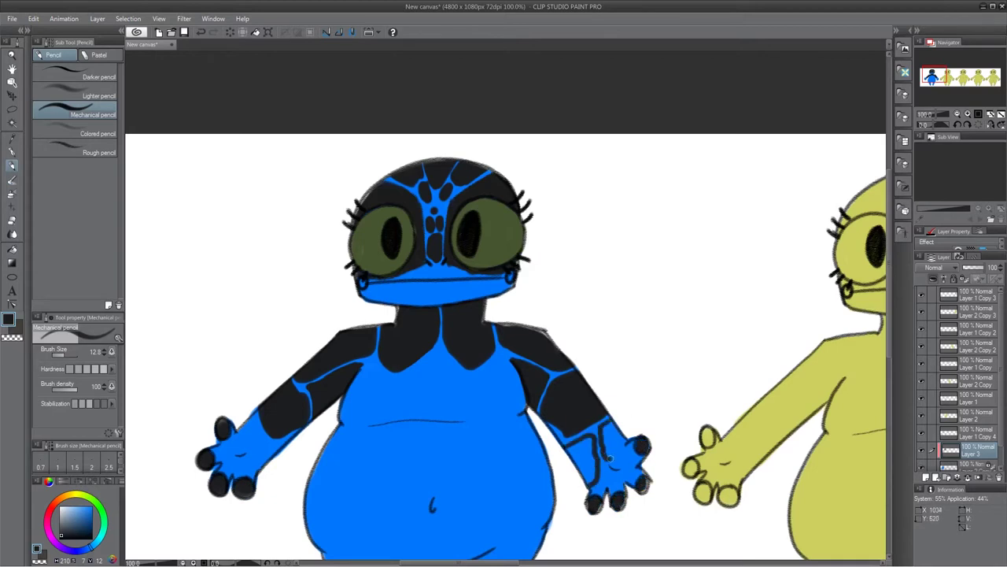
Step: Paint near-black patches over both forearms down to the wrists, leaving thin branching blue lines between them
left_click_drag(610, 458, 606, 436)
left_click_drag(590, 483, 571, 461)
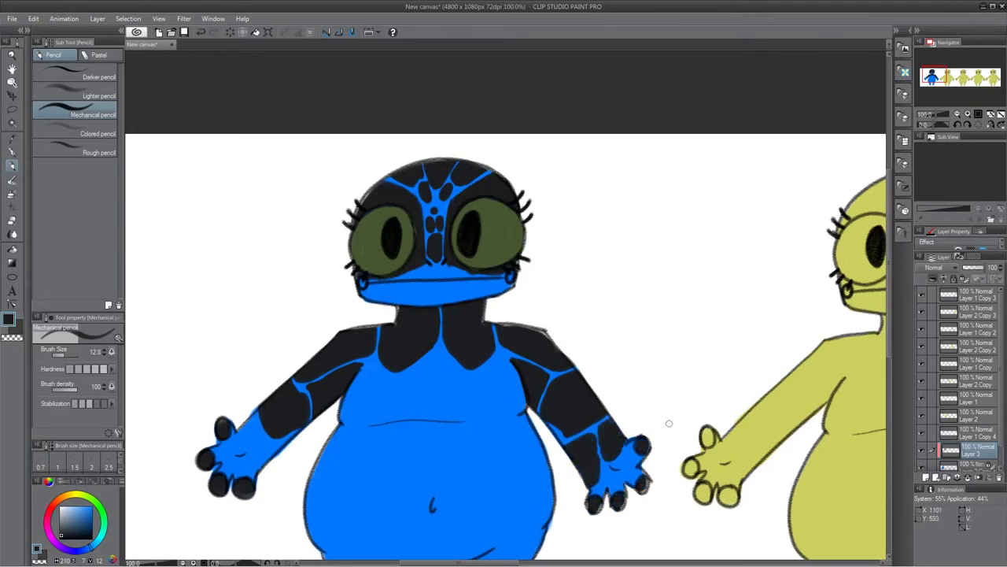
mouse_move(258, 412)
left_mouse_down()
mouse_move(240, 455)
mouse_move(249, 444)
left_mouse_up()
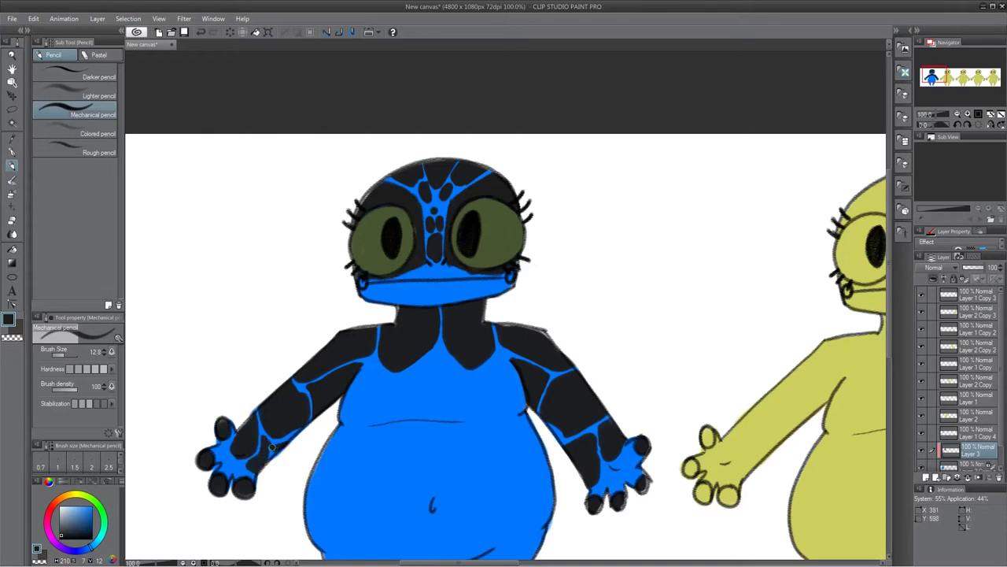
Step: Outline near-black patches on the chest and both flanks, and fill the two flank patches from below the armpits to the hips
left_click_drag(889, 327, 889, 366)
left_click_drag(526, 306, 514, 482)
mouse_move(340, 316)
left_mouse_down()
mouse_move(367, 329)
mouse_move(402, 272)
mouse_move(353, 279)
left_mouse_up()
mouse_move(518, 298)
left_mouse_down()
mouse_move(416, 288)
mouse_move(437, 244)
mouse_move(504, 254)
left_mouse_up()
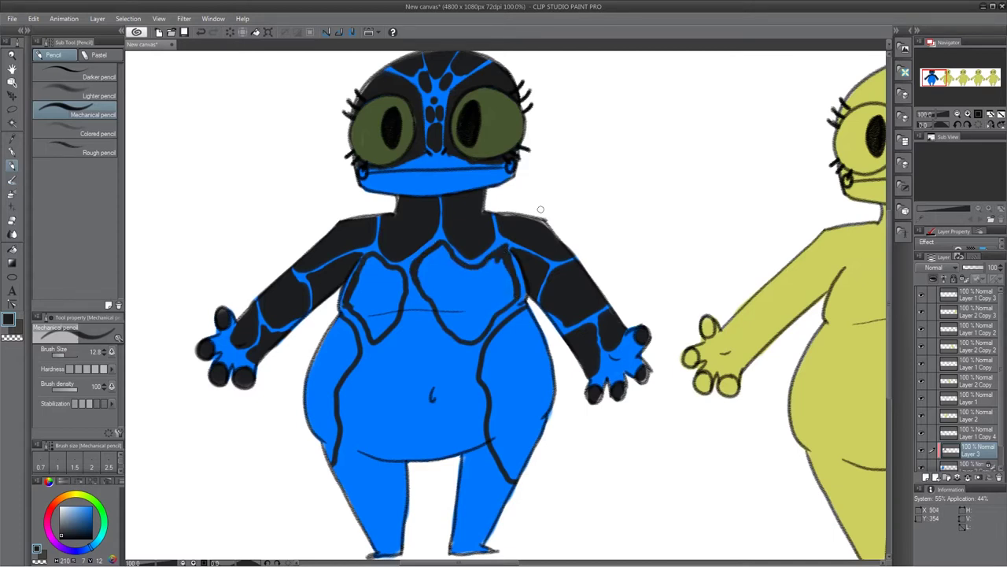
key("bracketright")
mouse_move(538, 365)
left_mouse_down()
mouse_move(534, 406)
mouse_move(494, 433)
mouse_move(491, 345)
mouse_move(501, 386)
mouse_move(518, 350)
left_mouse_up()
mouse_move(323, 397)
left_mouse_down()
mouse_move(330, 445)
mouse_move(316, 373)
mouse_move(340, 351)
left_mouse_up()
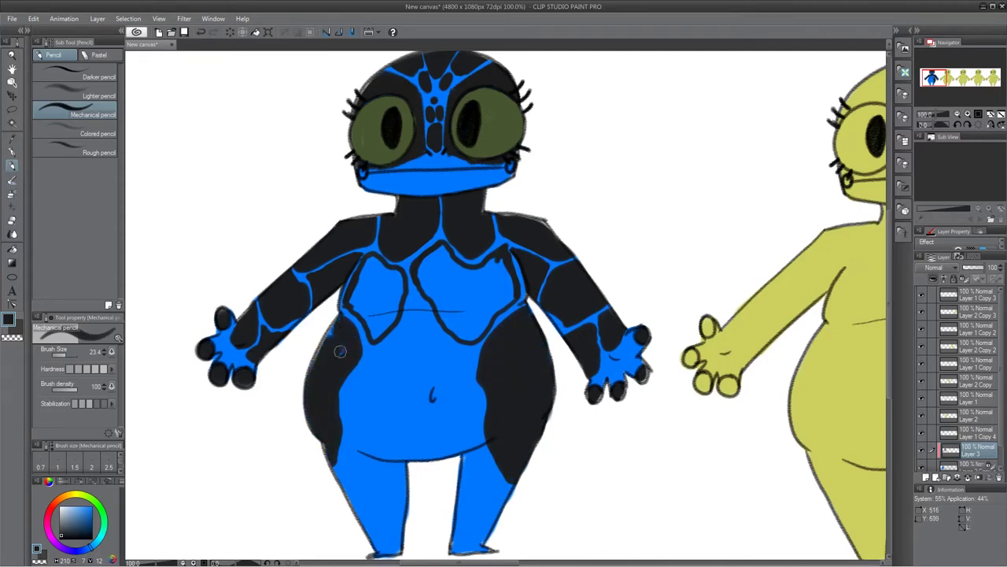
Step: Fill the chest patches and paint near-black patches over the belly and both legs, separated by thin blue lines
mouse_move(352, 271)
left_mouse_down()
mouse_move(351, 304)
mouse_move(382, 320)
mouse_move(396, 299)
mouse_move(366, 299)
mouse_move(383, 267)
mouse_move(437, 262)
mouse_move(420, 278)
mouse_move(461, 332)
mouse_move(485, 325)
mouse_move(505, 290)
mouse_move(488, 267)
mouse_move(442, 268)
mouse_move(399, 338)
mouse_move(374, 358)
mouse_move(357, 425)
mouse_move(464, 392)
mouse_move(469, 357)
mouse_move(415, 302)
left_mouse_up()
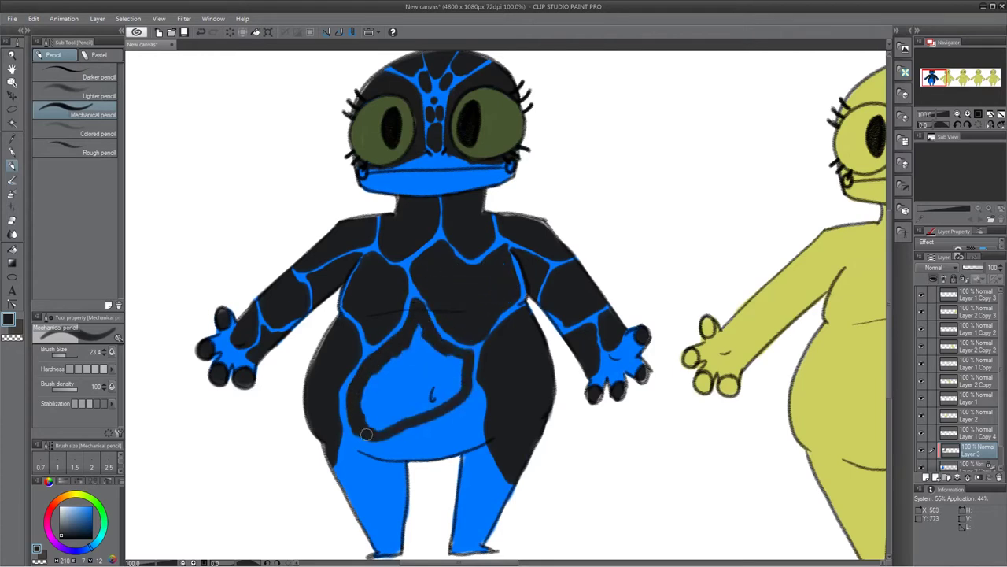
mouse_move(401, 313)
left_mouse_down()
mouse_move(443, 392)
mouse_move(395, 361)
mouse_move(357, 425)
mouse_move(440, 401)
mouse_move(418, 338)
left_mouse_up()
mouse_move(370, 454)
left_mouse_down()
mouse_move(476, 401)
mouse_move(460, 453)
mouse_move(377, 456)
mouse_move(424, 443)
left_mouse_up()
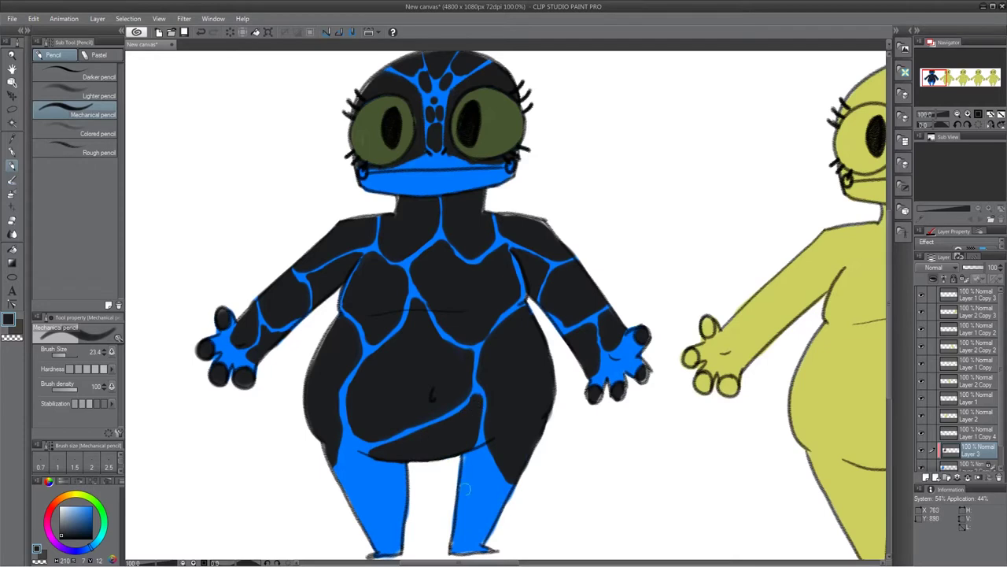
mouse_move(465, 488)
left_mouse_down()
mouse_move(496, 489)
mouse_move(501, 503)
mouse_move(468, 488)
mouse_move(471, 511)
mouse_move(502, 469)
mouse_move(346, 467)
mouse_move(354, 458)
mouse_move(346, 498)
mouse_move(385, 501)
mouse_move(384, 481)
mouse_move(394, 499)
mouse_move(399, 542)
mouse_move(373, 545)
mouse_move(370, 529)
mouse_move(466, 537)
left_mouse_up()
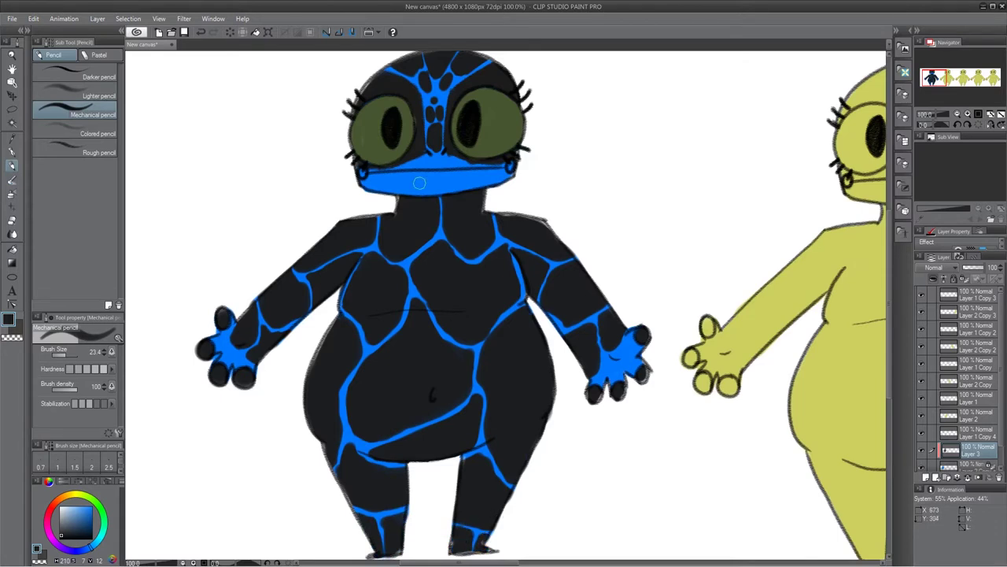
Step: Paint near-black patches at both mouth corners and a rounded one in the middle of the lower jaw
left_click_drag(368, 191, 363, 174)
mouse_move(509, 168)
left_mouse_down()
mouse_move(495, 179)
mouse_move(505, 178)
left_mouse_up()
left_click_drag(365, 178, 380, 158)
left_click(376, 149, "alt")
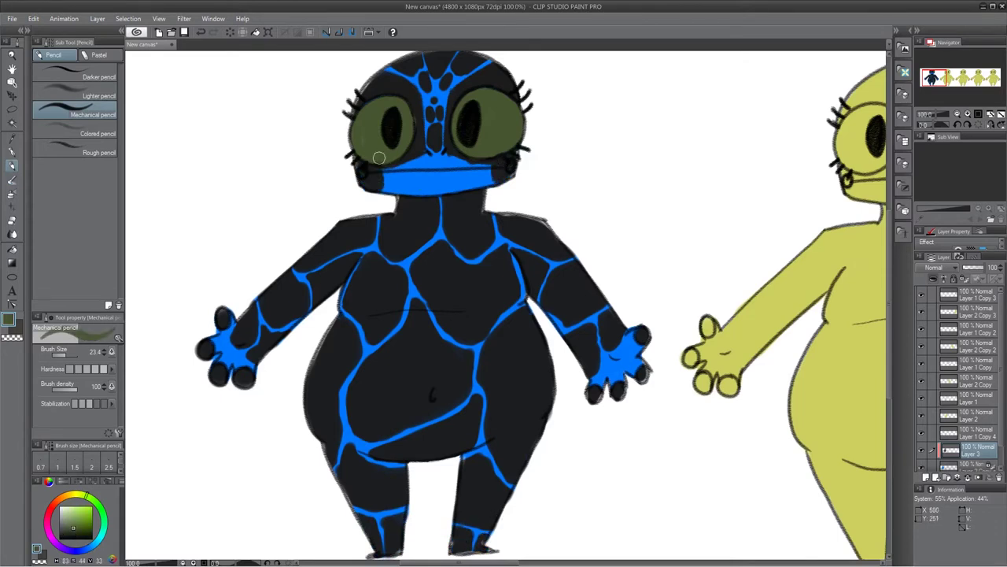
left_click(465, 222, "alt")
mouse_move(417, 191)
left_mouse_down()
mouse_move(444, 174)
mouse_move(449, 185)
left_mouse_up()
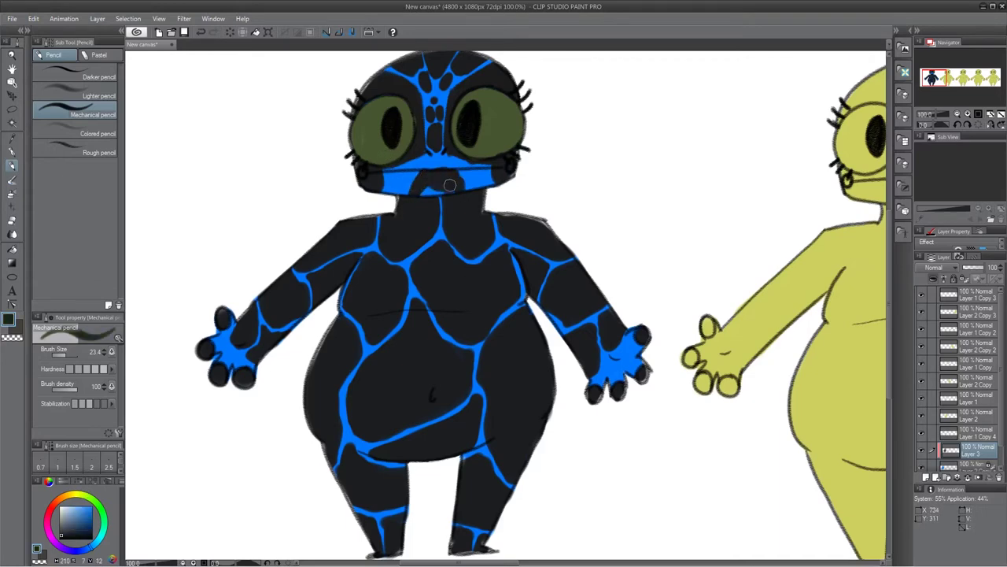
Step: Merge a duplicate of the second character's colour layer with the original and lock its transparent pixels
left_click_drag(890, 258, 890, 246)
left_click(957, 114)
left_click_drag(553, 563, 596, 545)
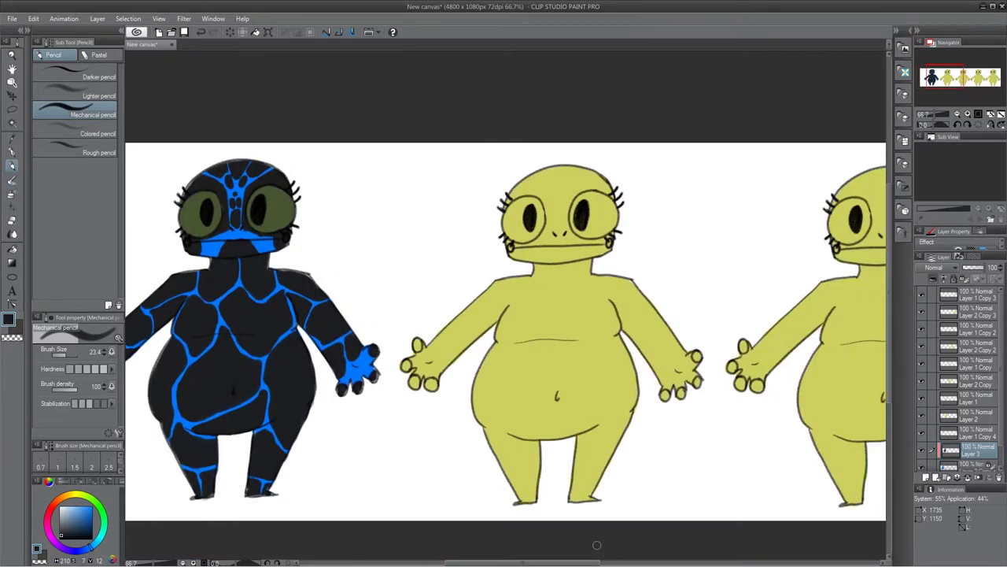
left_click(71, 493)
left_click(74, 506)
left_click(963, 435)
left_click(949, 416)
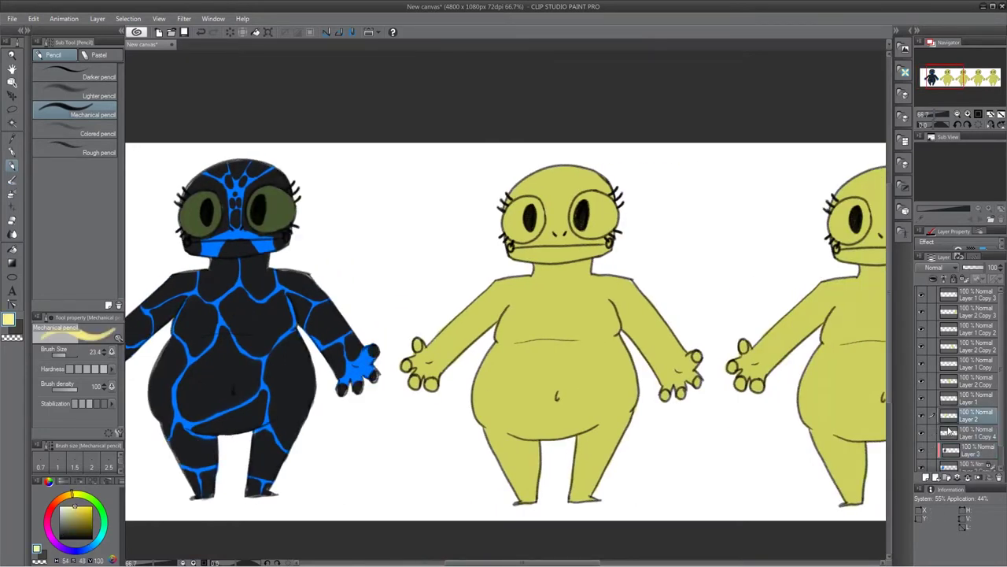
key("ctrl+c")
key("ctrl+v")
left_click(960, 433, "ctrl")
right_click(962, 433)
left_click(957, 381)
left_click(965, 280)
left_click(921, 415)
left_click(922, 414)
Step: Recolour the whole second character bright yellow with the G-pen
left_click(12, 152)
mouse_move(526, 179)
left_mouse_down()
mouse_move(483, 259)
mouse_move(703, 281)
left_mouse_up()
left_click(83, 506)
mouse_move(563, 212)
left_mouse_down()
mouse_move(486, 399)
mouse_move(543, 421)
left_mouse_up()
Step: Paint both arms and hands of the second character pure blue with the Mechanical pencil
key("ctrl+plus")
key("ctrl+plus")
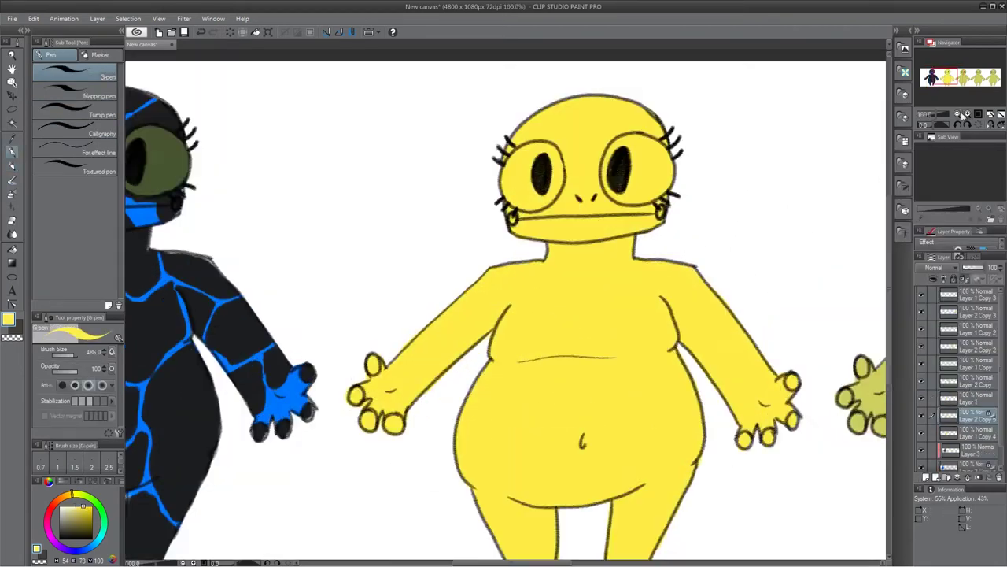
left_click(92, 506)
left_click(79, 553)
left_click(12, 165)
mouse_move(501, 310)
left_mouse_down()
mouse_move(504, 241)
mouse_move(432, 324)
mouse_move(374, 333)
mouse_move(339, 449)
mouse_move(348, 513)
mouse_move(500, 307)
left_mouse_up()
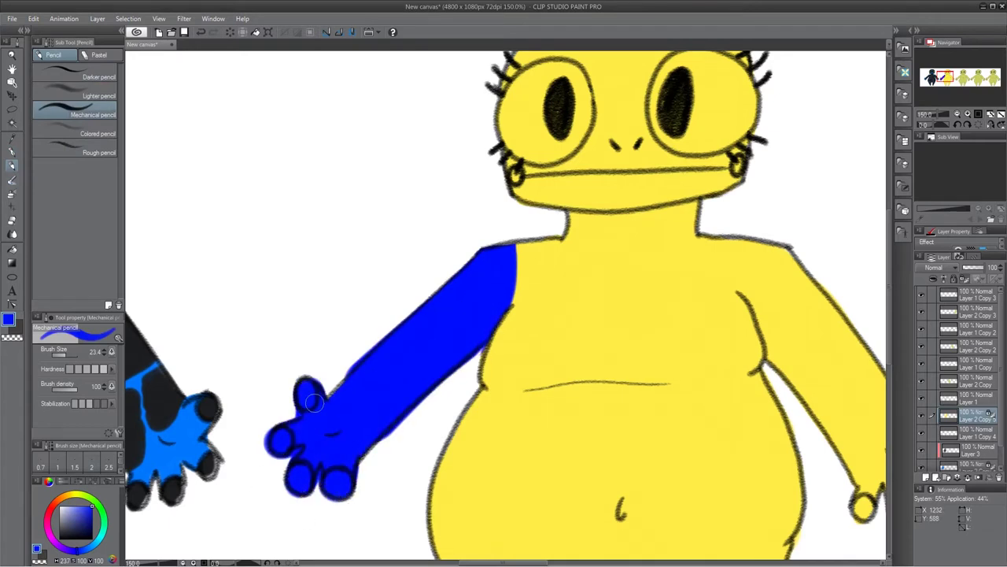
mouse_move(743, 284)
left_mouse_down()
mouse_move(769, 319)
mouse_move(775, 363)
left_mouse_up()
left_click_drag(540, 562, 568, 563)
mouse_move(659, 401)
left_mouse_down()
mouse_move(612, 506)
mouse_move(569, 353)
mouse_move(524, 263)
left_mouse_up()
Step: Draw a blue neckline from the shoulders up the throat and paint the lower jaw blue, keeping the sides of the neck yellow
mouse_move(369, 219)
left_mouse_down()
mouse_move(335, 255)
mouse_move(284, 245)
left_mouse_up()
left_click_drag(423, 212, 490, 247)
left_click_drag(423, 210, 369, 222)
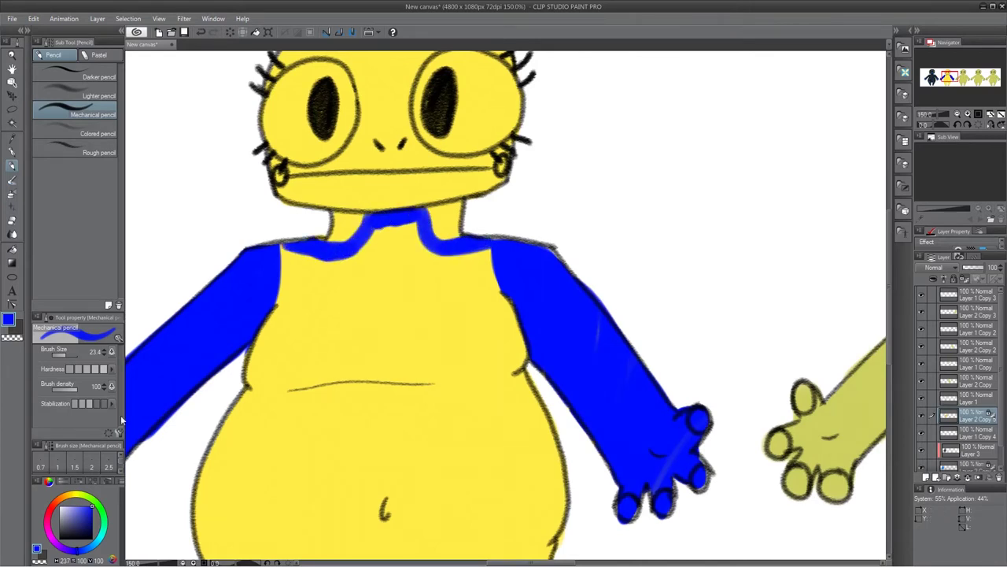
mouse_move(305, 182)
left_mouse_down()
mouse_move(432, 192)
mouse_move(515, 177)
mouse_move(402, 176)
left_mouse_up()
Step: Fill the second character's legs, belly, chest and throat with blue, using a larger 35.1 brush
left_click_drag(889, 245, 889, 322)
mouse_move(344, 378)
left_mouse_down()
mouse_move(339, 224)
mouse_move(235, 420)
mouse_move(212, 331)
mouse_move(299, 351)
mouse_move(433, 166)
left_mouse_up()
key("]")
mouse_move(506, 305)
left_mouse_down()
mouse_move(422, 215)
mouse_move(477, 163)
left_mouse_up()
left_click_drag(889, 340, 890, 292)
left_click(64, 355)
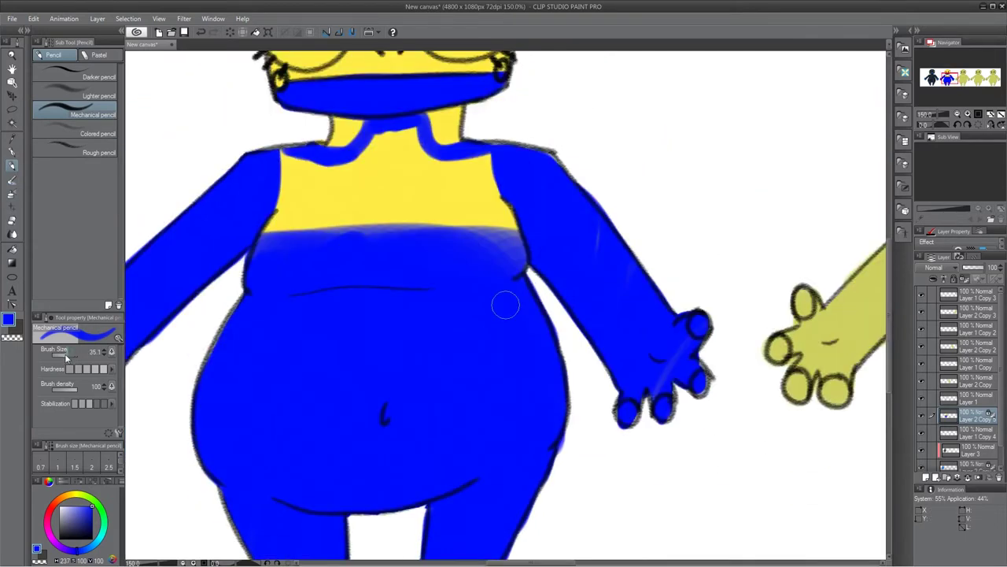
mouse_move(399, 142)
left_mouse_down()
mouse_move(270, 238)
mouse_move(399, 211)
mouse_move(512, 212)
left_mouse_up()
Step: Paint a near-black mask over both eyes of the second character, joined across the nose bridge
scroll(580, 400, "up", 1)
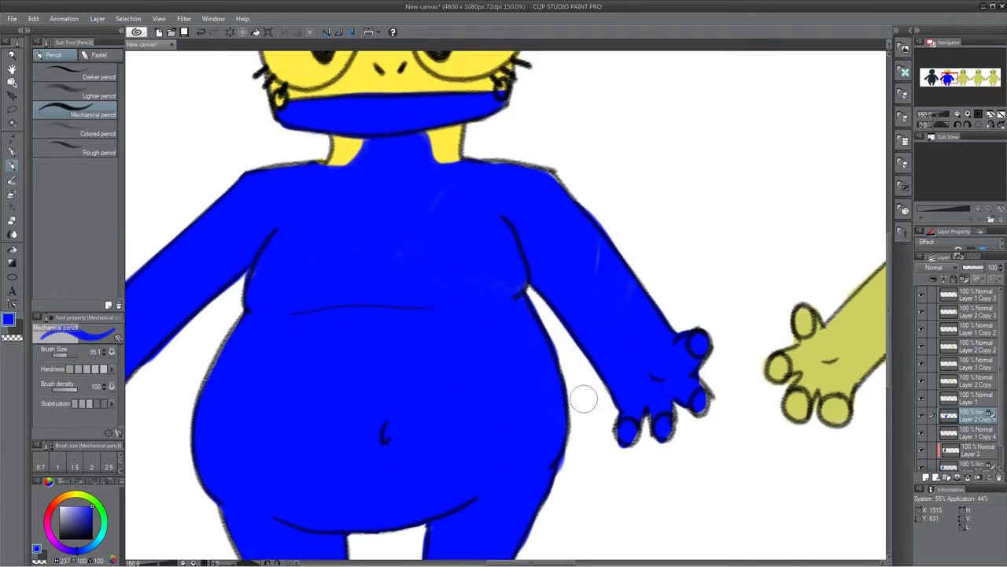
scroll(365, 354, "up", 4)
mouse_move(364, 353)
left_mouse_down()
mouse_move(423, 355)
mouse_move(417, 304)
left_mouse_up()
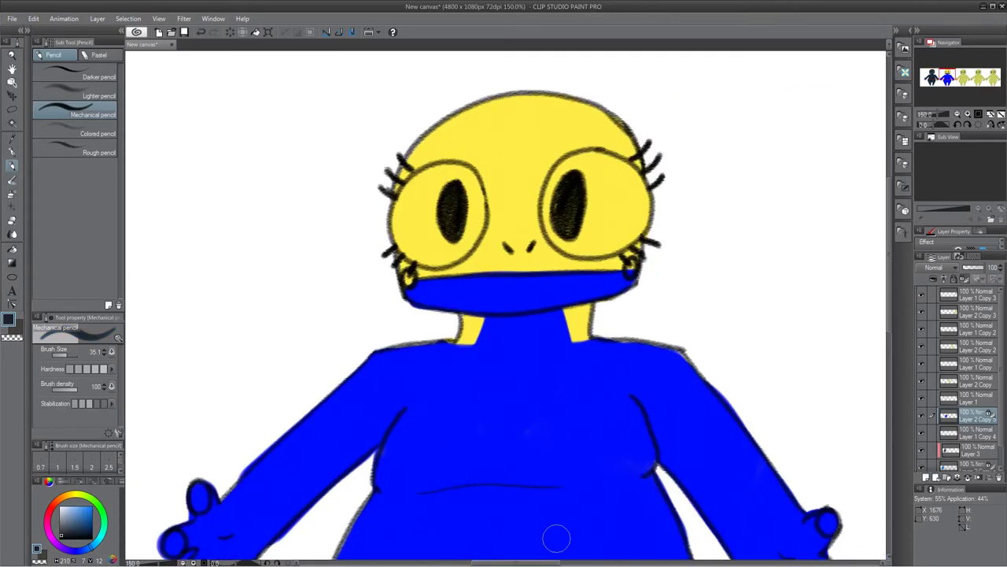
mouse_move(622, 189)
left_mouse_down()
mouse_move(614, 157)
mouse_move(551, 189)
mouse_move(630, 252)
mouse_move(602, 249)
mouse_move(514, 135)
mouse_move(417, 181)
mouse_move(488, 252)
mouse_move(465, 260)
left_mouse_up()
mouse_move(506, 227)
left_mouse_down()
mouse_move(507, 240)
mouse_move(543, 220)
mouse_move(425, 213)
mouse_move(524, 219)
left_mouse_up()
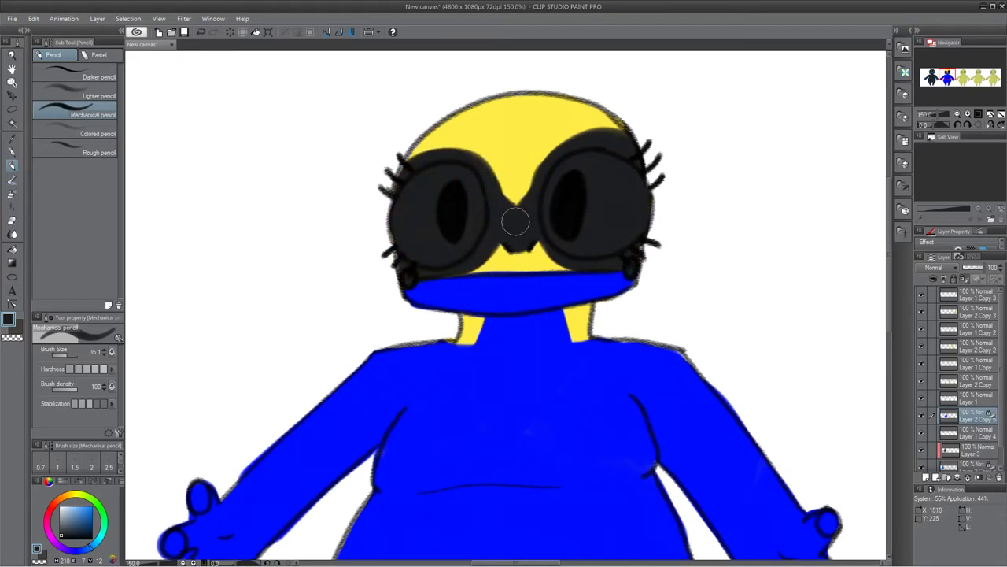
left_click(500, 141)
left_click(542, 136)
key("ctrl+z")
key("ctrl+z")
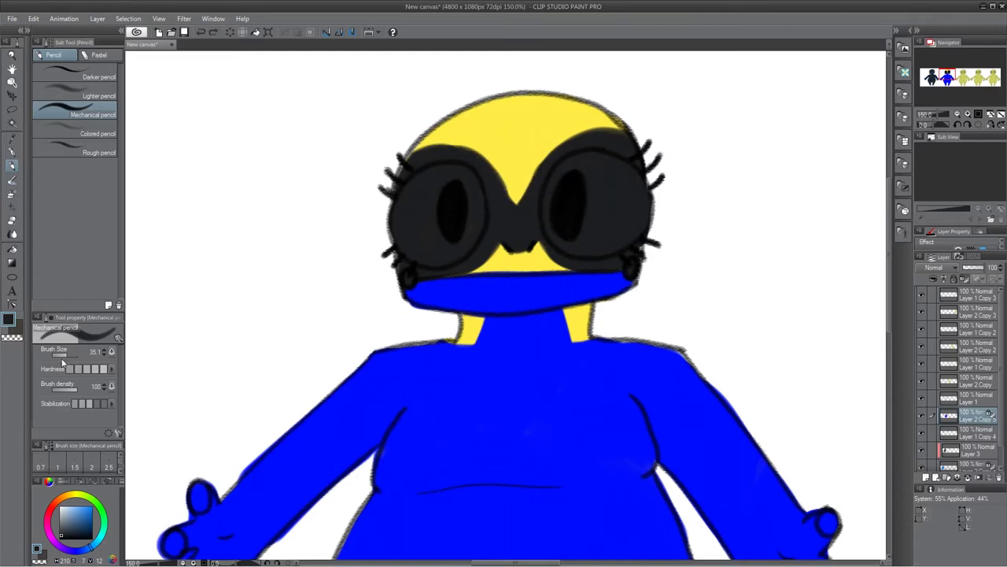
Step: Paint two small near-black ovals on the forehead with a fine brush and larger patches along the crown, shoulders and lower jaw
left_click(61, 355)
left_click_drag(506, 159, 497, 144)
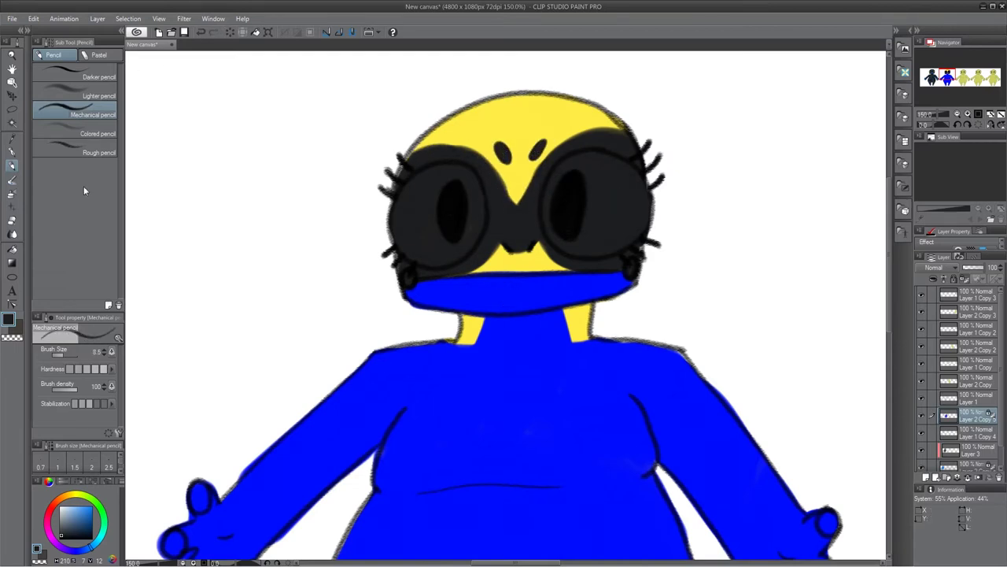
left_click(66, 354)
left_click_drag(463, 115, 441, 126)
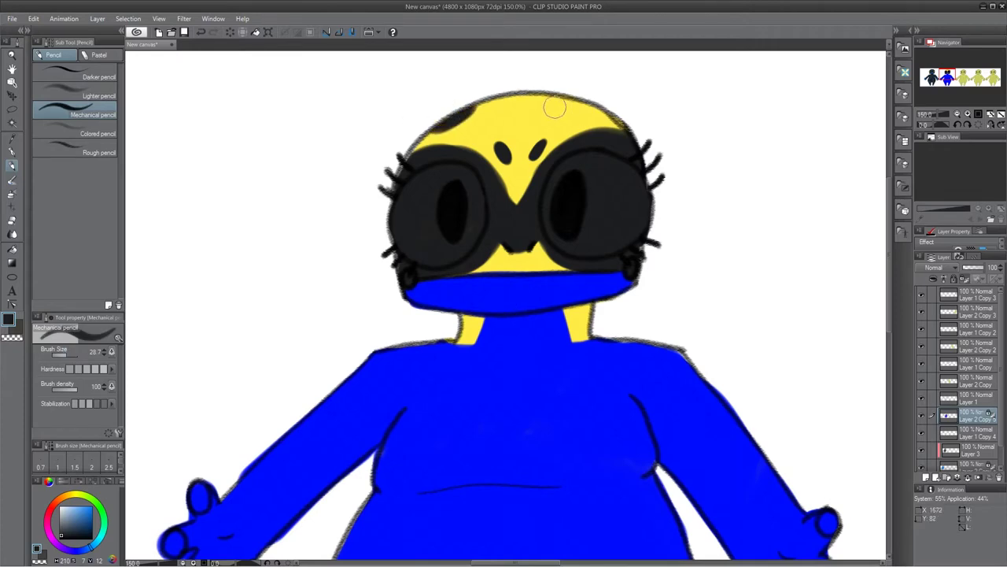
left_click_drag(546, 98, 512, 98)
left_click(372, 363)
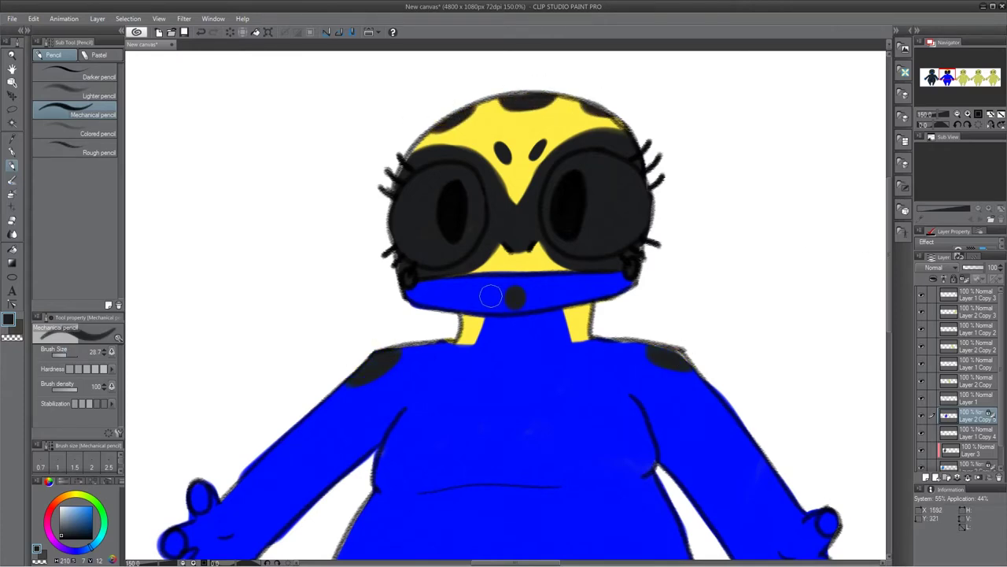
Step: Sample the yellow from the forehead and paint yellow bands down both flanks from the armpits to the hips
left_click(957, 114)
left_click(958, 115)
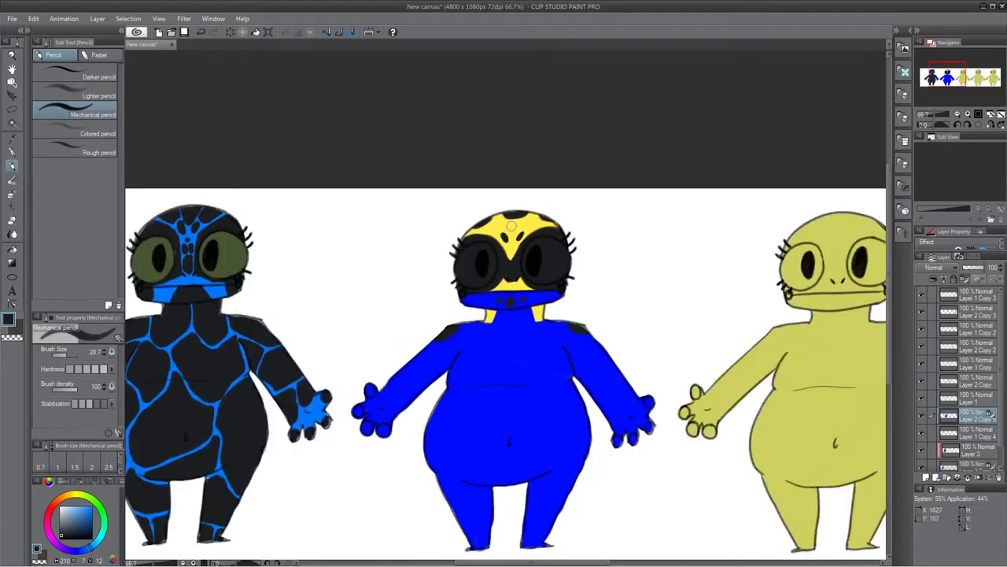
left_click(510, 226, "alt")
left_click(958, 124)
left_click_drag(439, 378, 434, 427)
left_click_drag(890, 271, 890, 295)
mouse_move(433, 365)
left_mouse_down()
mouse_move(413, 399)
mouse_move(403, 489)
mouse_move(425, 349)
left_mouse_up()
mouse_move(595, 307)
left_mouse_down()
mouse_move(597, 362)
mouse_move(621, 409)
mouse_move(623, 462)
left_mouse_up()
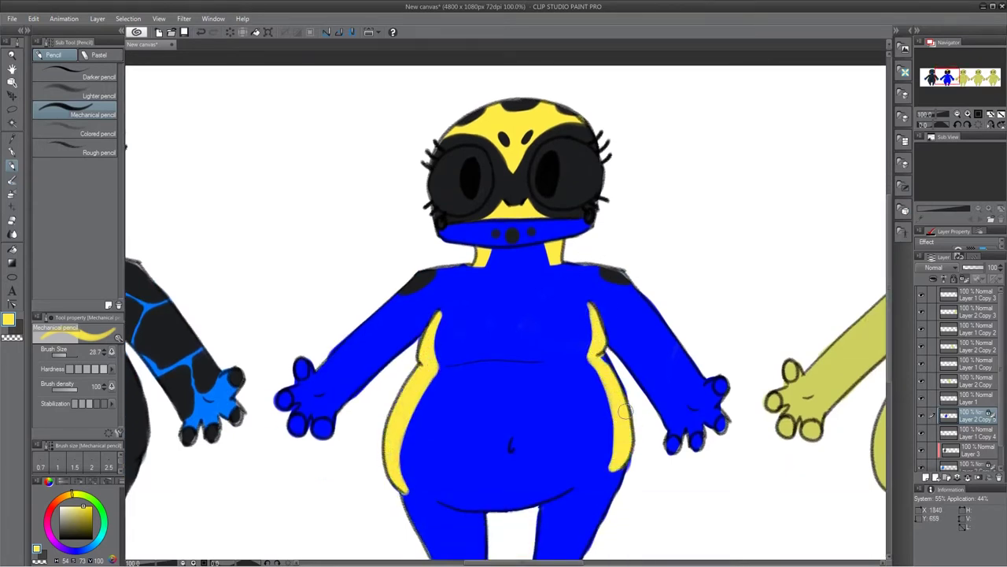
left_click_drag(625, 406, 608, 359)
Step: Extend the yellow bands over the hips, and undo the yellow stripe tried along the inner leg
left_click_drag(890, 295, 890, 344)
left_click_drag(402, 356, 406, 381)
mouse_move(617, 343)
left_mouse_down()
mouse_move(616, 354)
mouse_move(618, 341)
mouse_move(553, 374)
left_mouse_up()
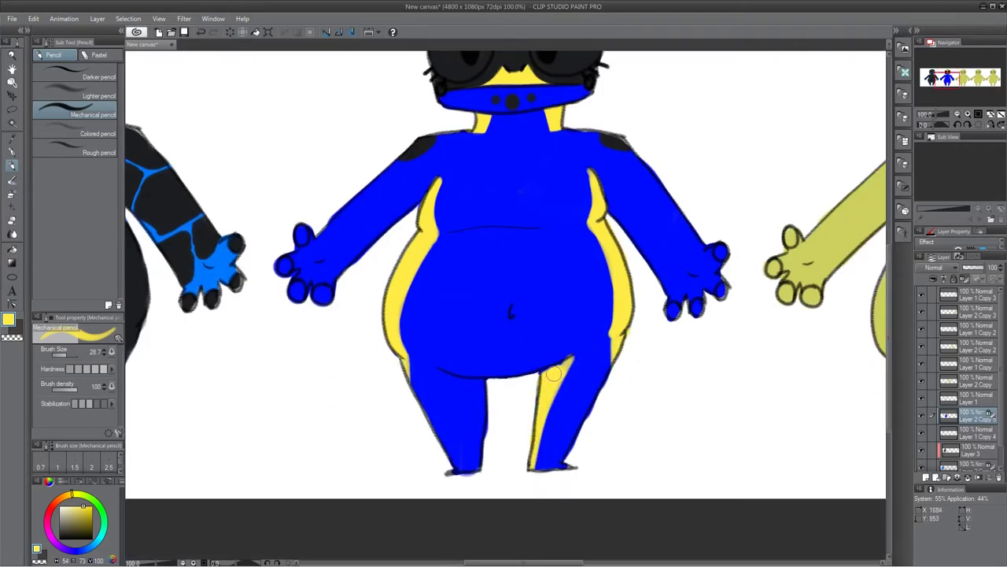
left_click(202, 33)
Step: Merge a duplicate of the third character's colour layer with the original and lock its transparent pixels
scroll(787, 197, "up", 2)
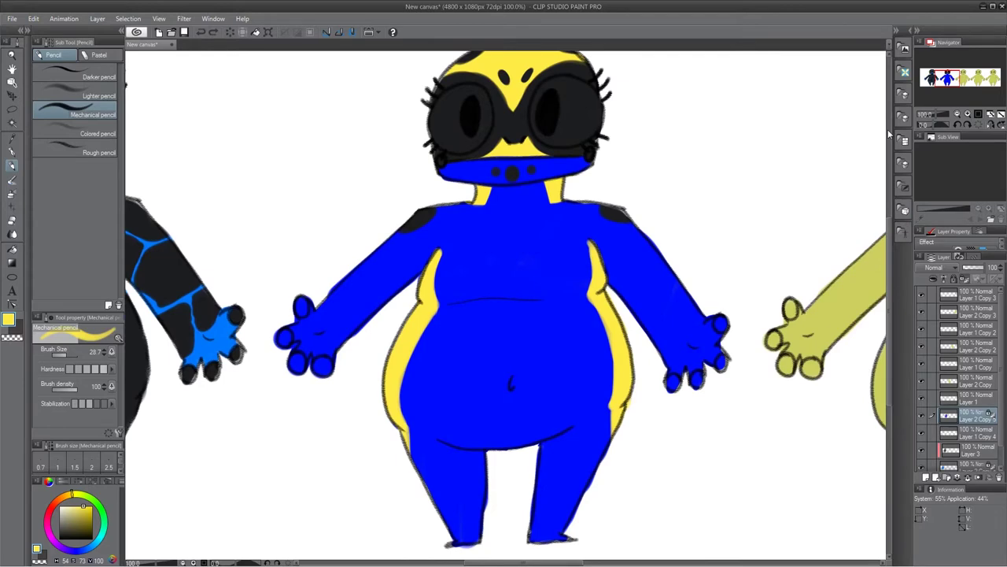
left_click_drag(567, 563, 634, 562)
left_click(951, 382)
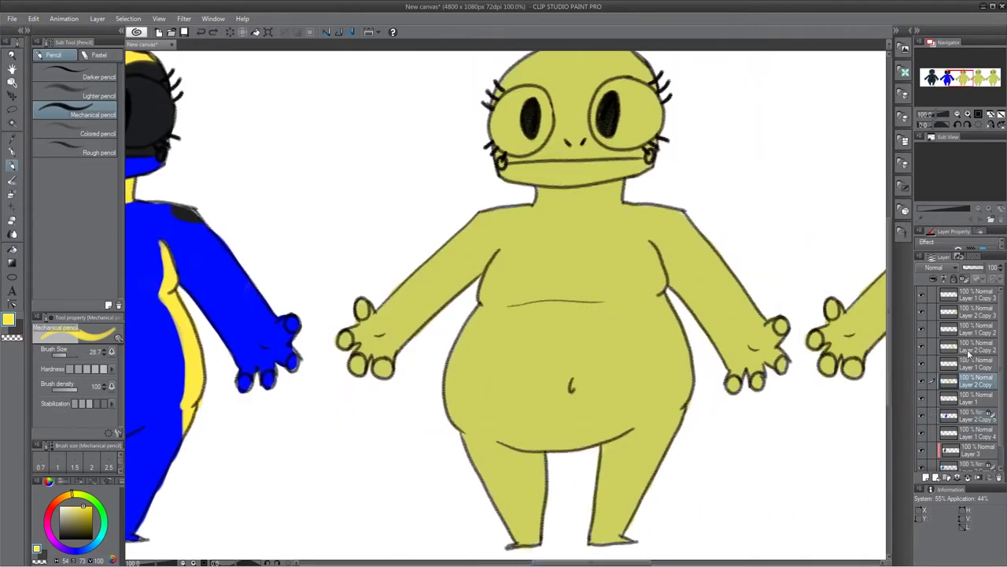
key("ctrl+c")
key("ctrl+v")
left_click(956, 397, "ctrl")
right_click(955, 392)
left_click(953, 352)
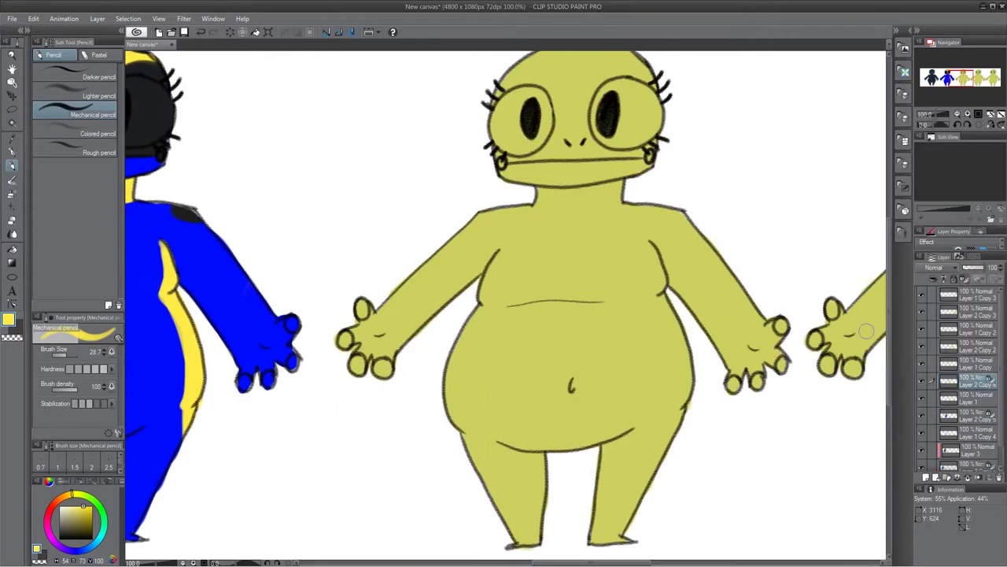
Step: Recolour the whole third character light turquoise with the G-pen
left_click(104, 528)
left_click(77, 510)
left_click(12, 152)
mouse_move(409, 299)
left_mouse_down()
mouse_move(503, 276)
mouse_move(583, 456)
mouse_move(584, 318)
left_mouse_up()
left_click(77, 506)
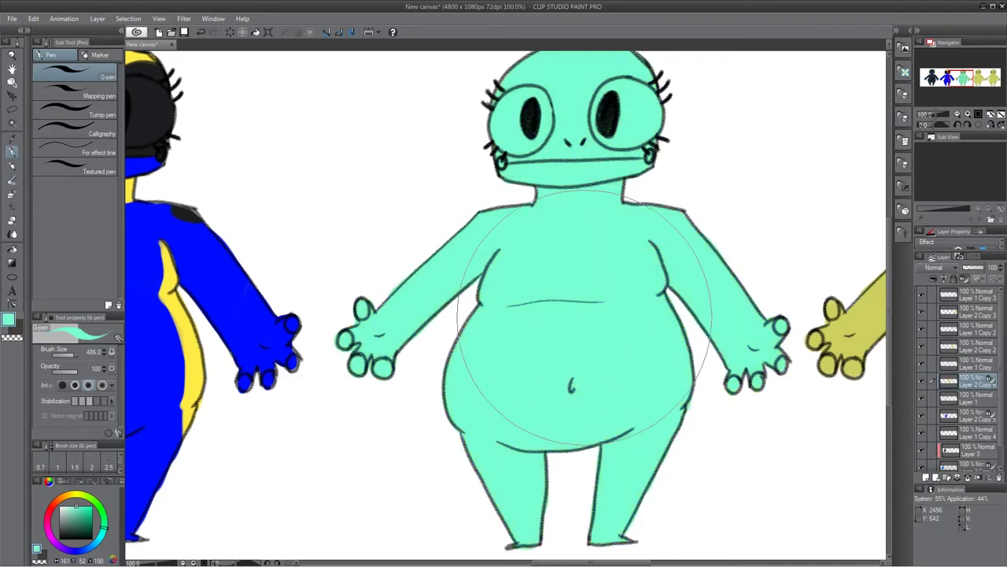
left_click(103, 532)
mouse_move(582, 378)
left_mouse_down()
mouse_move(603, 404)
mouse_move(531, 329)
left_mouse_up()
Step: Set up the Mechanical pencil with a deep orange-red for the third character's eyes
left_click_drag(891, 237, 892, 225)
left_click(51, 506)
left_click(92, 506)
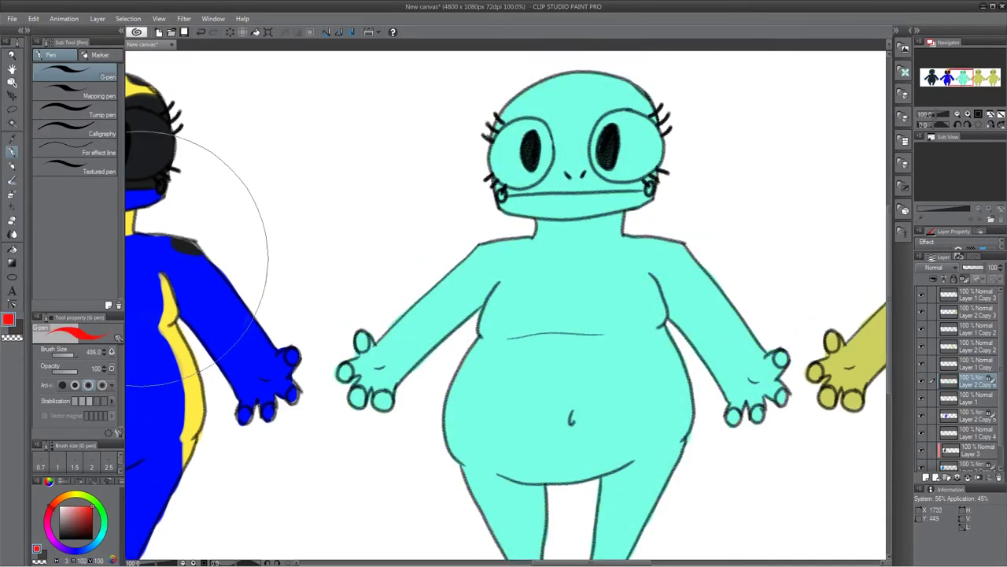
left_click(12, 165)
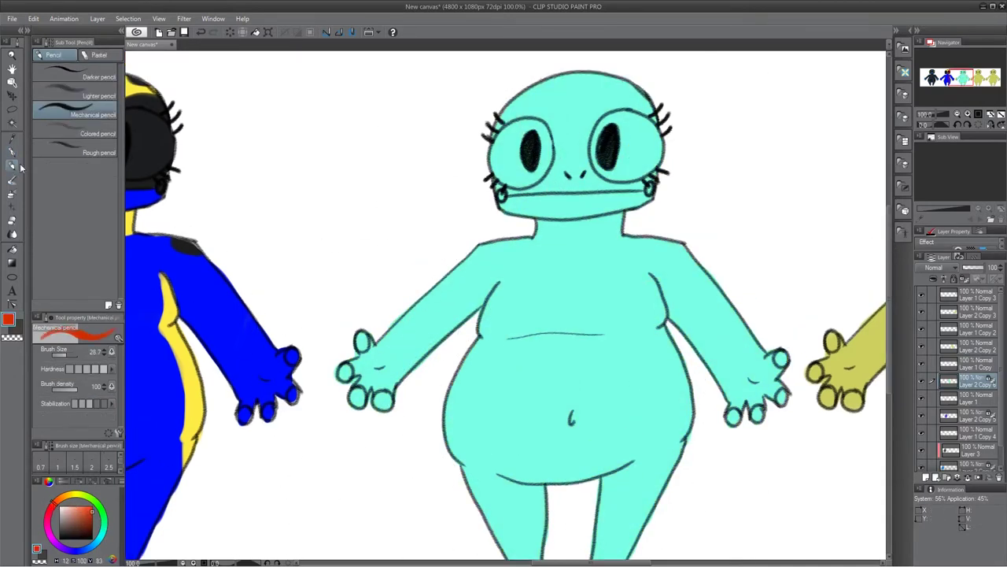
mouse_move(617, 126)
left_mouse_down()
mouse_move(614, 178)
mouse_move(638, 165)
mouse_move(602, 136)
left_mouse_up()
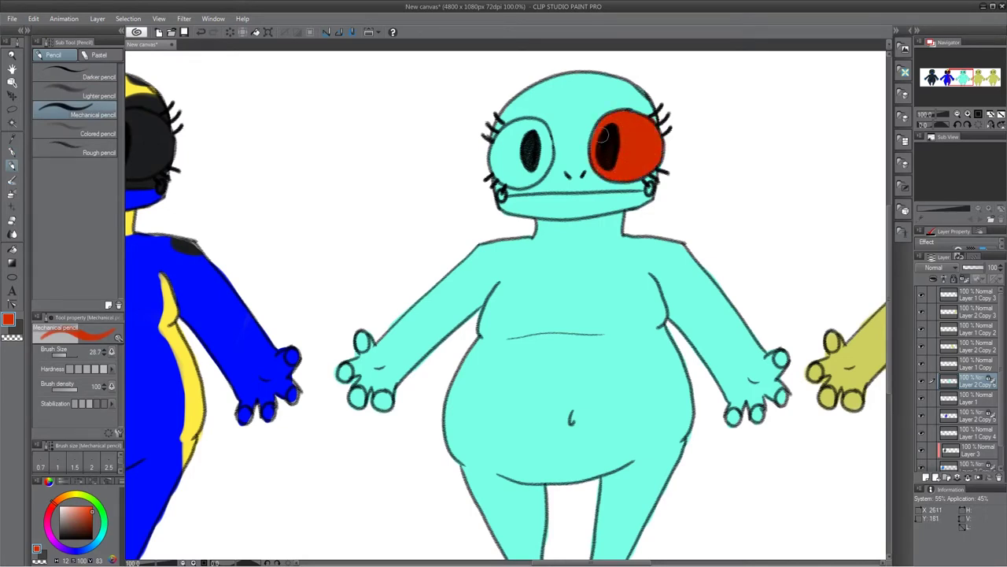
mouse_move(525, 137)
left_mouse_down()
mouse_move(515, 163)
mouse_move(521, 130)
mouse_move(543, 185)
mouse_move(547, 122)
mouse_move(508, 122)
left_mouse_up()
left_click(200, 32)
left_click(199, 33)
left_click(199, 32)
Step: Paint both eyeballs bright orange-red up to their outlines, leaving the pupils black, and sample the turquoise skin for touch-ups
left_click(92, 506)
mouse_move(606, 118)
left_mouse_down()
mouse_move(627, 135)
mouse_move(626, 175)
mouse_move(655, 151)
mouse_move(631, 134)
left_mouse_up()
left_click(602, 93, "alt")
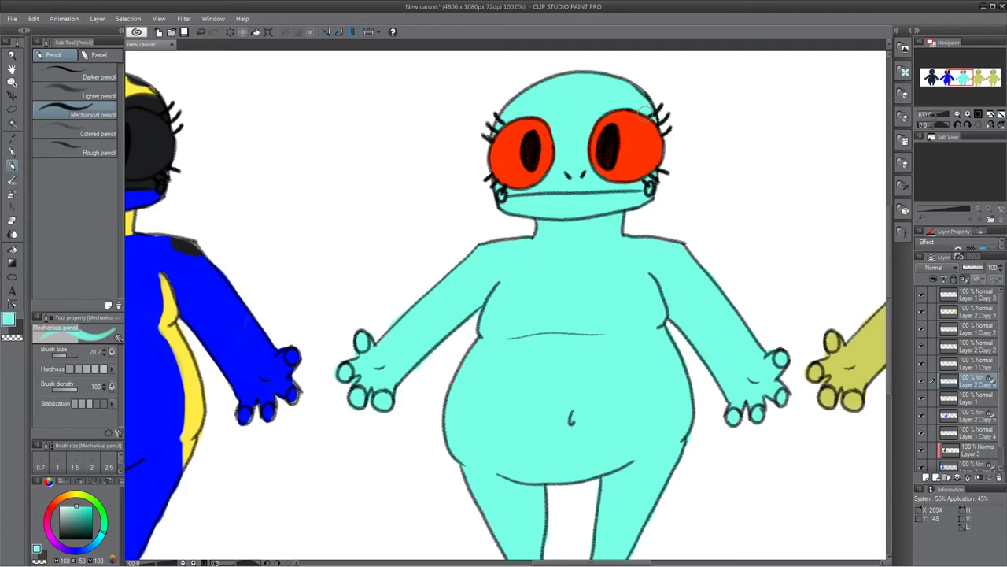
Step: Paint both of the third character's hands bright orange, fingers included, ending at the wrists
left_click_drag(889, 347, 889, 341)
left_click(59, 498)
left_click(93, 506)
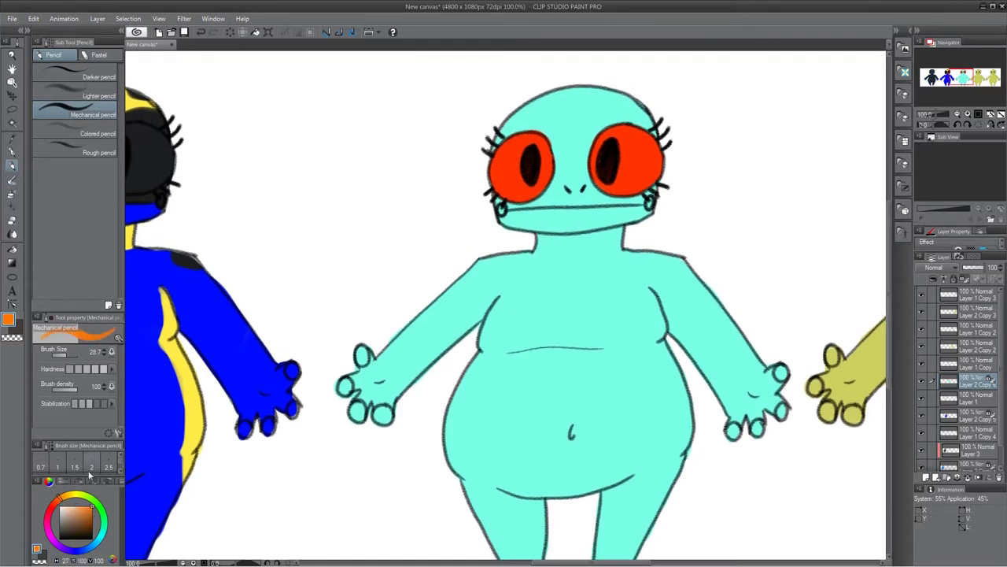
mouse_move(382, 409)
left_mouse_down()
mouse_move(370, 415)
mouse_move(346, 370)
mouse_move(364, 346)
mouse_move(401, 368)
mouse_move(410, 350)
mouse_move(370, 389)
mouse_move(351, 374)
left_mouse_up()
left_click(202, 33)
left_click_drag(775, 376, 765, 431)
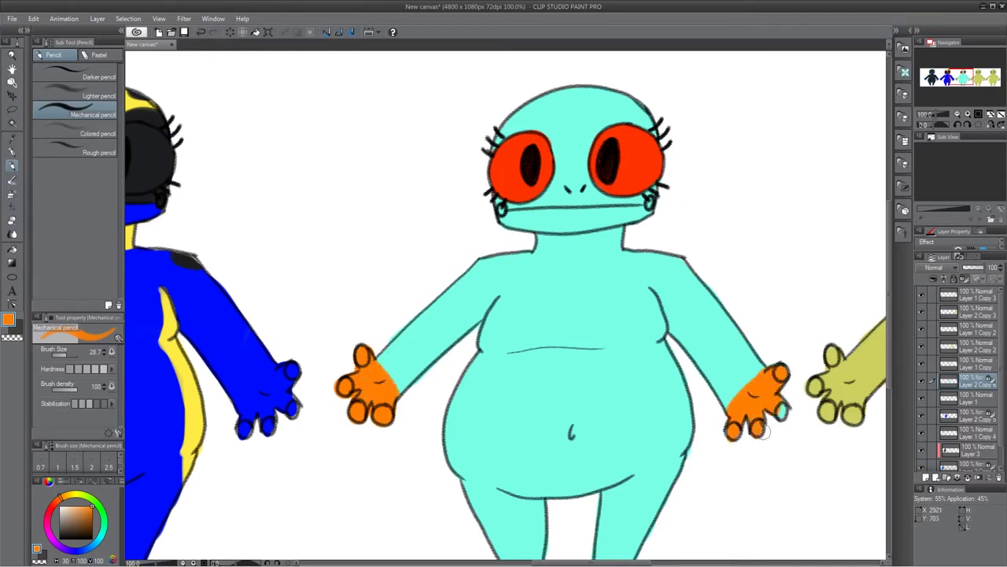
Step: Paint both of the third character's feet the same bright orange
scroll(891, 299, "down", 3)
left_click_drag(590, 472, 635, 472)
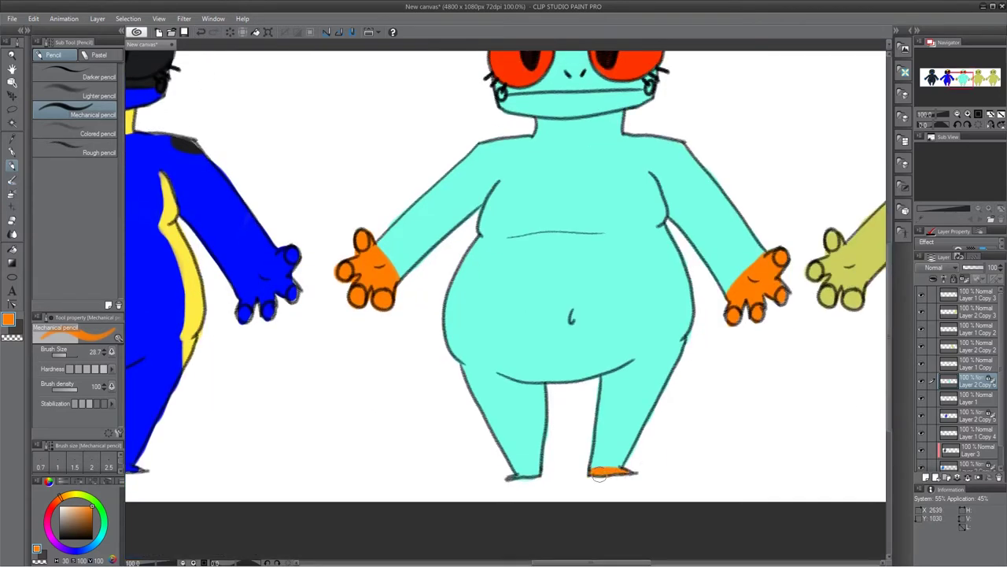
left_click(202, 33)
left_click(590, 470)
Step: Paint the third character's lower jaw, throat, chest and belly very pale turquoise, and fill the small circles at the mouth corners with the eye red
left_click_drag(890, 321, 890, 294)
right_click(583, 354)
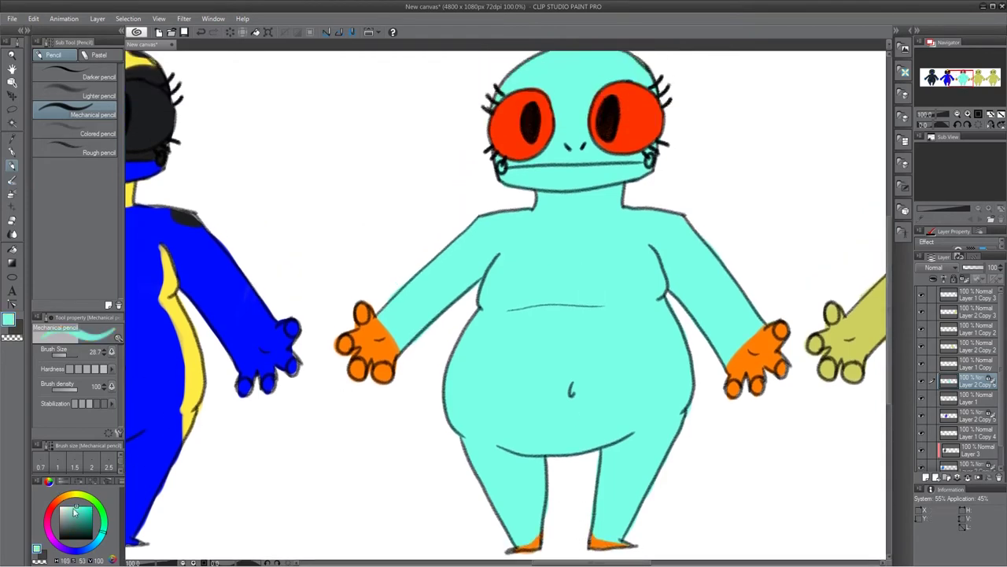
left_click(64, 506)
left_click_drag(508, 175, 616, 175)
left_click_drag(548, 197, 518, 306)
key("ctrl+z")
left_click_drag(633, 298, 627, 246)
mouse_move(604, 188)
left_mouse_down()
mouse_move(658, 374)
mouse_move(624, 437)
left_mouse_up()
mouse_move(526, 309)
left_mouse_down()
mouse_move(506, 424)
mouse_move(611, 418)
mouse_move(572, 396)
mouse_move(515, 419)
left_mouse_up()
mouse_move(643, 329)
left_mouse_down()
mouse_move(617, 304)
mouse_move(597, 222)
mouse_move(573, 316)
mouse_move(528, 286)
left_mouse_up()
left_click(646, 140, "alt")
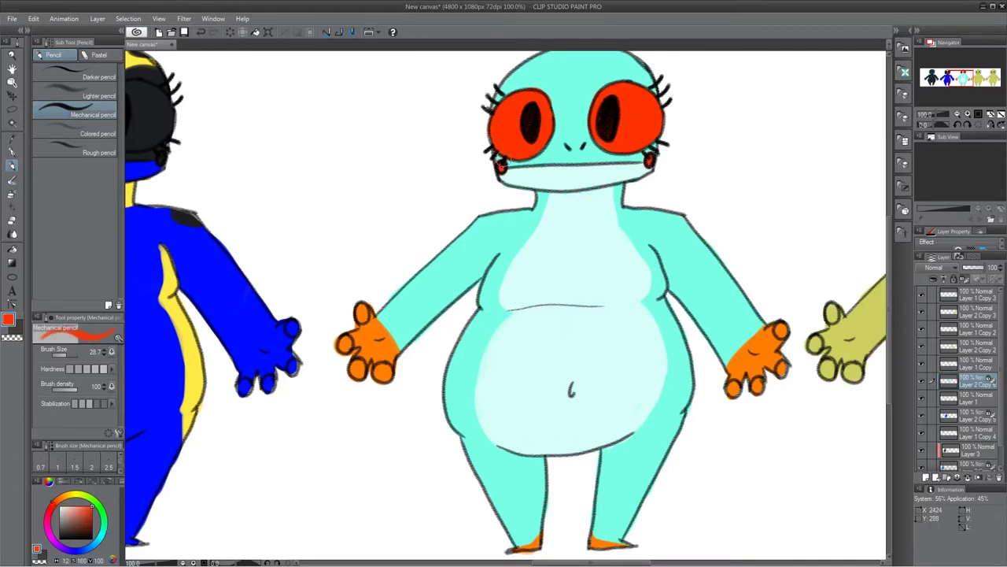
Step: Select the fourth character's colour layer and lock its transparent pixels
left_click(958, 115)
left_click(958, 114)
left_click(958, 114)
left_click(968, 114)
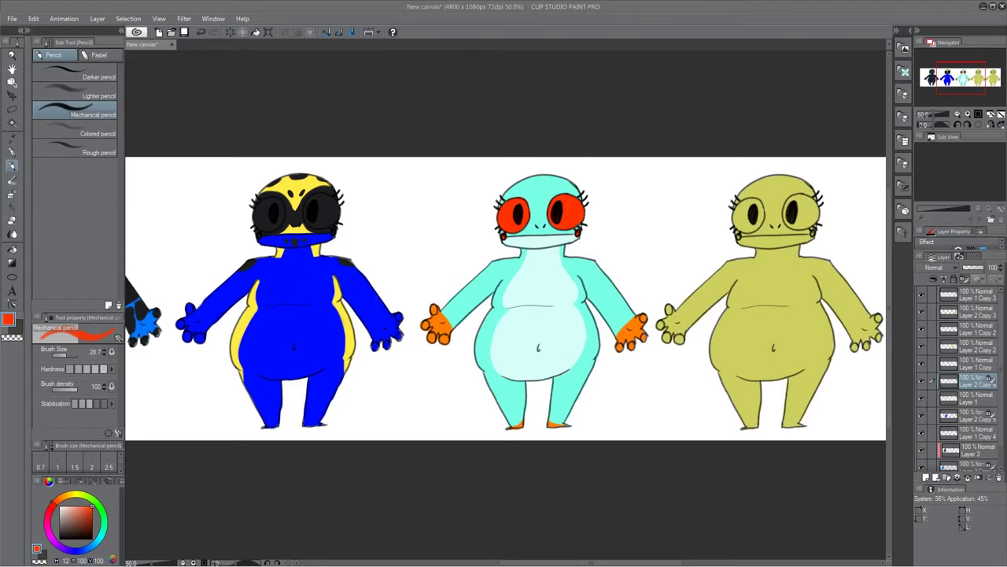
left_click_drag(604, 562, 677, 563)
left_click(941, 347)
left_click(922, 346)
left_click(921, 346)
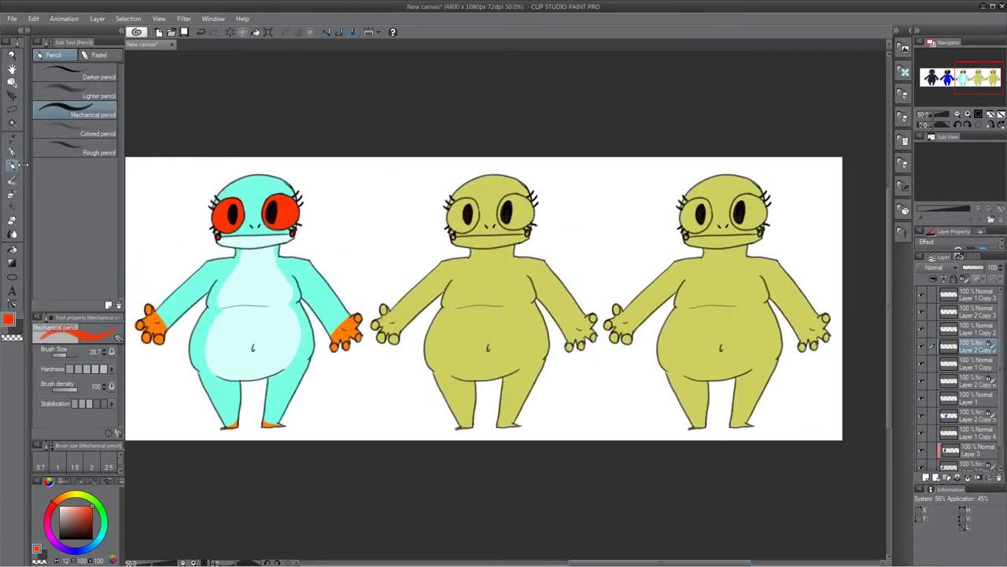
Step: Recolour the whole fourth character bright orange with the G-pen
key("p")
left_click(64, 498)
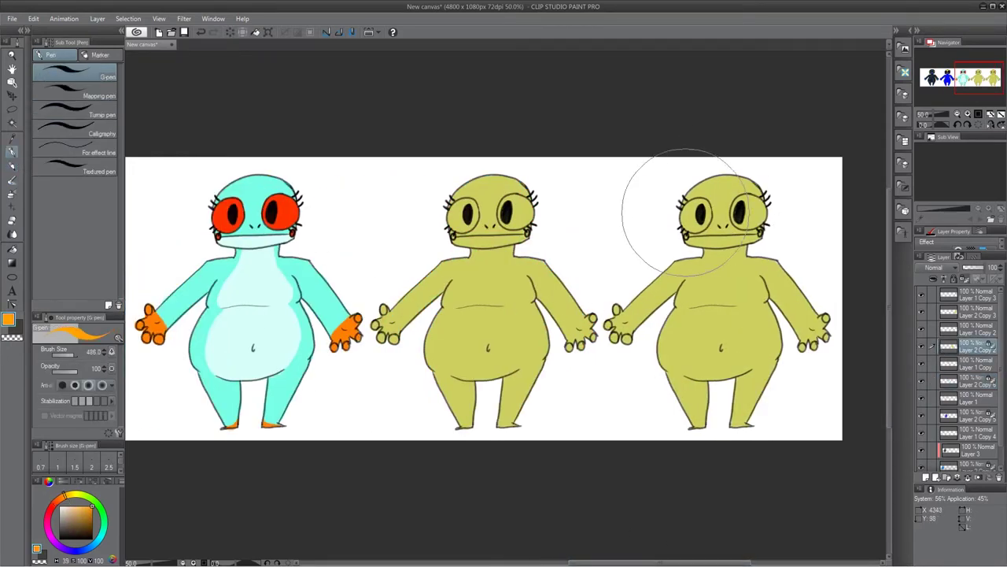
left_click_drag(535, 237, 506, 346)
Step: Paint both of the fourth character's arms and hands bright blue with the Mechanical pencil, keeping the torso orange
left_click(87, 547)
left_click(92, 516)
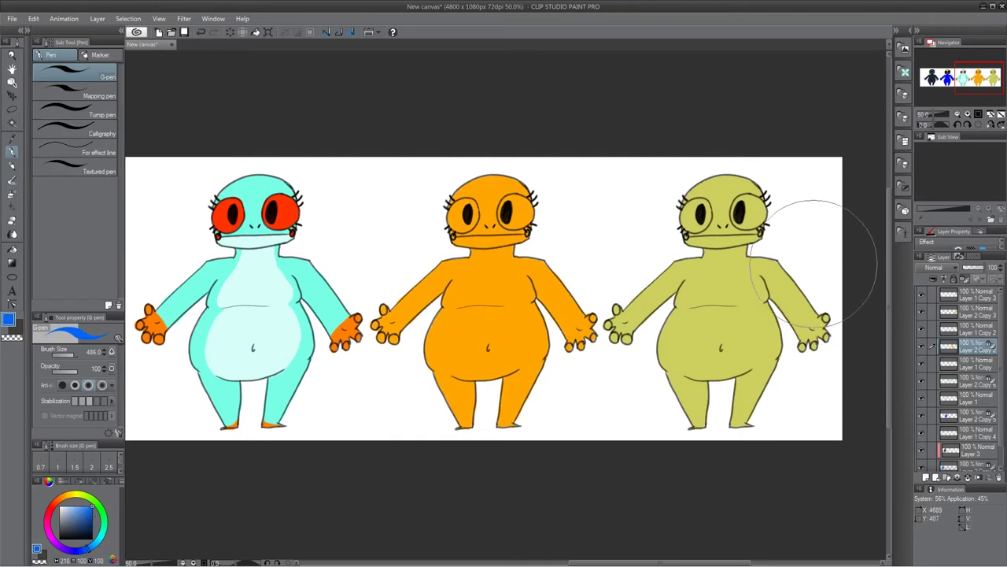
key("p")
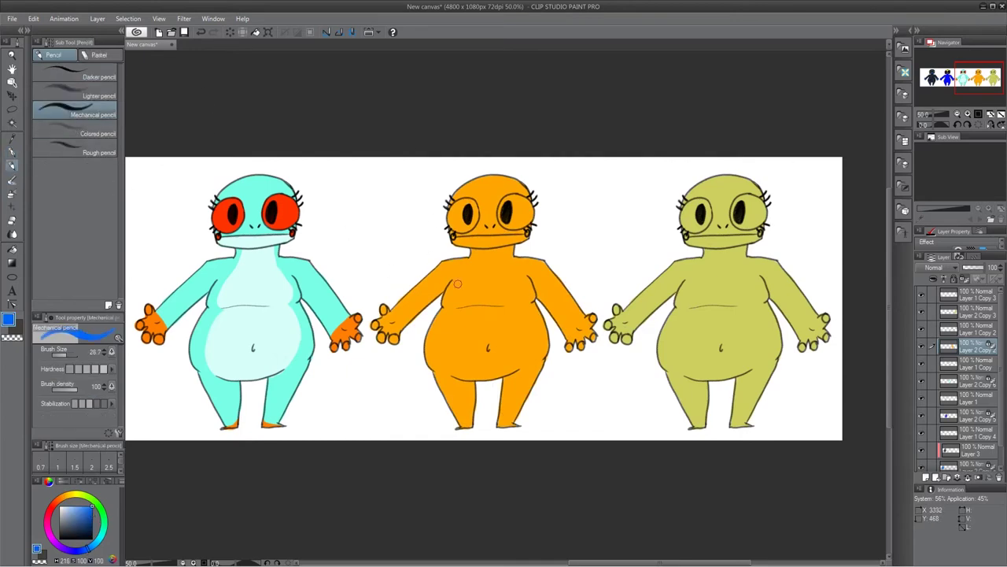
key("ctrl+alt+0")
mouse_move(252, 370)
left_mouse_down()
mouse_move(279, 274)
mouse_move(379, 227)
left_mouse_up()
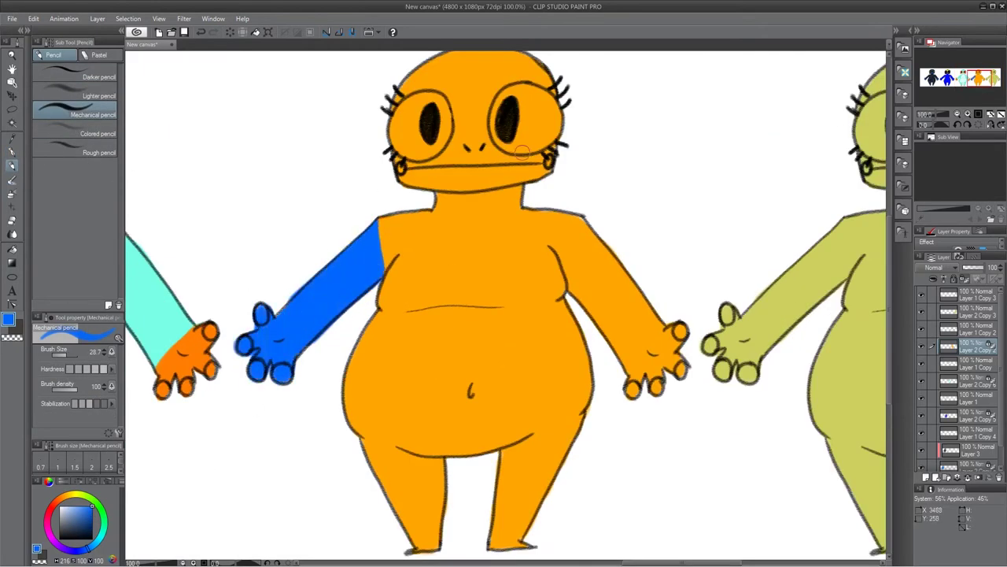
mouse_move(560, 224)
left_mouse_down()
mouse_move(573, 267)
mouse_move(661, 370)
left_mouse_up()
left_click(565, 298, "alt")
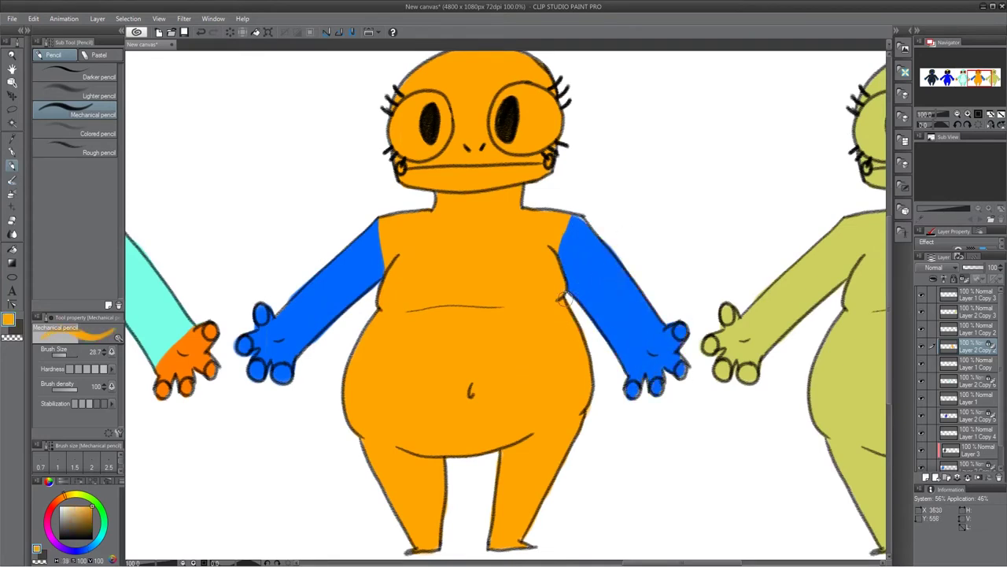
Step: Try to blend the blue of the arms into the orange shoulders with the Soft airbrush, and undo it
left_click(14, 194)
left_click(326, 295, "alt")
mouse_move(386, 264)
left_mouse_down()
mouse_move(410, 207)
mouse_move(403, 252)
left_mouse_up()
left_click_drag(557, 245, 549, 218)
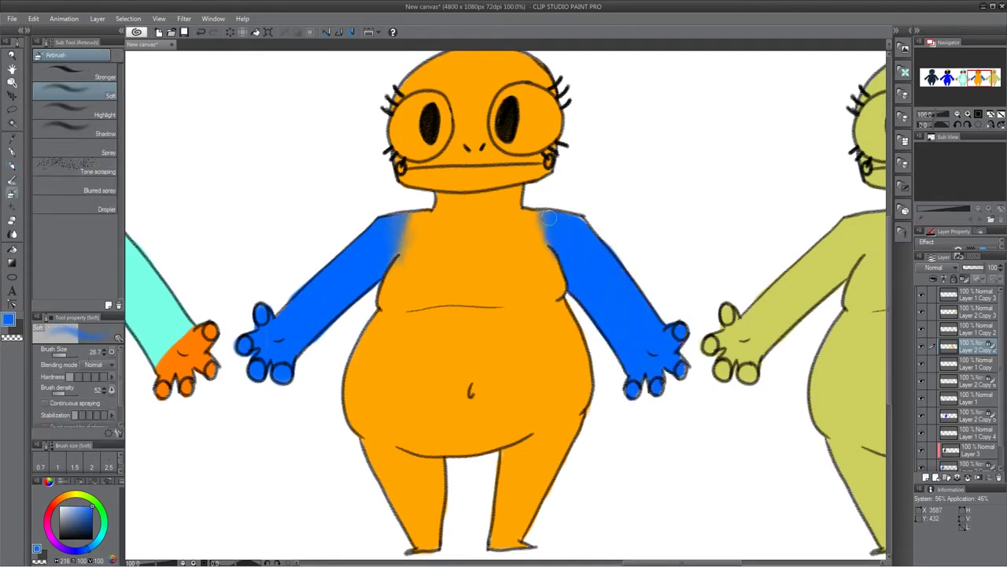
left_click(201, 32)
left_click(202, 24)
left_click(202, 32)
Step: Extend the blue over the fourth character's shoulders with the Mechanical pencil and paint both eyeballs near-black
left_click(12, 166)
mouse_move(388, 268)
left_mouse_down()
mouse_move(396, 223)
mouse_move(391, 251)
mouse_move(414, 221)
left_mouse_up()
mouse_move(564, 245)
left_mouse_down()
mouse_move(542, 218)
mouse_move(582, 221)
left_mouse_up()
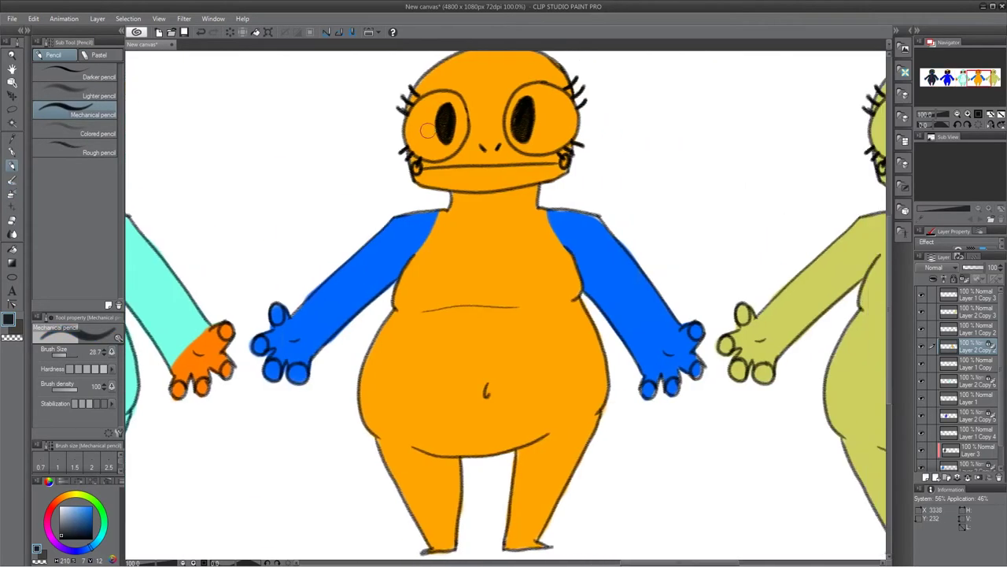
mouse_move(413, 114)
left_mouse_down()
mouse_move(425, 146)
mouse_move(447, 101)
mouse_move(436, 106)
left_mouse_up()
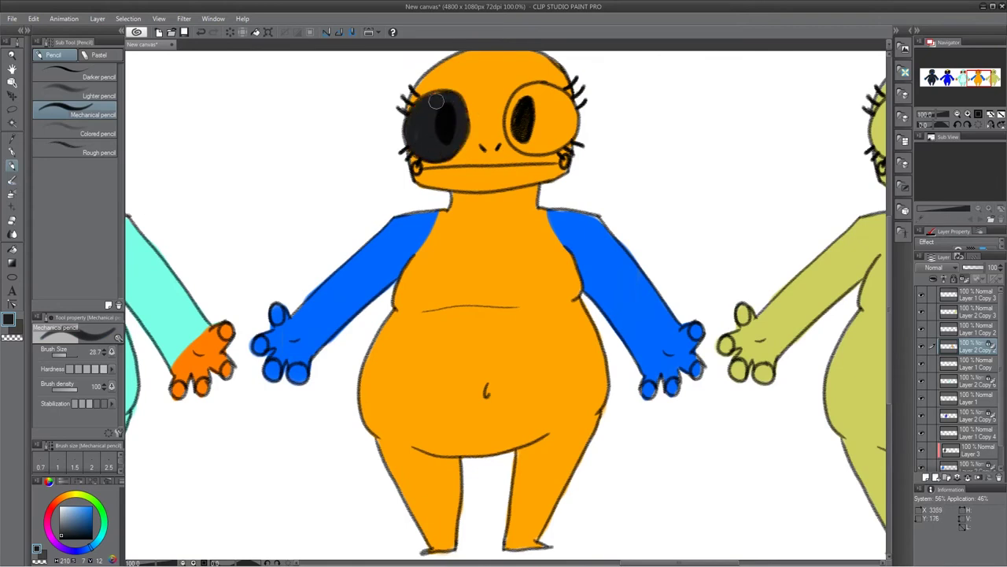
mouse_move(515, 98)
left_mouse_down()
mouse_move(531, 146)
mouse_move(558, 140)
mouse_move(558, 123)
mouse_move(539, 111)
mouse_move(559, 76)
mouse_move(529, 89)
mouse_move(569, 117)
left_mouse_up()
Step: Paint the fourth character's lower jaw, throat, belly and inner legs pale cream, and fill the small circles at the mouth corners blue
left_click(461, 250, "alt")
left_click(75, 506)
left_click_drag(465, 187, 496, 178)
left_click(200, 32)
left_click(63, 506)
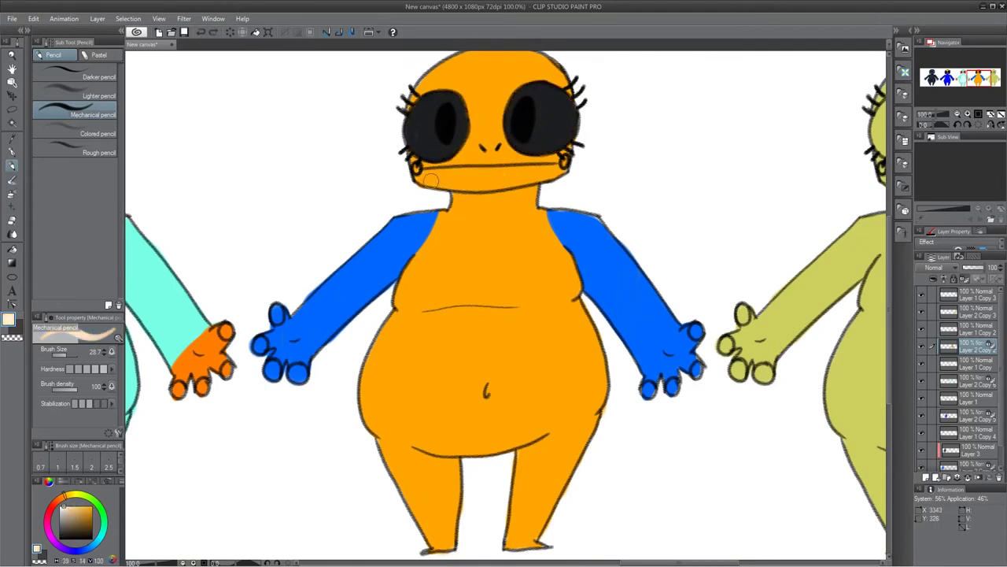
mouse_move(421, 174)
left_mouse_down()
mouse_move(535, 181)
mouse_move(557, 168)
left_mouse_up()
left_click_drag(521, 194, 520, 225)
mouse_move(467, 198)
left_mouse_down()
mouse_move(467, 225)
mouse_move(444, 280)
mouse_move(515, 223)
mouse_move(446, 365)
mouse_move(475, 448)
mouse_move(550, 415)
mouse_move(538, 307)
mouse_move(547, 340)
mouse_move(534, 393)
mouse_move(467, 400)
mouse_move(464, 310)
mouse_move(430, 408)
mouse_move(422, 350)
mouse_move(438, 285)
mouse_move(486, 212)
mouse_move(526, 293)
mouse_move(462, 253)
mouse_move(459, 501)
mouse_move(519, 477)
mouse_move(520, 438)
mouse_move(532, 462)
mouse_move(470, 544)
left_mouse_up()
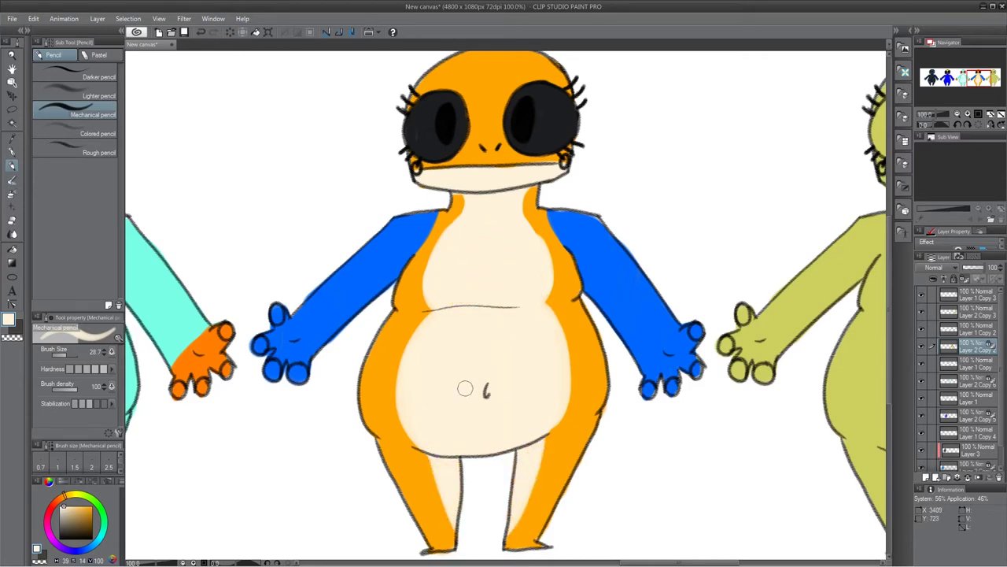
left_click(643, 293, "alt")
Step: Lock the transparent pixels of the fifth character's colour layer and recolour the whole character near-black with the G-pen
left_click_drag(642, 562, 756, 561)
left_click(978, 313)
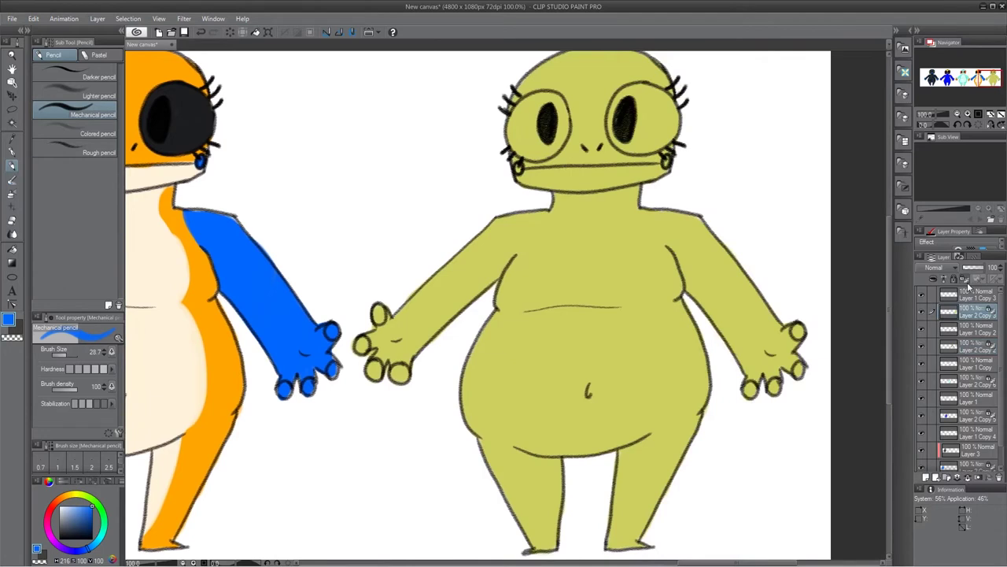
left_click(188, 107, "alt")
left_click(10, 154)
mouse_move(580, 76)
left_mouse_down()
mouse_move(639, 486)
mouse_move(587, 429)
left_mouse_up()
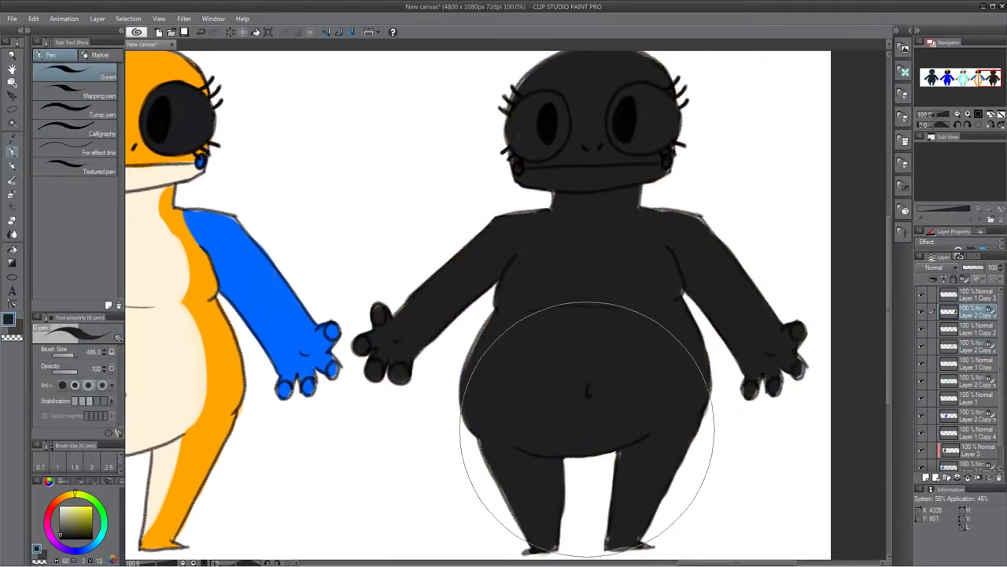
Step: Paint the fifth character's head bright yellow from the crown down to the nostrils with the Mechanical pencil
left_click(72, 494)
left_click(92, 506)
left_click(11, 166)
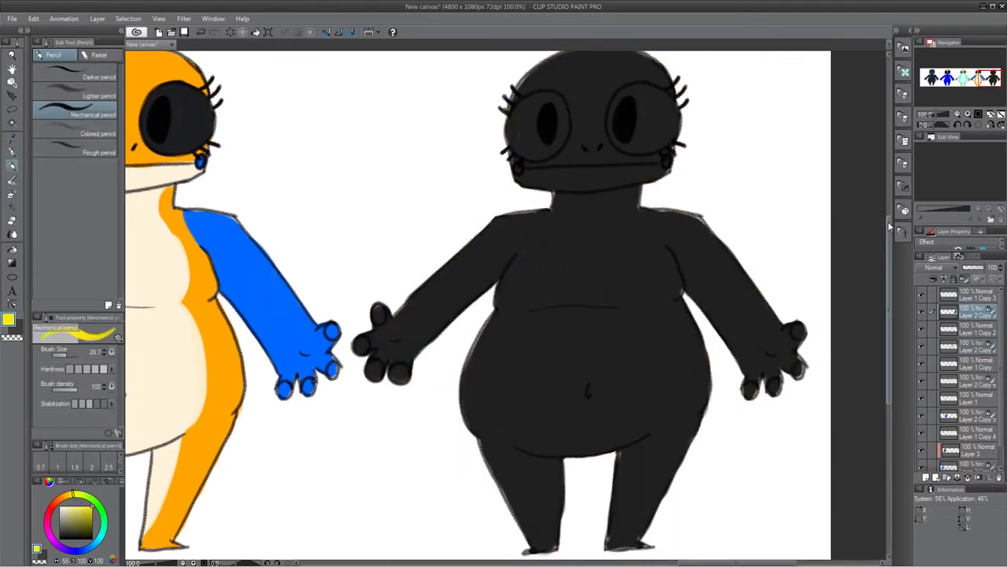
scroll(852, 214, "up", 1)
left_click_drag(573, 164, 615, 160)
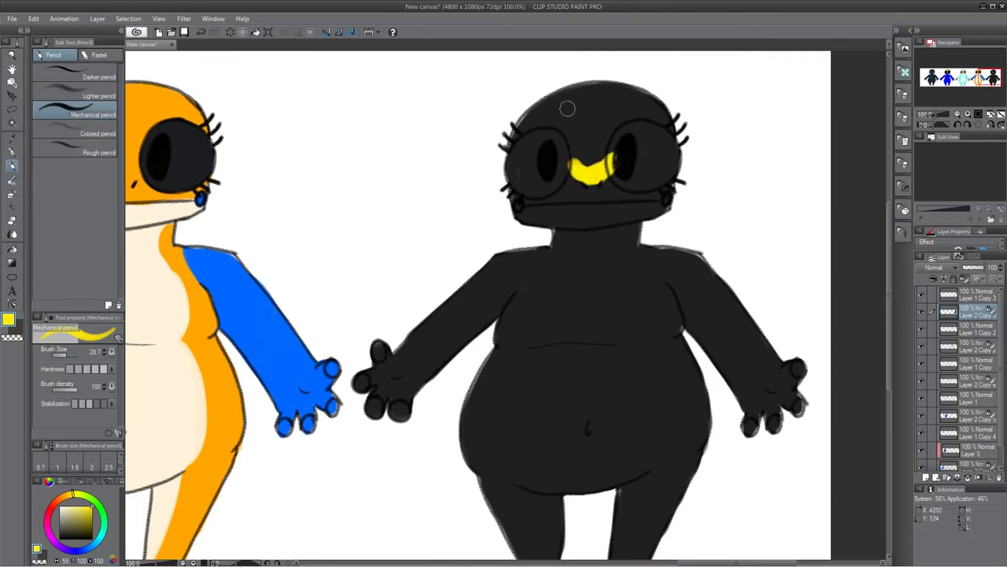
mouse_move(524, 133)
left_mouse_down()
mouse_move(627, 96)
mouse_move(669, 140)
left_mouse_up()
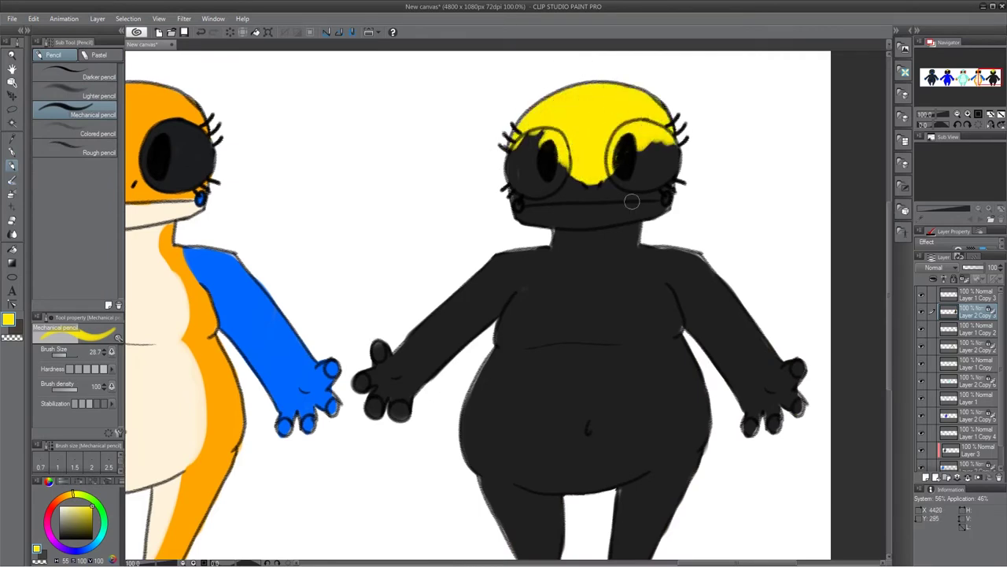
Step: Add near-black markings to the yellow head: an oval between the eyes, a crown patch split by a yellow peak, and a small forehead dot
left_click(632, 202, "alt")
left_click_drag(586, 145, 590, 169)
left_click_drag(543, 97, 649, 93)
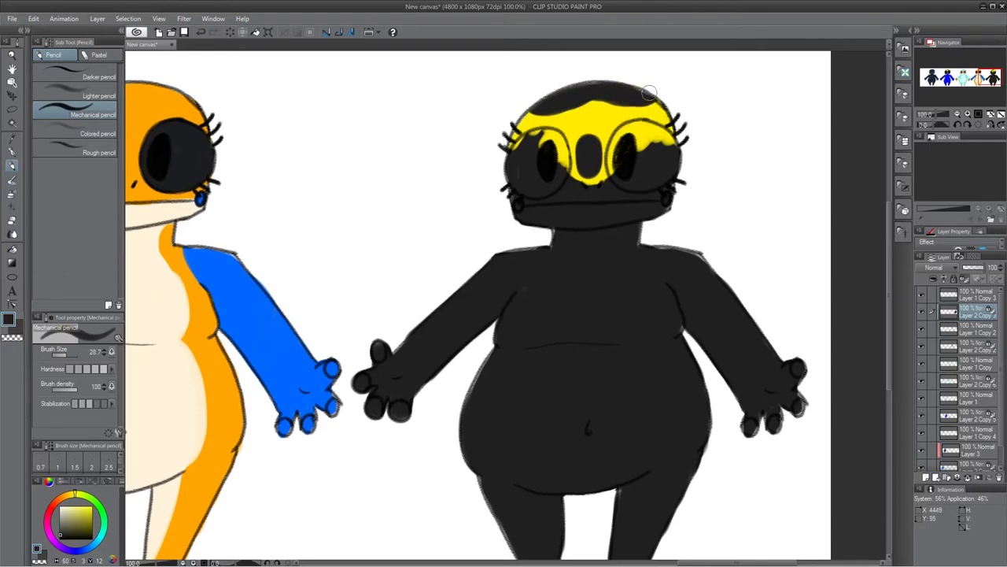
left_click(593, 115, "alt")
mouse_move(589, 108)
left_mouse_down()
mouse_move(607, 89)
mouse_move(600, 80)
mouse_move(617, 94)
left_mouse_up()
left_click(622, 88, "alt")
key("ctrl+z")
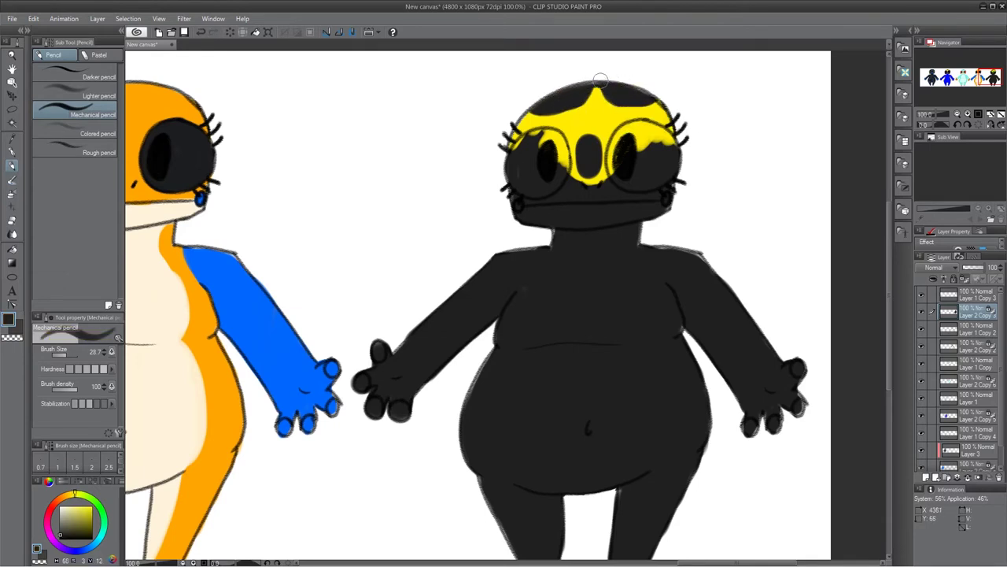
left_click(593, 114)
Step: Repaint both of the fifth character's eyeballs near-black up to their outlines
left_click(613, 122, "alt")
left_click(642, 157, "alt")
mouse_move(639, 144)
left_mouse_down()
mouse_move(618, 160)
mouse_move(617, 138)
mouse_move(676, 148)
left_mouse_up()
mouse_move(562, 166)
left_mouse_down()
mouse_move(553, 136)
mouse_move(520, 134)
left_mouse_up()
Step: Paint yellow across the fifth character's upper chest, shoulders, arms and hands, leaving near-black spots on the chest and patches on the arms
left_click(552, 174, "alt")
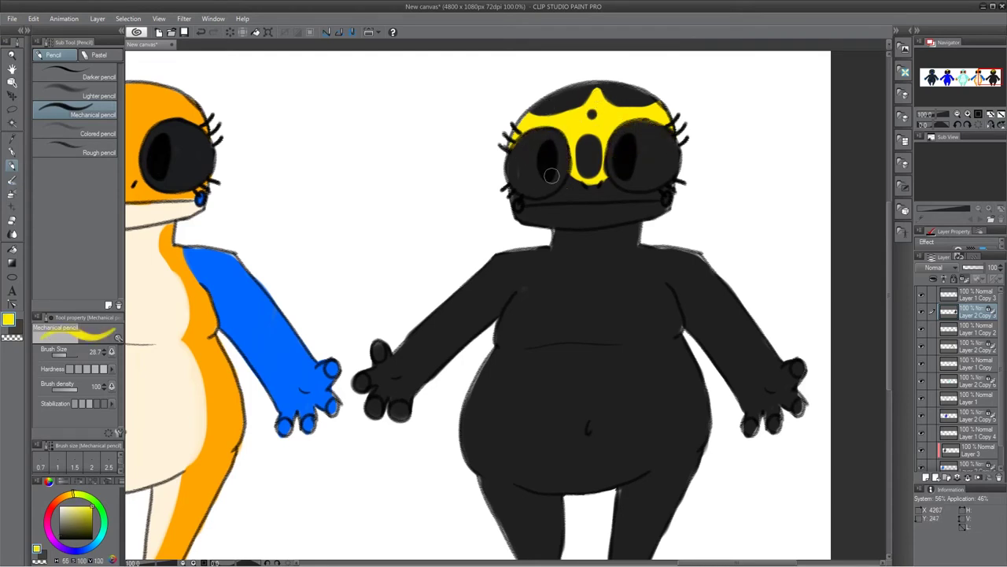
mouse_move(486, 324)
left_mouse_down()
mouse_move(509, 292)
mouse_move(534, 284)
mouse_move(586, 332)
mouse_move(602, 288)
mouse_move(670, 286)
mouse_move(655, 266)
mouse_move(704, 319)
mouse_move(763, 329)
mouse_move(782, 444)
mouse_move(734, 308)
mouse_move(672, 253)
mouse_move(621, 263)
mouse_move(538, 254)
mouse_move(620, 278)
mouse_move(671, 276)
mouse_move(624, 280)
mouse_move(672, 298)
mouse_move(602, 290)
mouse_move(611, 298)
mouse_move(608, 277)
mouse_move(506, 284)
mouse_move(462, 330)
mouse_move(416, 310)
mouse_move(373, 354)
mouse_move(450, 327)
mouse_move(531, 251)
left_mouse_up()
key("x")
mouse_move(586, 293)
left_mouse_down()
mouse_move(591, 325)
mouse_move(606, 275)
mouse_move(515, 260)
mouse_move(478, 283)
left_mouse_up()
mouse_move(664, 254)
left_mouse_down()
mouse_move(759, 296)
mouse_move(732, 309)
mouse_move(679, 251)
mouse_move(719, 284)
mouse_move(746, 397)
left_mouse_up()
left_click_drag(445, 375, 413, 369)
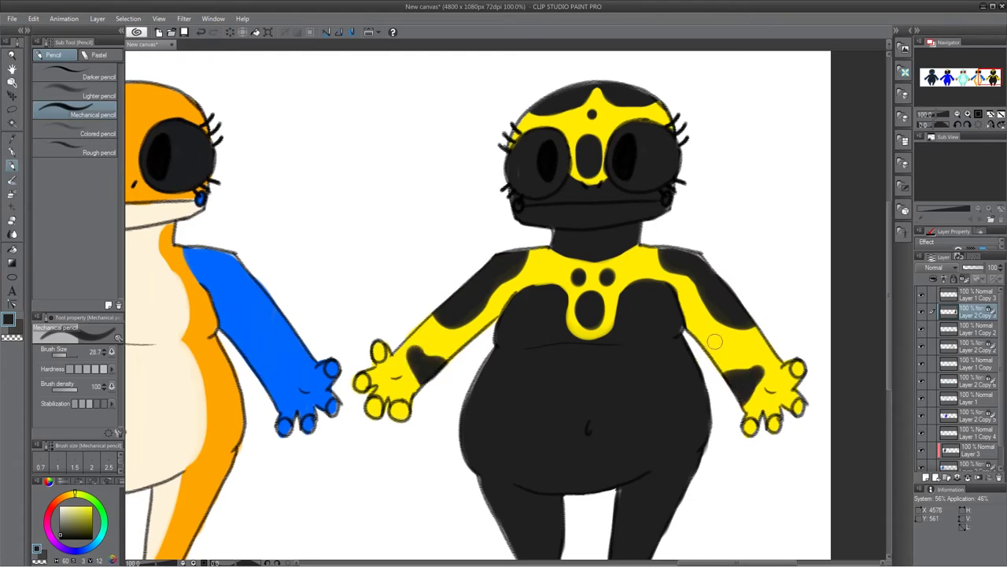
Step: Add a near-black band across each forearm and an oval near-black spot on each shoulder
left_click_drag(708, 340, 757, 346)
mouse_move(486, 329)
left_mouse_down()
mouse_move(441, 343)
mouse_move(479, 330)
mouse_move(415, 337)
left_mouse_up()
left_click_drag(543, 271, 538, 268)
left_click_drag(647, 260, 641, 261)
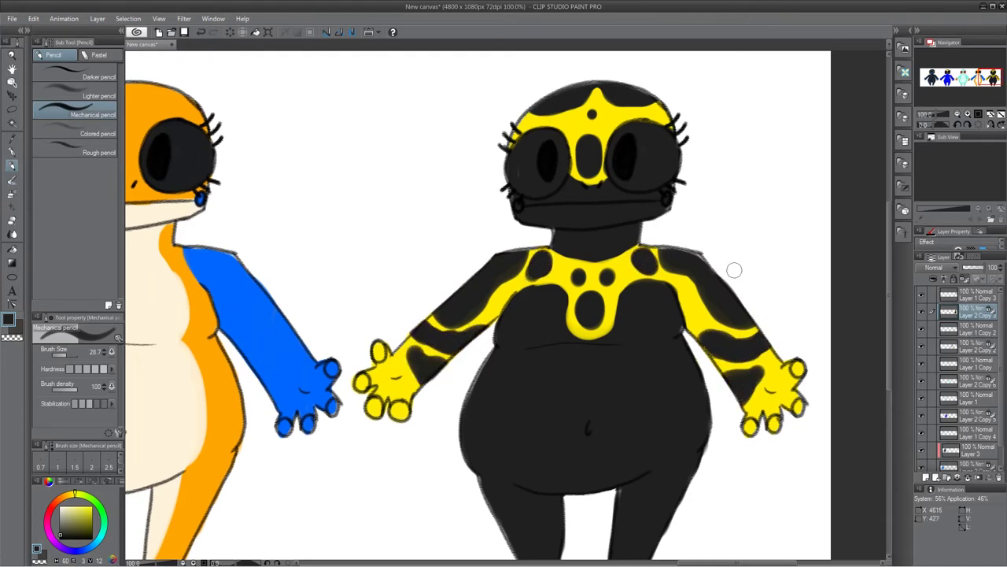
Step: Cover the fifth character's belly with two large yellow areas separated by a curving near-black band
left_click(413, 373, "alt")
scroll(504, 330, "down", 2)
mouse_move(589, 358)
left_mouse_down()
mouse_move(641, 392)
mouse_move(682, 372)
mouse_move(669, 320)
mouse_move(642, 348)
mouse_move(619, 381)
mouse_move(700, 315)
left_mouse_up()
left_click_drag(646, 370, 693, 401)
mouse_move(621, 292)
left_mouse_down()
mouse_move(525, 374)
mouse_move(621, 291)
mouse_move(472, 393)
mouse_move(650, 265)
left_mouse_up()
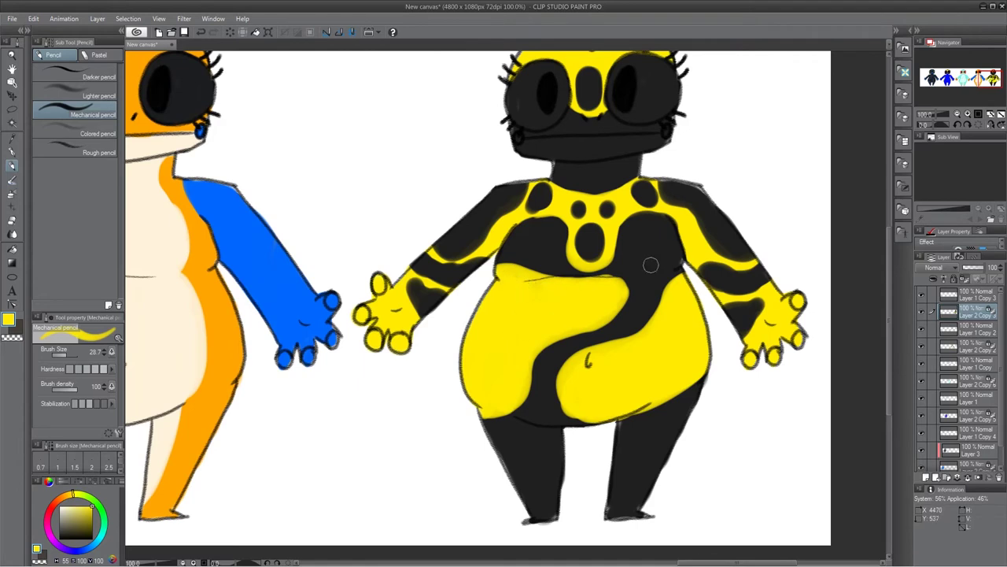
Step: Extend the yellow markings down both of the fifth character's legs
mouse_move(577, 389)
left_mouse_down()
mouse_move(543, 519)
mouse_move(520, 457)
left_mouse_up()
mouse_move(669, 403)
left_mouse_down()
mouse_move(609, 449)
mouse_move(629, 491)
mouse_move(634, 476)
mouse_move(641, 524)
left_mouse_up()
left_click(550, 462)
Step: Paint near-black patches over the yellow belly and legs, leaving only winding yellow lines
left_click(569, 426, "alt")
mouse_move(686, 285)
left_mouse_down()
mouse_move(693, 368)
mouse_move(700, 324)
mouse_move(683, 343)
mouse_move(607, 361)
mouse_move(590, 410)
mouse_move(612, 405)
mouse_move(642, 467)
mouse_move(623, 491)
mouse_move(633, 524)
mouse_move(619, 484)
mouse_move(620, 450)
mouse_move(627, 451)
mouse_move(569, 466)
mouse_move(536, 493)
mouse_move(536, 521)
mouse_move(528, 466)
left_mouse_up()
mouse_move(607, 299)
left_mouse_down()
mouse_move(503, 323)
mouse_move(512, 314)
mouse_move(472, 394)
mouse_move(481, 331)
left_mouse_up()
Step: Paint all the fingertips on both of the fifth character's hands near-black
left_click_drag(796, 297, 799, 307)
left_click_drag(796, 335, 775, 362)
left_click_drag(746, 355, 750, 364)
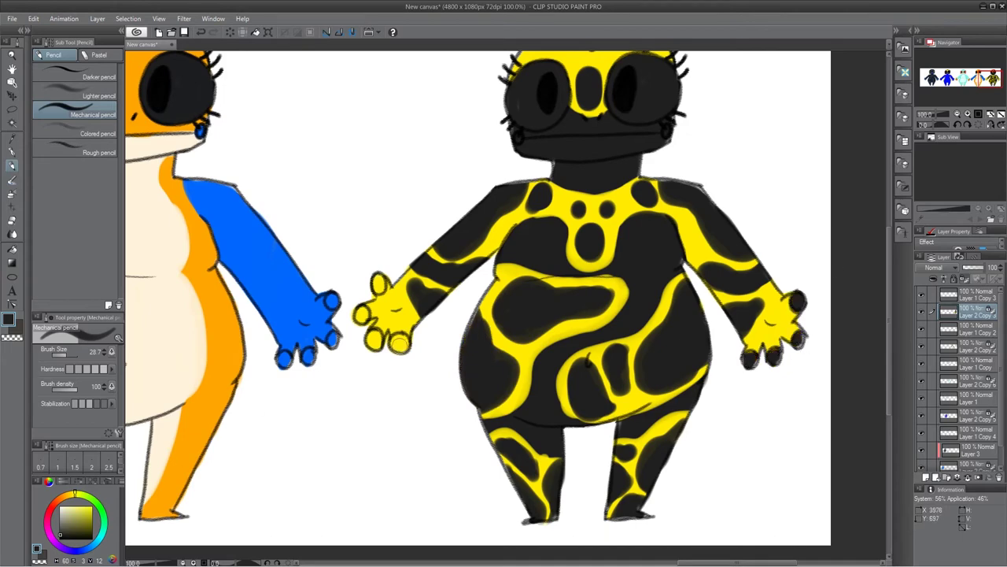
mouse_move(399, 338)
left_mouse_down()
mouse_move(401, 346)
mouse_move(376, 343)
left_mouse_up()
left_click_drag(359, 308, 361, 317)
left_click_drag(378, 277, 381, 285)
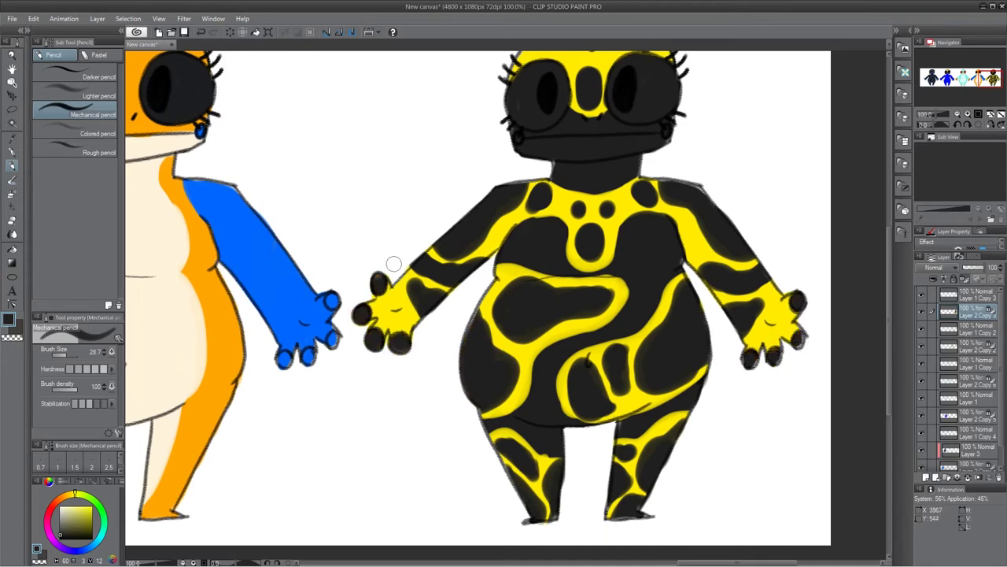
Step: Merge all character line and colour layers above the paper into a single layer
key("ctrl+0")
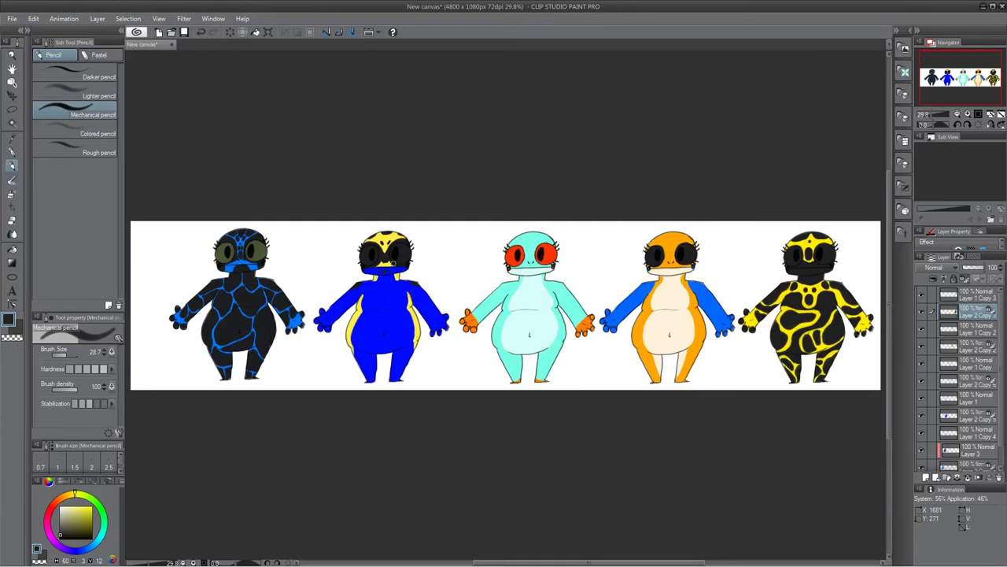
left_click(976, 295)
left_click_drag(1001, 354, 1000, 401)
left_click(976, 443, "shift")
right_click(977, 443)
left_click(945, 391)
left_click(923, 296)
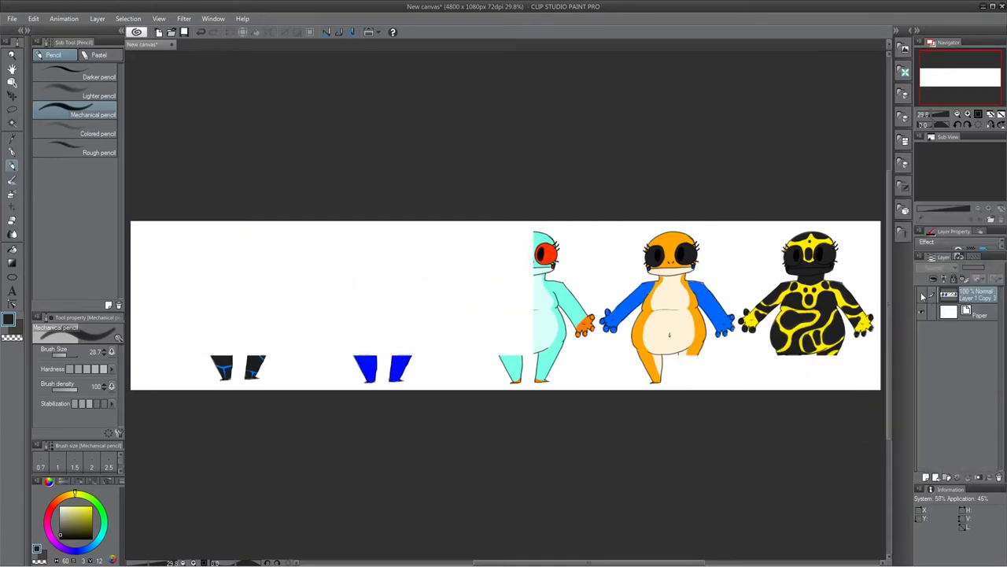
Step: Sign in black beside the turquoise frog's head and lasso-select that frog together with the signature
left_click(967, 114)
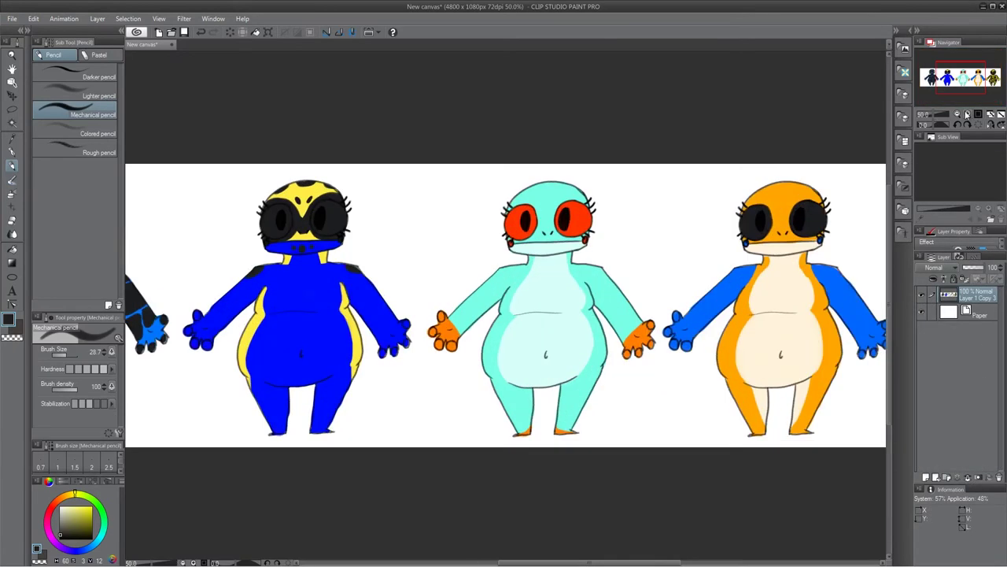
left_click(71, 150)
key("m")
mouse_move(504, 153)
left_mouse_down()
mouse_move(418, 353)
mouse_move(653, 252)
mouse_move(661, 154)
left_mouse_up()
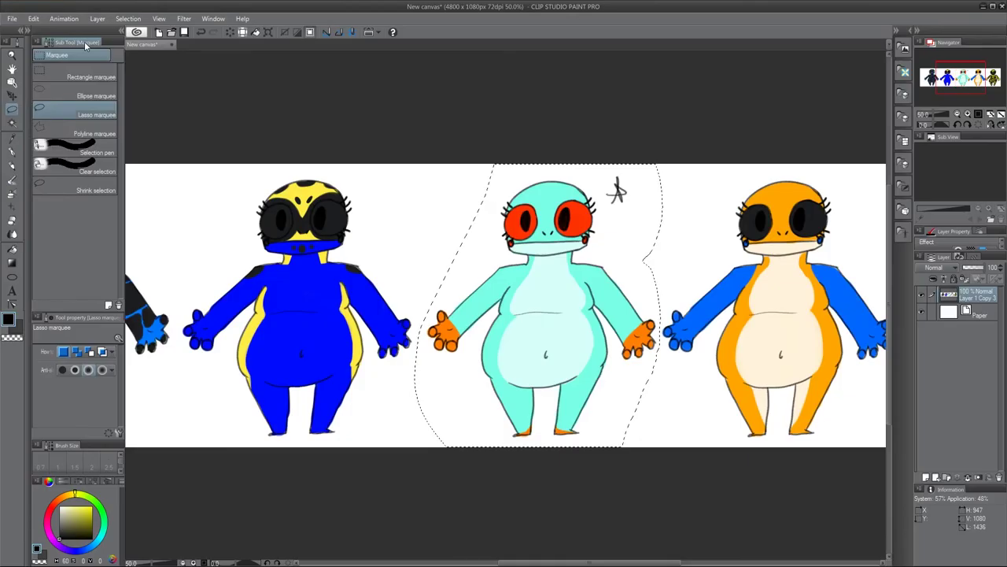
Step: Create a new 1920 x 1080 px canvas and paste the selected turquoise frog with its signature into it
left_click(12, 18)
left_click(31, 42)
left_click(636, 110)
key("ctrl+v")
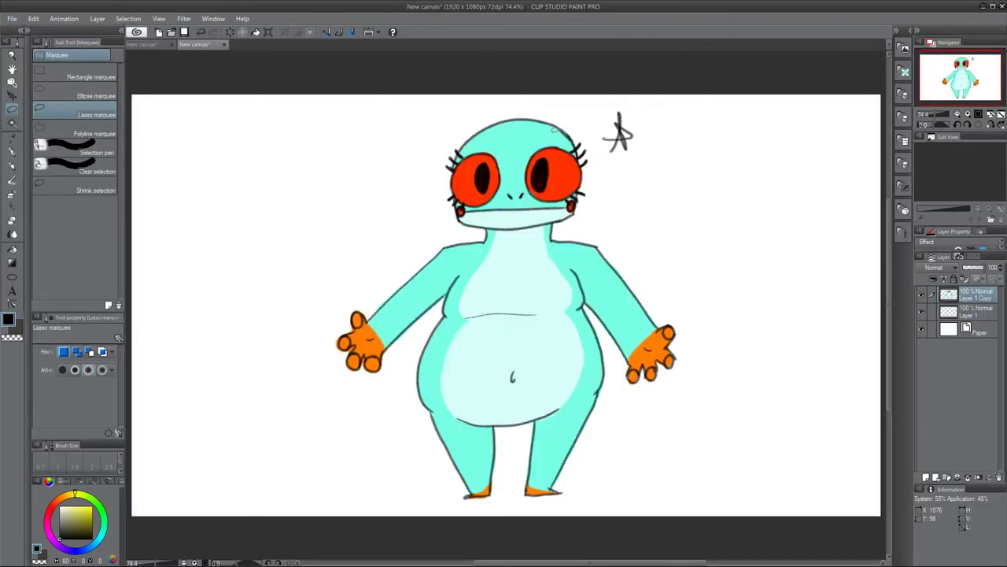
Step: Move the pasted frog to the right side of the canvas and erase the signature beside its head
key("ctrl+t")
left_click_drag(632, 415, 831, 417)
key("Return")
key("e")
left_click_drag(821, 134, 815, 114)
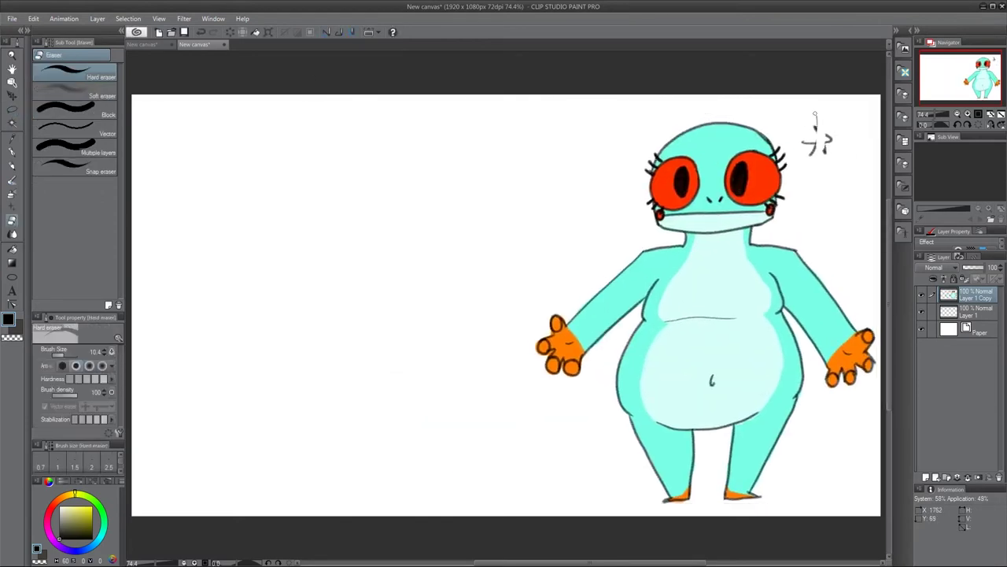
Step: Shift the turquoise frog slightly further so it sits in the canvas's lower-right corner
key("ctrl+t")
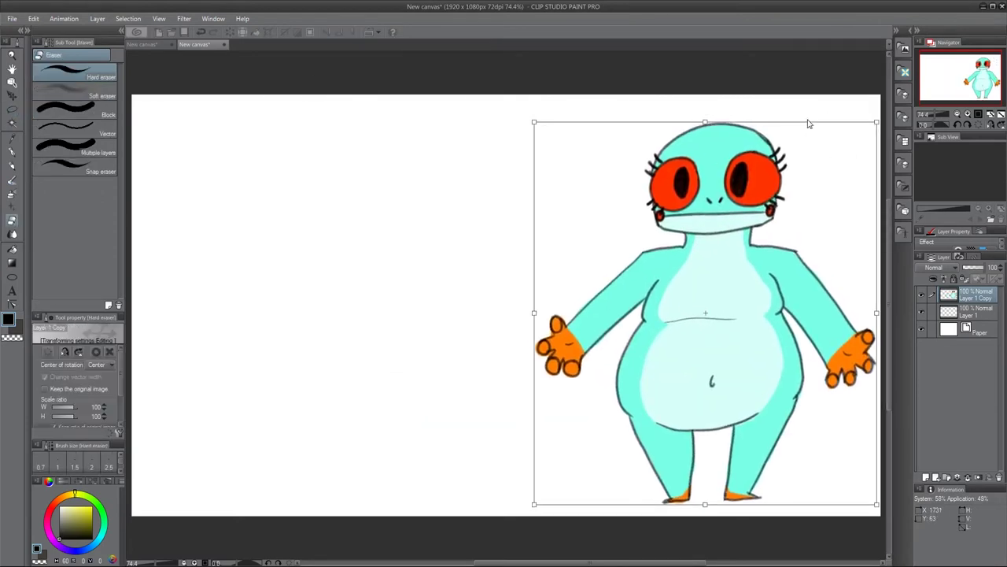
key("Right")
key("Right")
key("Right")
key("Right")
key("Right")
key("Right")
key("Right")
key("Right")
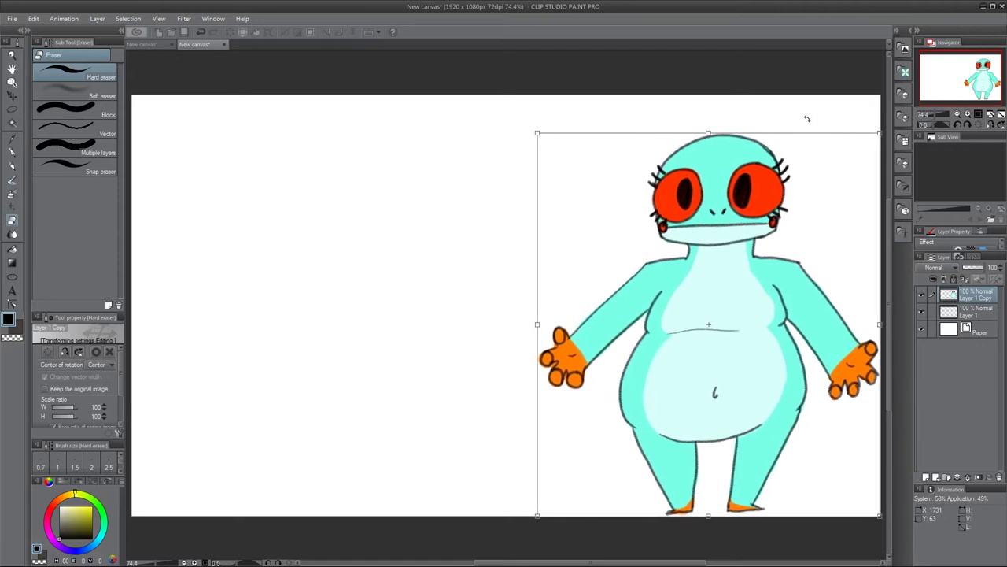
key("Return")
Step: Place the empty layer above the frog's layer and rough out a boxy head with guidelines using the Rough pencil
left_click_drag(976, 313, 976, 289)
left_click(13, 164)
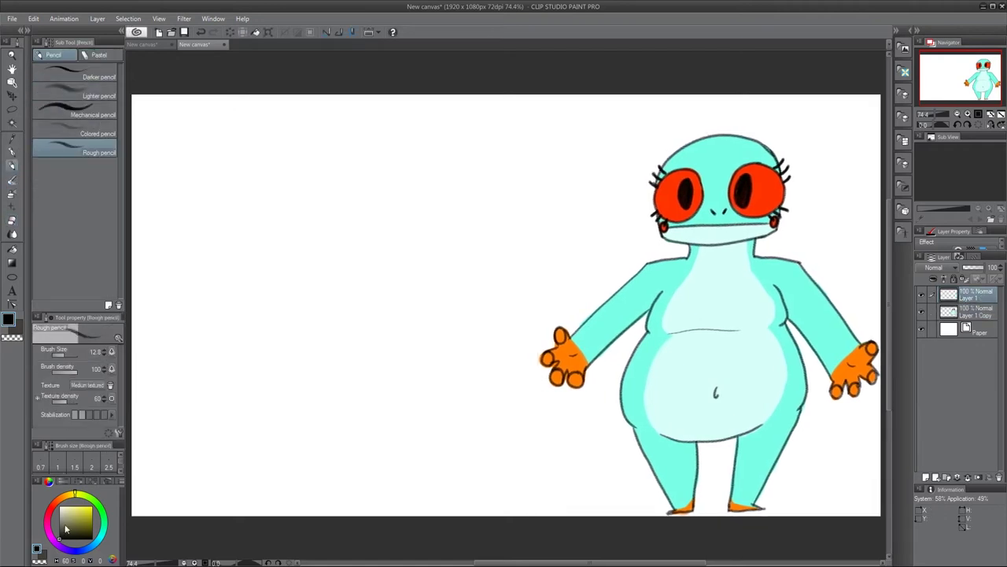
mouse_move(425, 146)
left_mouse_down()
mouse_move(409, 150)
mouse_move(412, 185)
left_mouse_up()
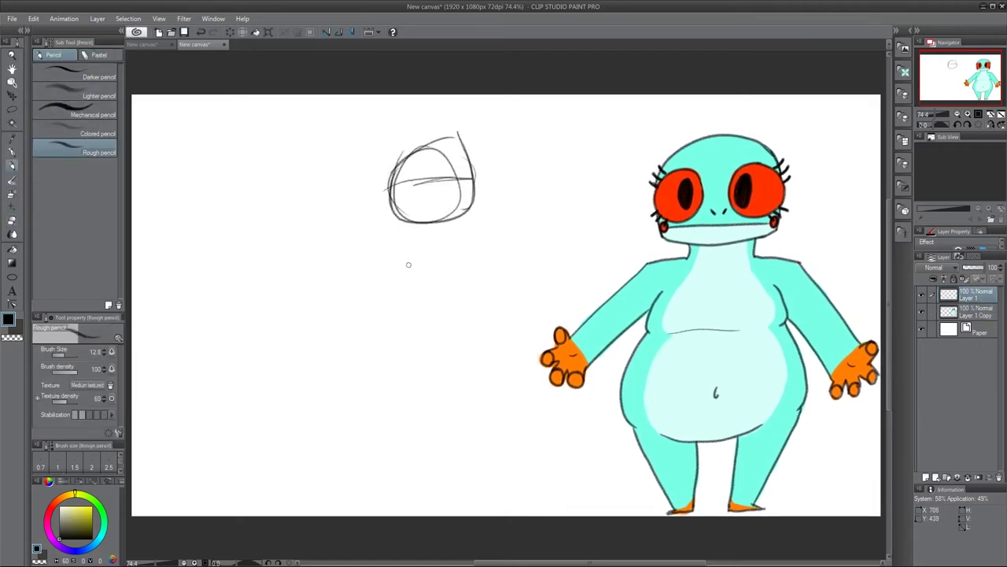
Step: Rough out the torso, one leg stretched out to the side and one kneeling leg below the sketched head
mouse_move(389, 266)
left_mouse_down()
mouse_move(495, 372)
mouse_move(438, 437)
mouse_move(452, 407)
mouse_move(491, 463)
left_mouse_up()
left_click_drag(440, 398, 487, 462)
left_click_drag(515, 464, 402, 452)
left_click_drag(411, 451, 410, 462)
Step: Rough out both bent arms with fists and add a vertical guideline to the face
left_click_drag(486, 266, 539, 321)
left_click_drag(516, 324, 472, 331)
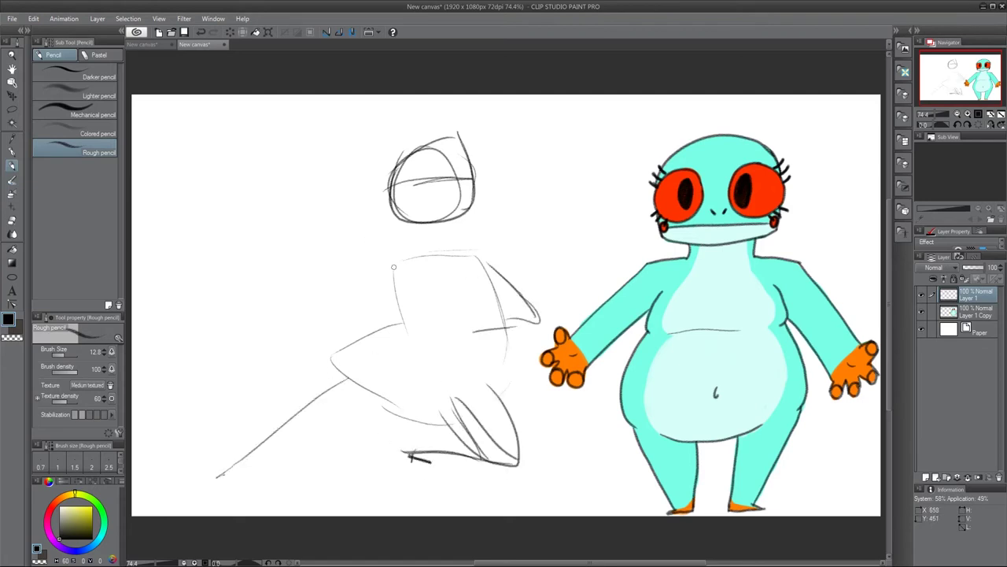
left_click_drag(390, 266, 321, 301)
mouse_move(366, 246)
left_mouse_down()
mouse_move(354, 271)
mouse_move(385, 267)
left_mouse_up()
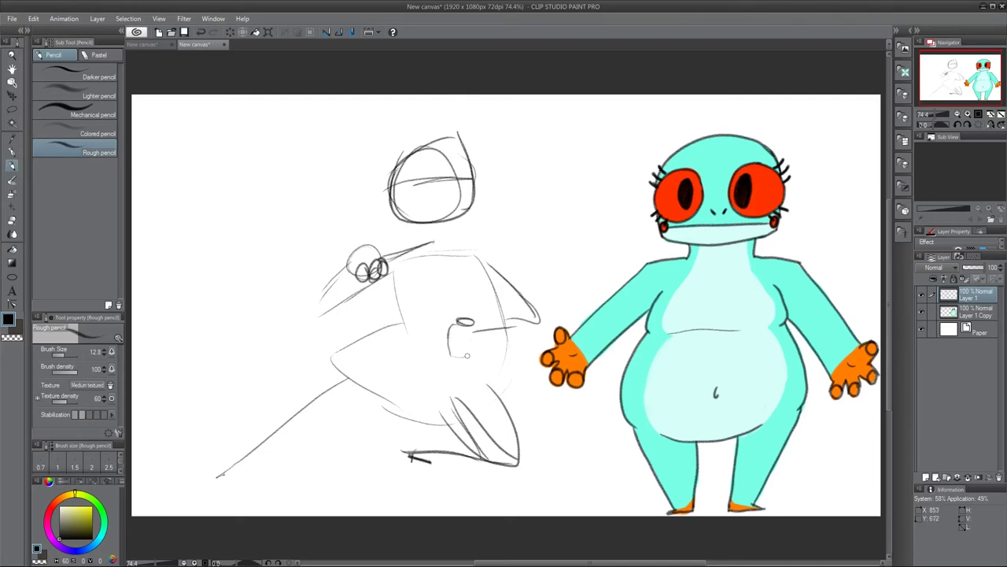
left_click_drag(414, 200, 414, 210)
Step: Lower the rough sketch layer's opacity to 24% and add a new layer above it for clean line art
left_click(968, 268)
left_click(967, 114)
left_click_drag(889, 232, 888, 207)
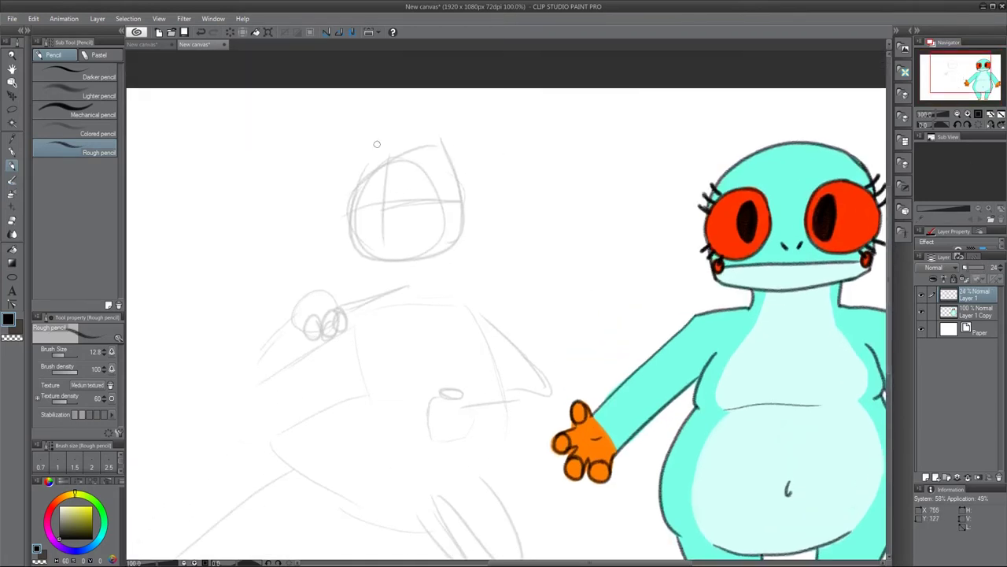
left_click_drag(355, 189, 351, 241)
key("ctrl+shift+n")
Step: Draw the frog's two large round eyes with pupils, nostrils, wide mouth, chin and neck over the rough head
mouse_move(358, 186)
left_mouse_down()
mouse_move(353, 244)
mouse_move(452, 239)
left_mouse_up()
left_click_drag(441, 181, 466, 203)
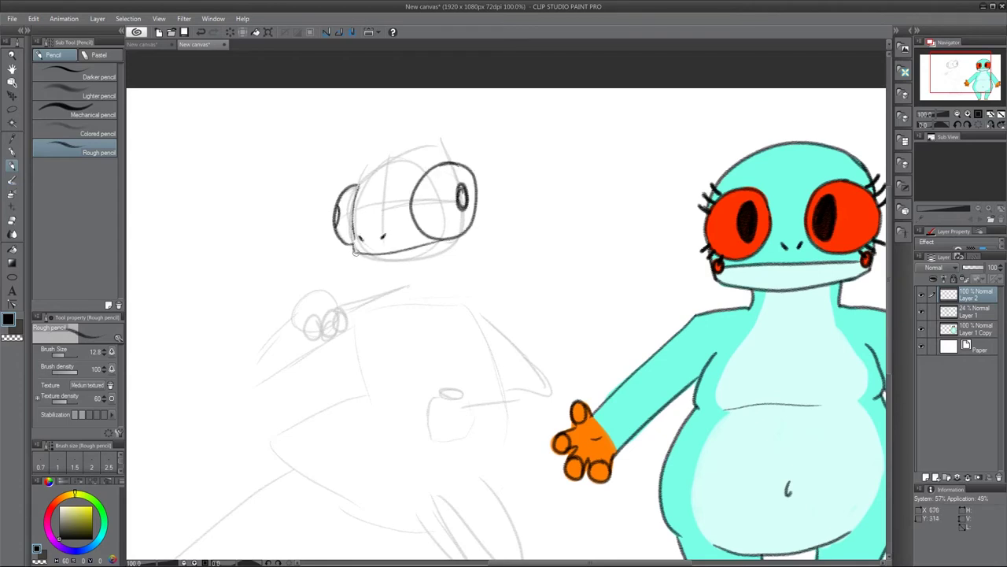
left_click_drag(354, 251, 462, 241)
left_click_drag(390, 280, 358, 280)
Step: Draw the shoulder and bent arm with its fist, plus the outlines of both sides of the torso
mouse_move(460, 253)
left_mouse_down()
mouse_move(532, 307)
mouse_move(574, 381)
mouse_move(451, 363)
mouse_move(429, 384)
left_mouse_up()
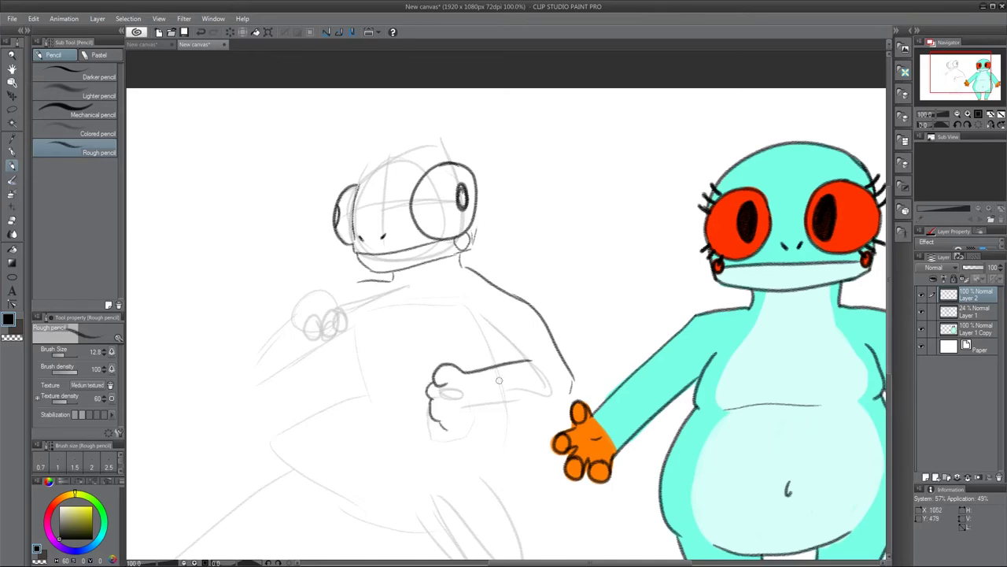
left_click_drag(445, 429, 570, 401)
mouse_move(356, 327)
left_mouse_down()
mouse_move(378, 397)
mouse_move(250, 449)
left_mouse_up()
left_click_drag(519, 415, 496, 513)
scroll(877, 353, "down", 3)
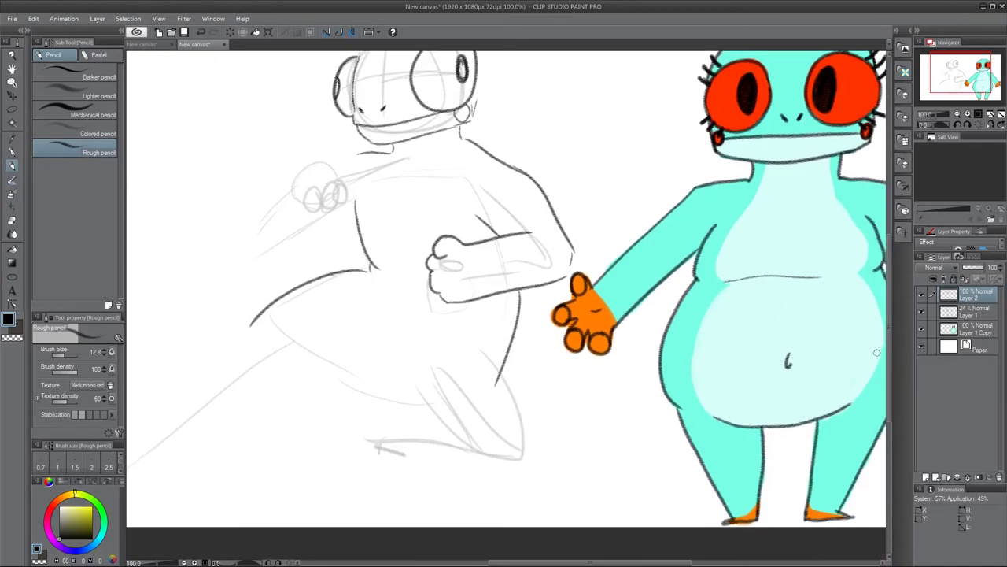
Step: Draw the outlines of the outstretched leg and the kneeling leg over the rough sketch
mouse_move(367, 276)
left_mouse_down()
mouse_move(226, 359)
mouse_move(395, 358)
mouse_move(272, 472)
left_mouse_up()
left_click_drag(307, 468, 488, 398)
left_click_drag(572, 399, 633, 442)
mouse_move(694, 291)
left_mouse_down()
mouse_move(723, 472)
mouse_move(553, 464)
left_mouse_up()
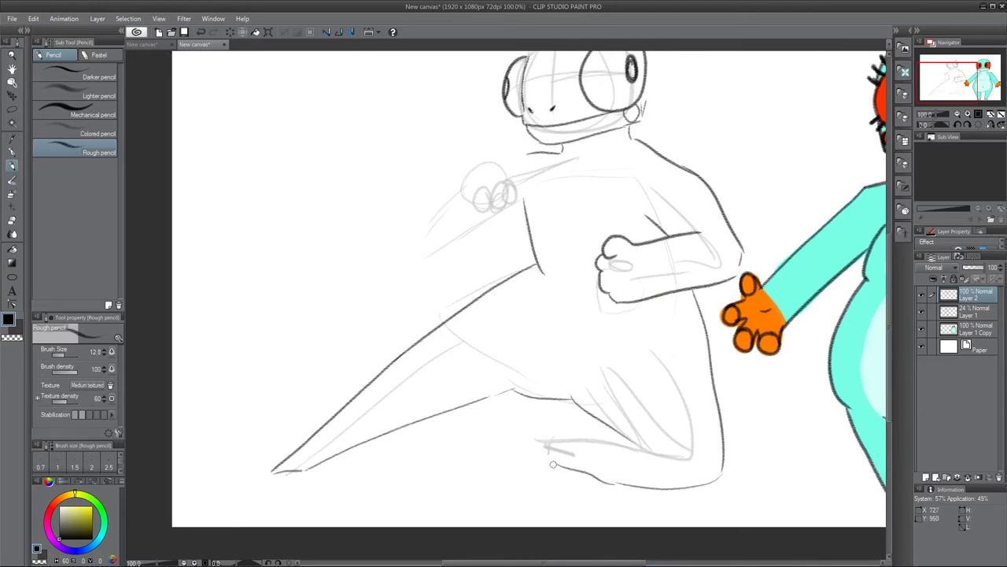
Step: Draw the raised fist in front of the shoulder and the outline of its bent arm
scroll(653, 443, "up", 3)
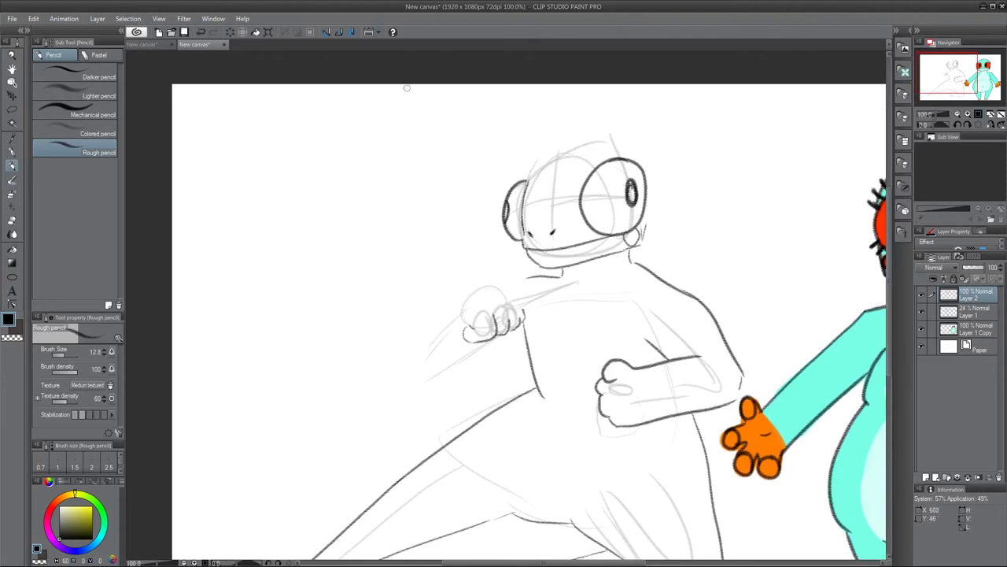
left_click_drag(514, 283, 520, 321)
mouse_move(516, 282)
left_mouse_down()
mouse_move(404, 366)
mouse_move(459, 408)
left_mouse_up()
left_click_drag(459, 409, 533, 363)
left_click(12, 221)
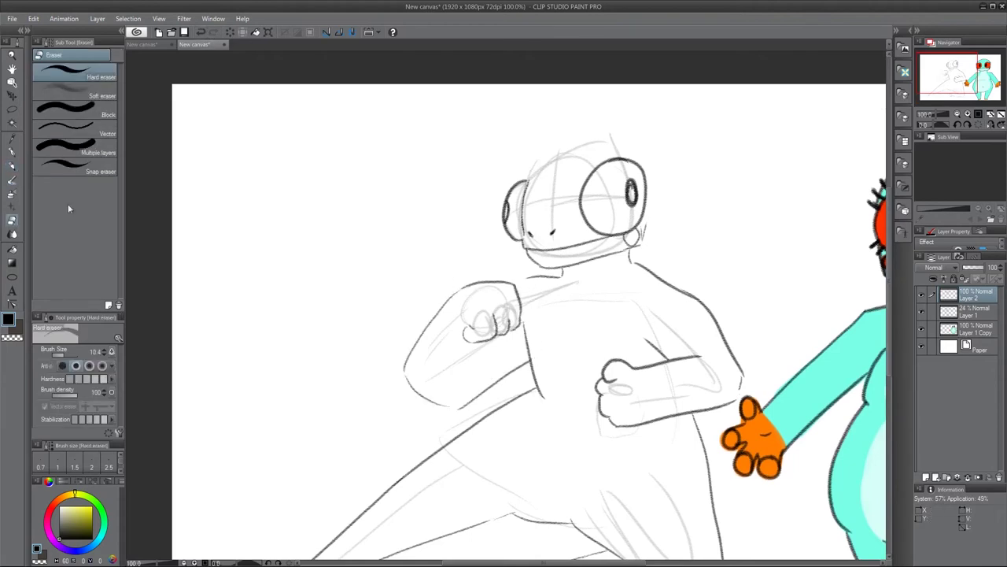
left_click(12, 166)
Step: Add eyelashes to both eyes and draw a wide-brimmed witch hat with a bent pointed crown on the head
left_click_drag(528, 278, 515, 285)
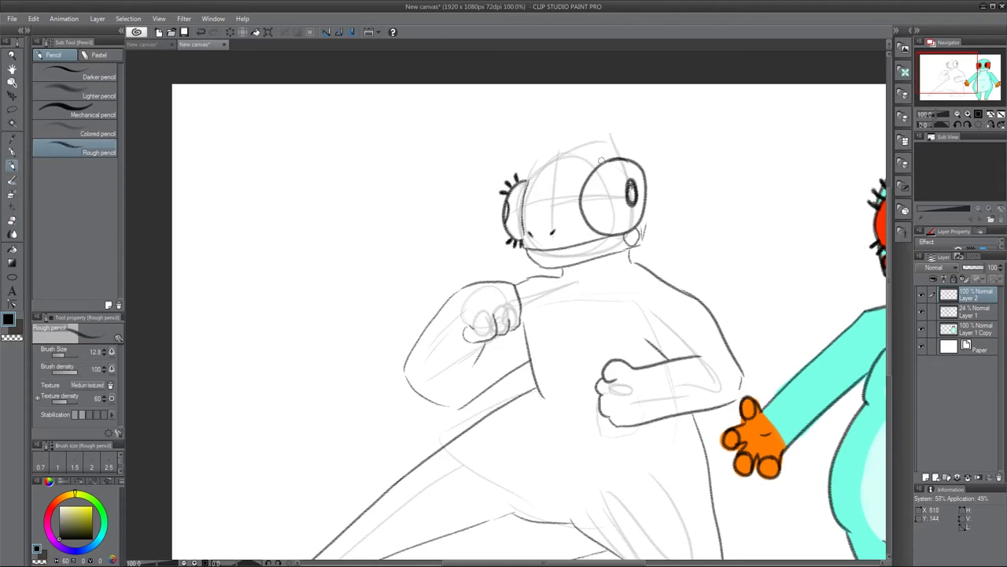
mouse_move(541, 149)
left_mouse_down()
mouse_move(472, 211)
mouse_move(655, 218)
left_mouse_up()
left_click_drag(525, 182, 600, 165)
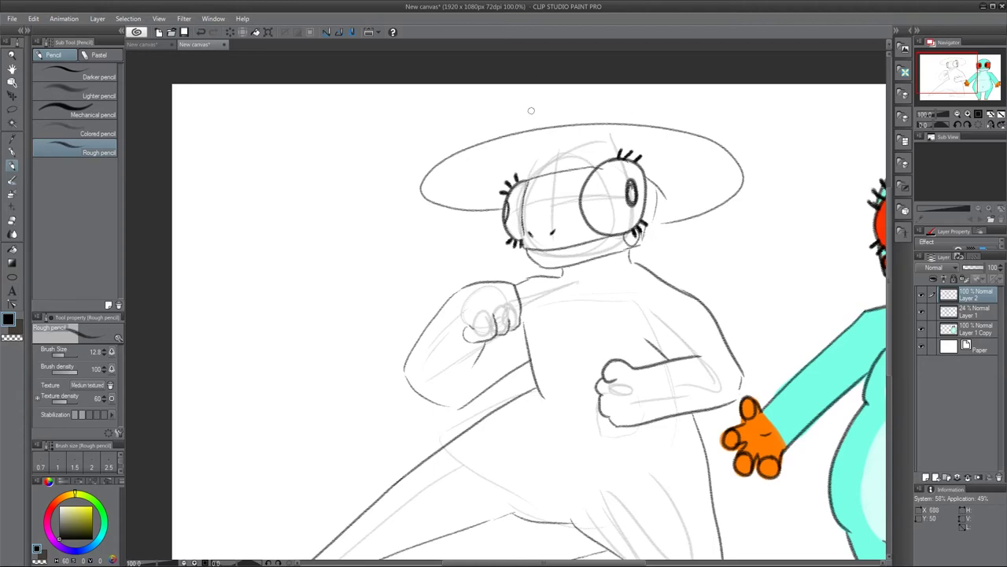
mouse_move(516, 128)
left_mouse_down()
mouse_move(728, 101)
mouse_move(555, 103)
left_mouse_up()
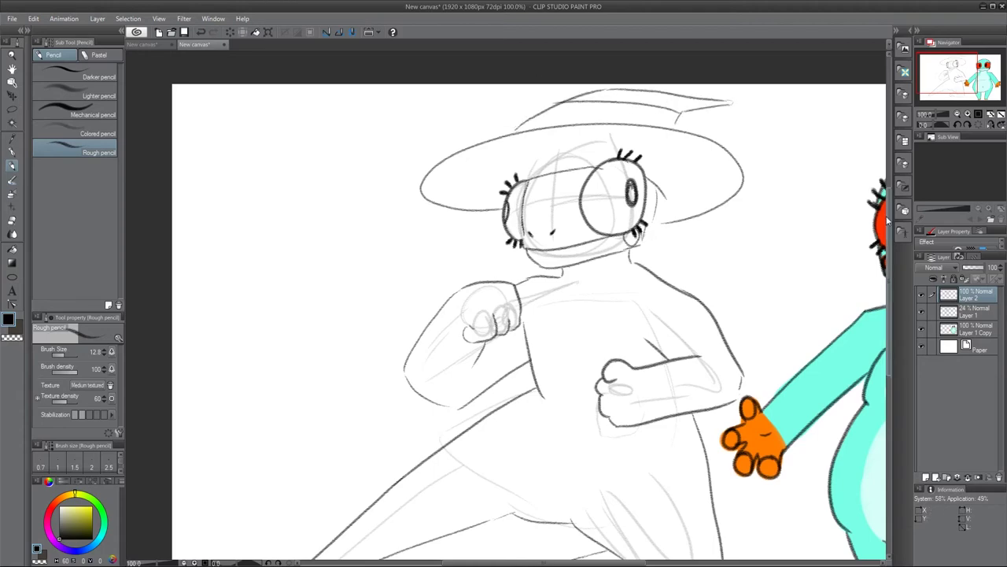
Step: Draw a pointed wand in the raised fist and a spiky ball-tipped collar around the neck
left_click_drag(889, 217, 888, 247)
left_click_drag(520, 212, 571, 203)
left_click_drag(521, 224, 591, 204)
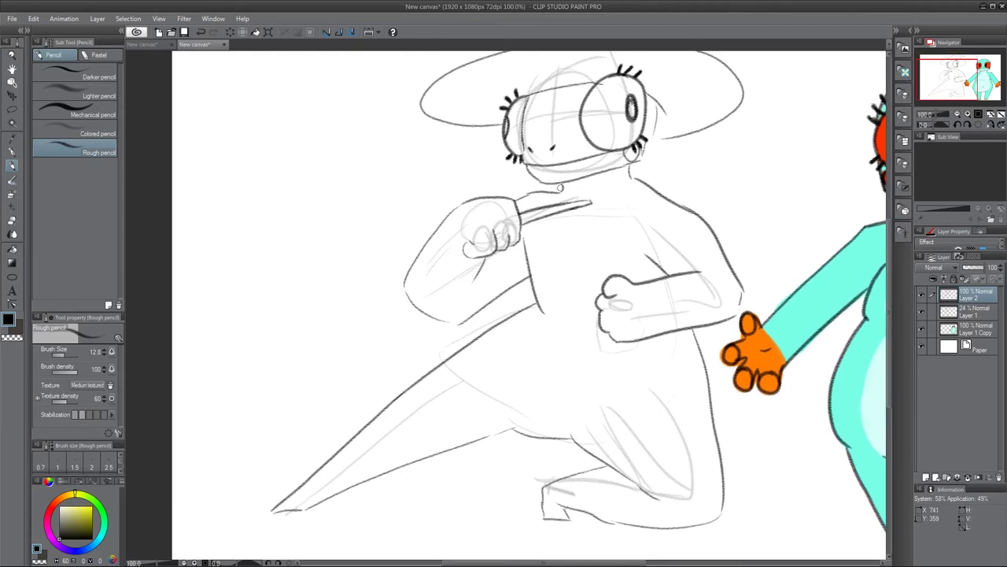
left_click(959, 115)
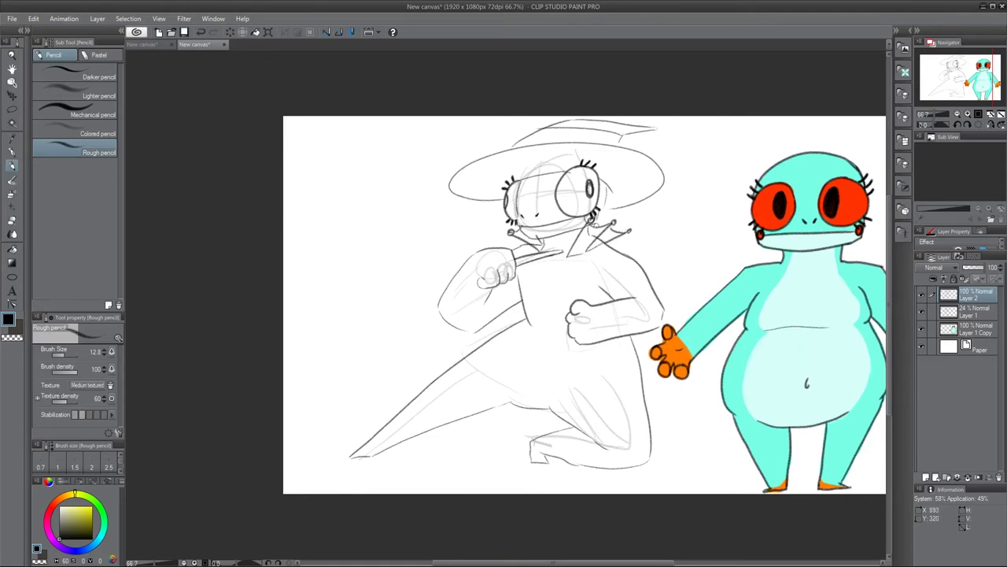
Step: Draw a round medallion on the chest and a cape edge running from it to a ball tip near the knee
left_click_drag(546, 288, 544, 289)
left_click_drag(548, 324, 601, 432)
key("ctrl+z")
left_click_drag(602, 431, 603, 432)
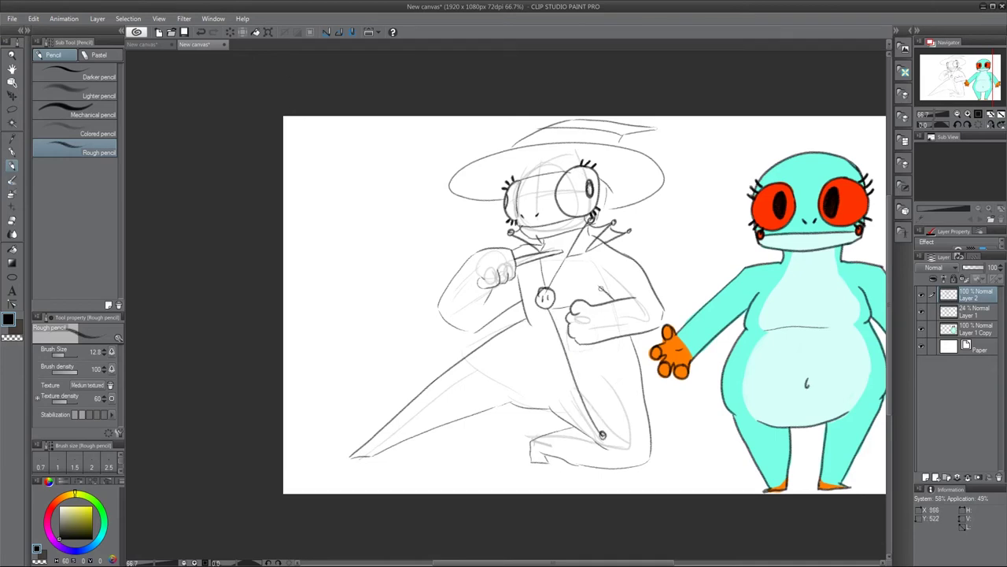
Step: Complete the cape with scalloped edges and ball tips on both sides, and add the belly line and a wrist cuff
left_click_drag(538, 312, 458, 381)
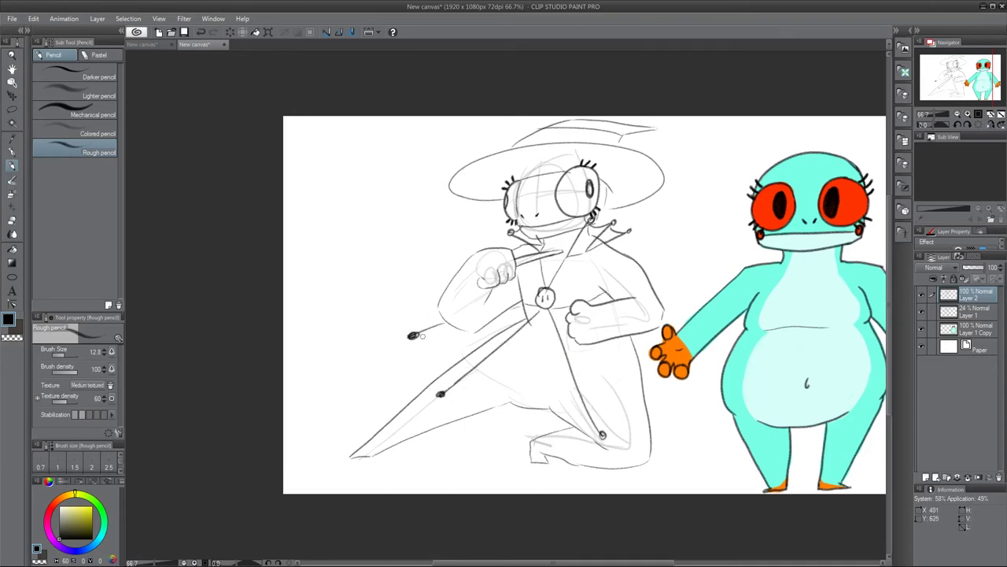
left_click_drag(660, 331, 669, 391)
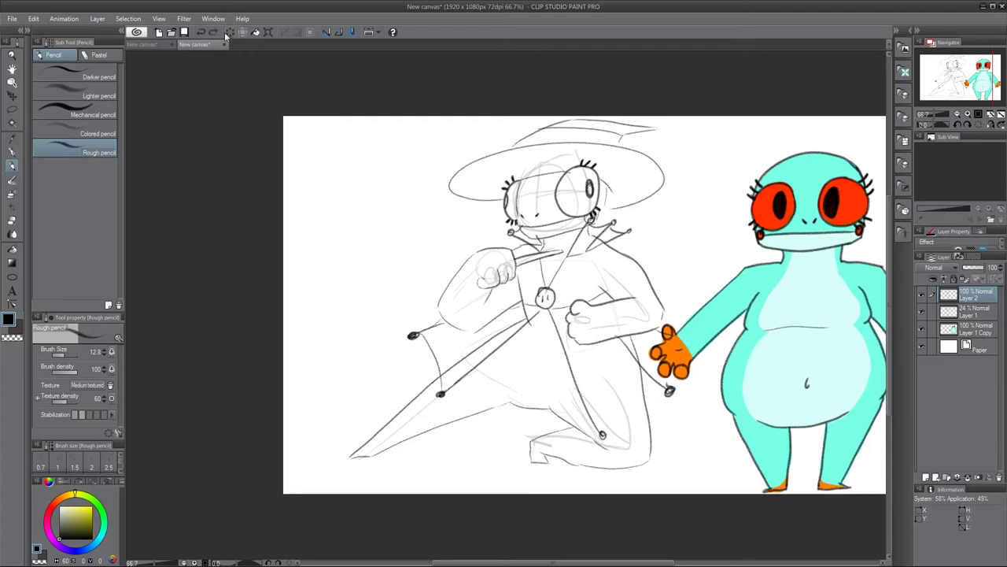
left_click_drag(659, 325, 702, 330)
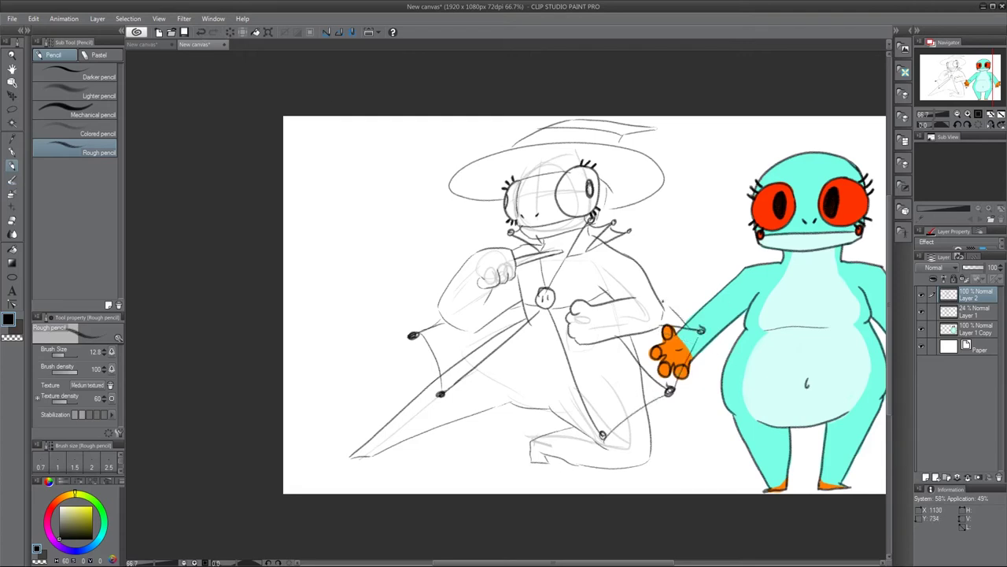
left_click_drag(486, 364, 581, 408)
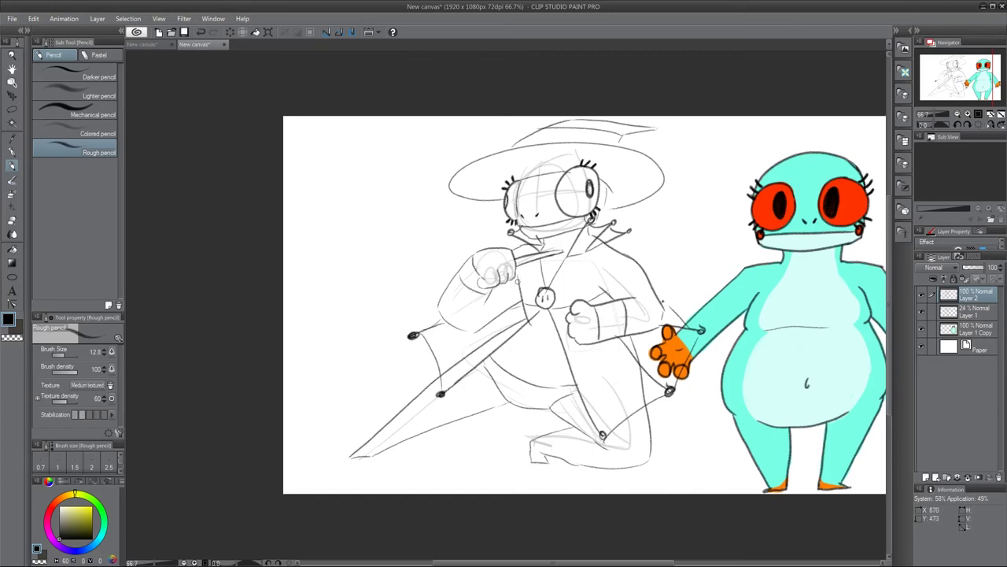
Step: Delete the faded rough sketch layer and return to the line art layer
double_click(922, 294)
left_click(976, 312)
left_click(976, 295)
left_click(979, 314)
left_click(999, 477)
left_click(975, 295)
Step: Erase the leg, hip and body lines that overlap the cape and collar with the Hard eraser
key("ctrl+plus")
left_click(11, 221)
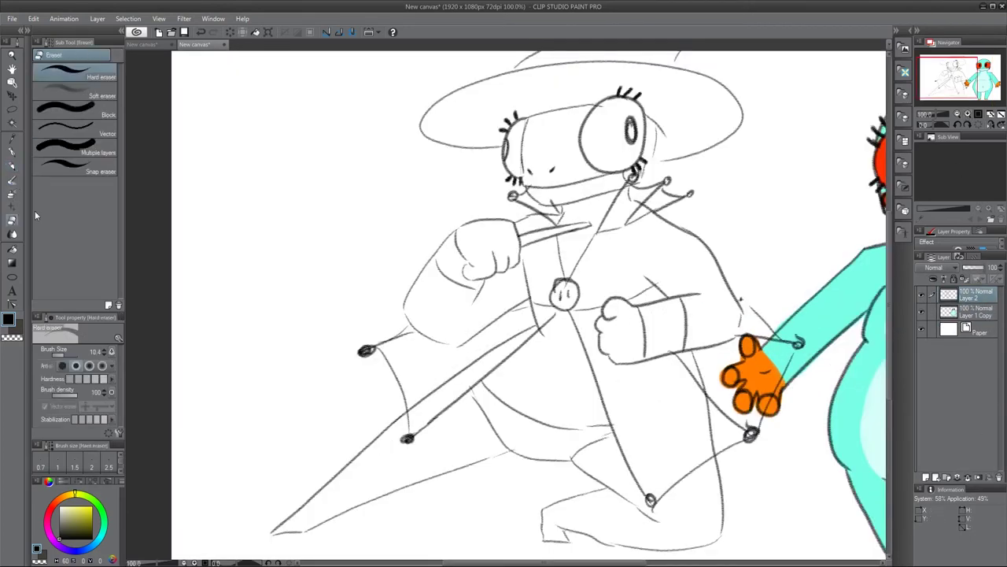
left_click_drag(478, 358, 410, 408)
left_click_drag(706, 398, 710, 440)
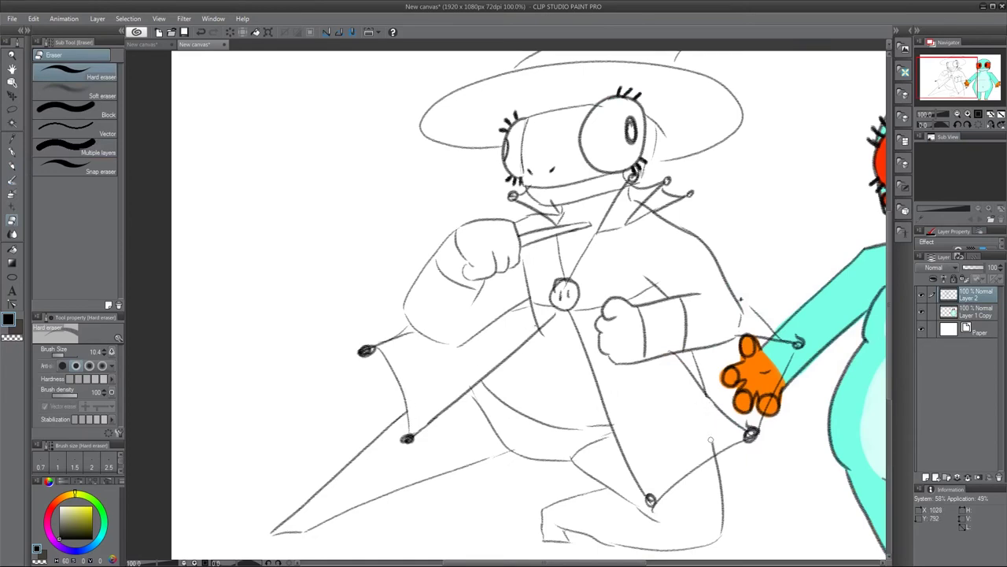
left_click_drag(707, 388, 694, 356)
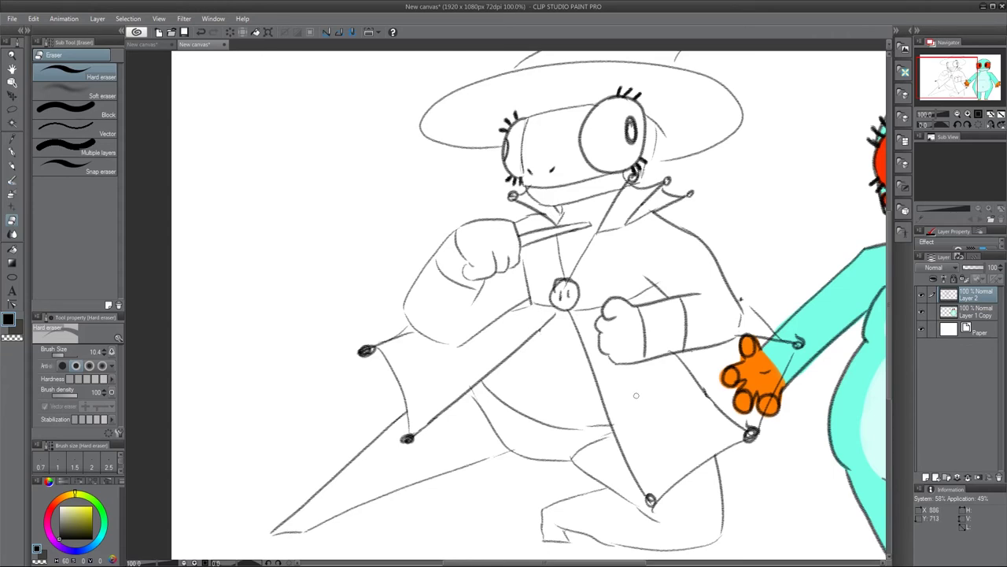
Step: Undo the latest erasures on the cape tip that overlaps the turquoise frog's arm
left_click(957, 114)
left_click(968, 114)
mouse_move(642, 562)
left_mouse_down()
mouse_move(679, 546)
mouse_move(662, 546)
left_mouse_up()
left_click(922, 294)
left_click(921, 294)
key("ctrl+z")
key("ctrl+z")
key("ctrl+z")
key("ctrl+z")
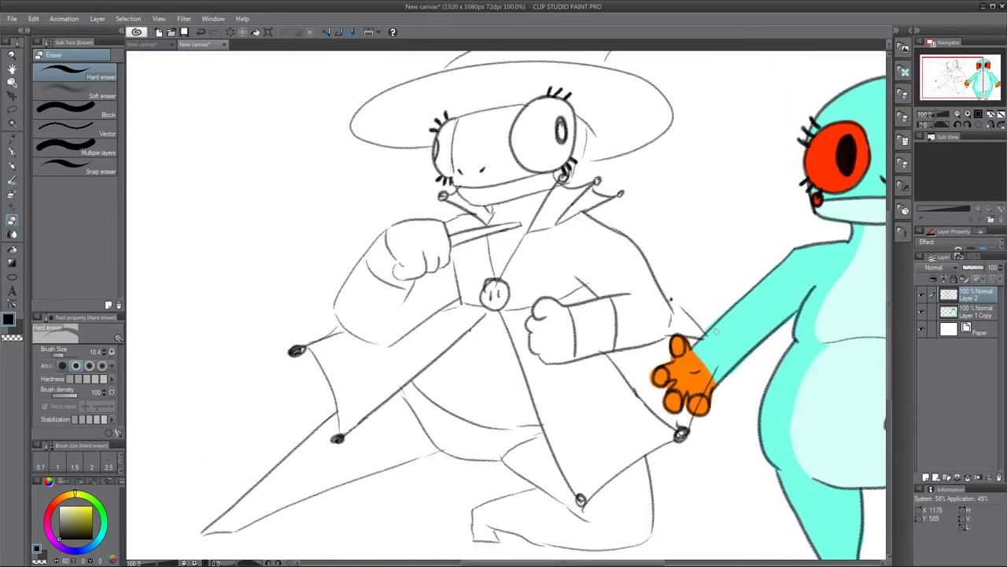
Step: Sample turquoise from the reference frog and add a colour layer beneath the line art for the Mechanical pencil
left_click(803, 260, "alt")
left_click(974, 312)
left_click(926, 477)
left_click(13, 166)
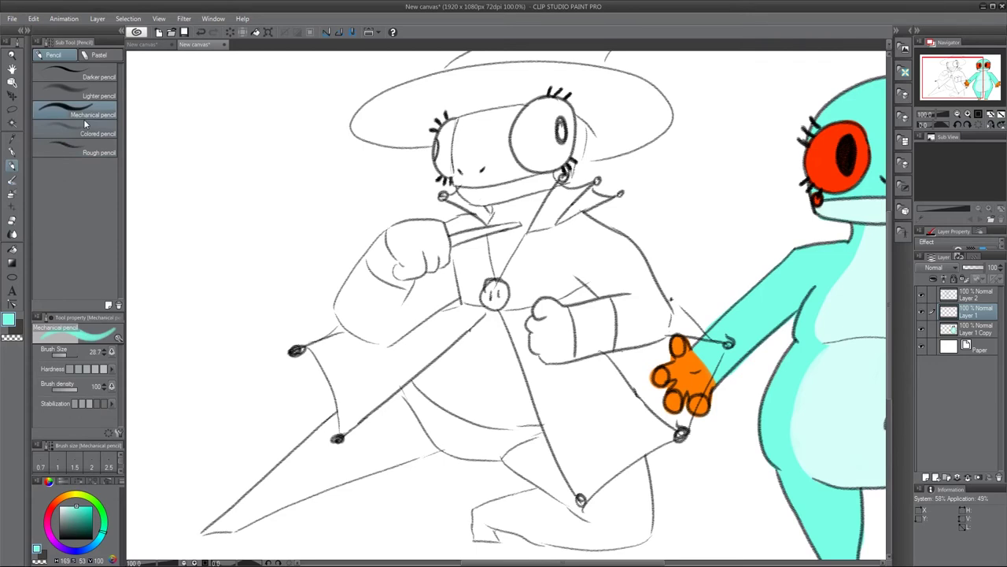
Step: Paint turquoise along the outstretched leg, the inner thigh and the kneeling frog's foot
mouse_move(284, 476)
left_mouse_down()
mouse_move(375, 410)
mouse_move(224, 527)
left_mouse_up()
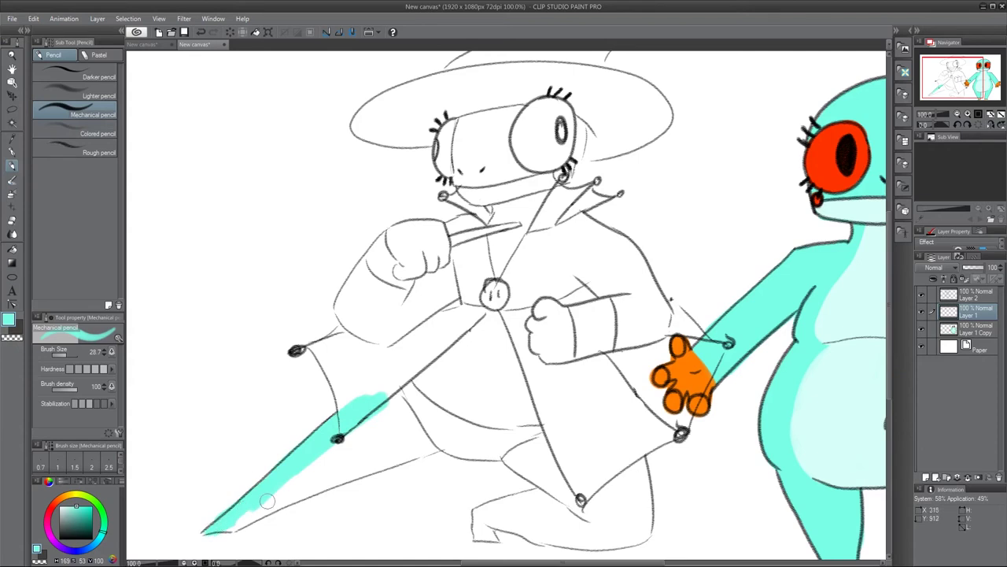
mouse_move(266, 501)
left_mouse_down()
mouse_move(425, 442)
mouse_move(504, 444)
mouse_move(572, 501)
left_mouse_up()
left_click_drag(479, 514, 547, 495)
mouse_move(480, 520)
left_mouse_down()
mouse_move(480, 535)
mouse_move(490, 536)
left_mouse_up()
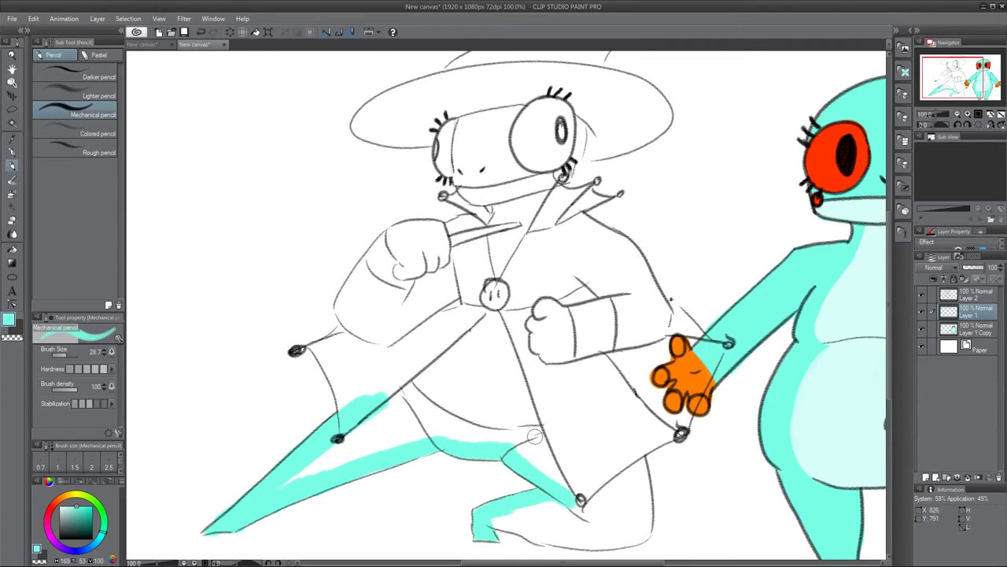
Step: Hide the reference frog's layer and fill the rest of the legs, body, arms, cape, collar and head with turquoise
mouse_move(497, 521)
left_mouse_down()
mouse_move(617, 536)
mouse_move(639, 494)
mouse_move(629, 527)
mouse_move(573, 510)
mouse_move(514, 509)
mouse_move(539, 443)
mouse_move(497, 426)
mouse_move(454, 358)
mouse_move(410, 375)
mouse_move(414, 407)
mouse_move(467, 442)
mouse_move(513, 210)
mouse_move(498, 217)
mouse_move(520, 223)
mouse_move(560, 134)
mouse_move(575, 154)
mouse_move(500, 196)
mouse_move(479, 93)
mouse_move(472, 192)
mouse_move(454, 168)
mouse_move(464, 193)
mouse_move(452, 226)
mouse_move(481, 211)
mouse_move(388, 238)
mouse_move(347, 293)
mouse_move(341, 326)
mouse_move(312, 346)
mouse_move(347, 421)
mouse_move(363, 299)
mouse_move(396, 331)
mouse_move(404, 369)
mouse_move(403, 325)
mouse_move(426, 232)
left_mouse_up()
key("ctrl+z")
mouse_move(596, 266)
left_mouse_down()
mouse_move(552, 284)
mouse_move(519, 347)
left_mouse_up()
left_click(921, 329)
mouse_move(717, 349)
left_mouse_down()
mouse_move(681, 427)
mouse_move(574, 425)
mouse_move(543, 228)
mouse_move(610, 243)
mouse_move(665, 314)
mouse_move(682, 382)
mouse_move(611, 315)
left_mouse_up()
mouse_move(594, 200)
left_mouse_down()
mouse_move(606, 199)
mouse_move(573, 189)
left_mouse_up()
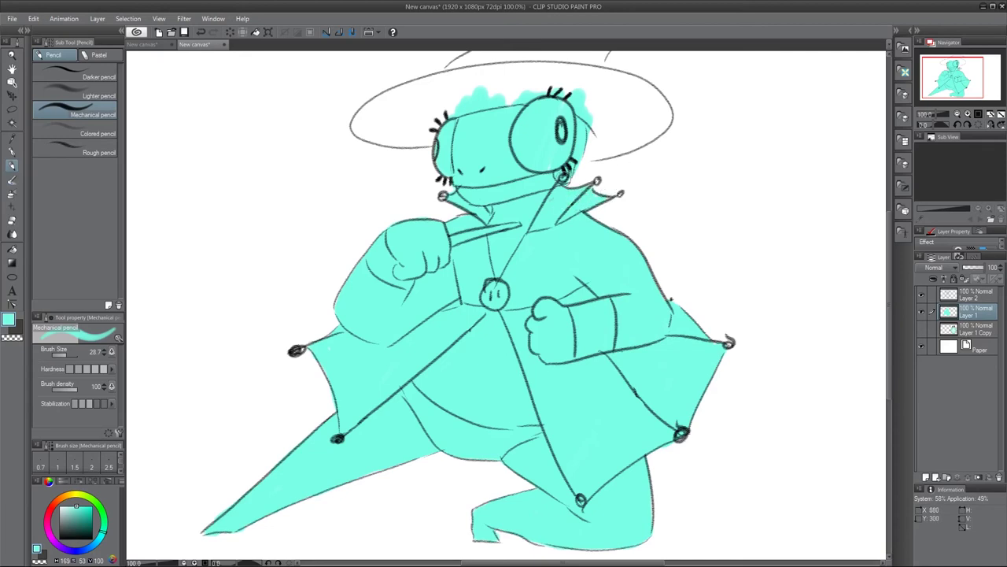
Step: Fill the witch hat's brim and pointed crown with turquoise
left_click_drag(889, 303, 889, 262)
mouse_move(539, 207)
left_mouse_down()
mouse_move(621, 191)
mouse_move(656, 211)
mouse_move(624, 253)
mouse_move(559, 189)
mouse_move(362, 232)
mouse_move(432, 251)
mouse_move(571, 146)
mouse_move(646, 149)
mouse_move(504, 159)
left_mouse_up()
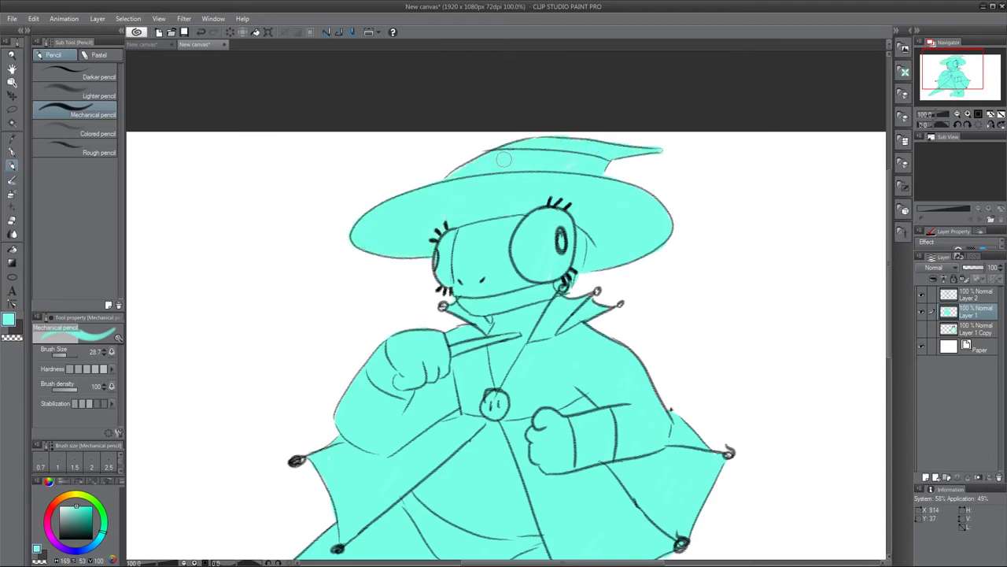
Step: Show the reference frog again and fill the kneeling frog's lower jaw, throat and belly with its pale mint belly colour
scroll(510, 321, "down", 5)
scroll(510, 321, "up", 3)
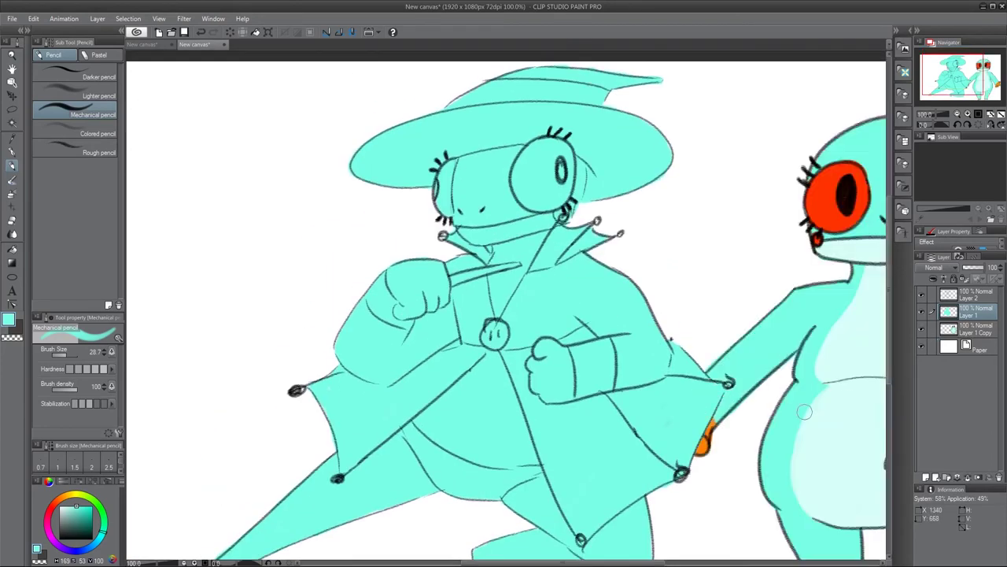
left_click(708, 444, "alt")
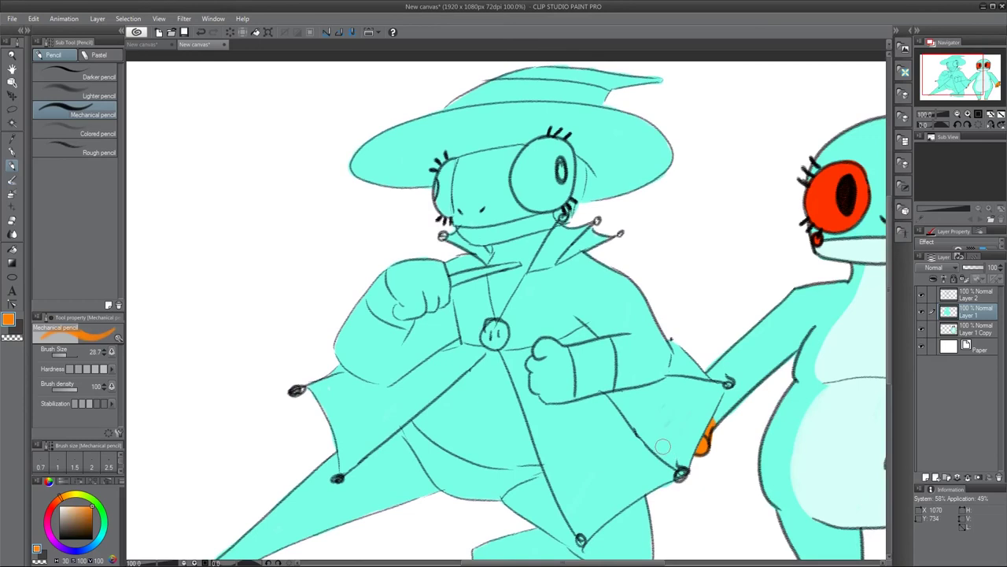
left_click(879, 329, "alt")
left_click_drag(889, 346, 889, 341)
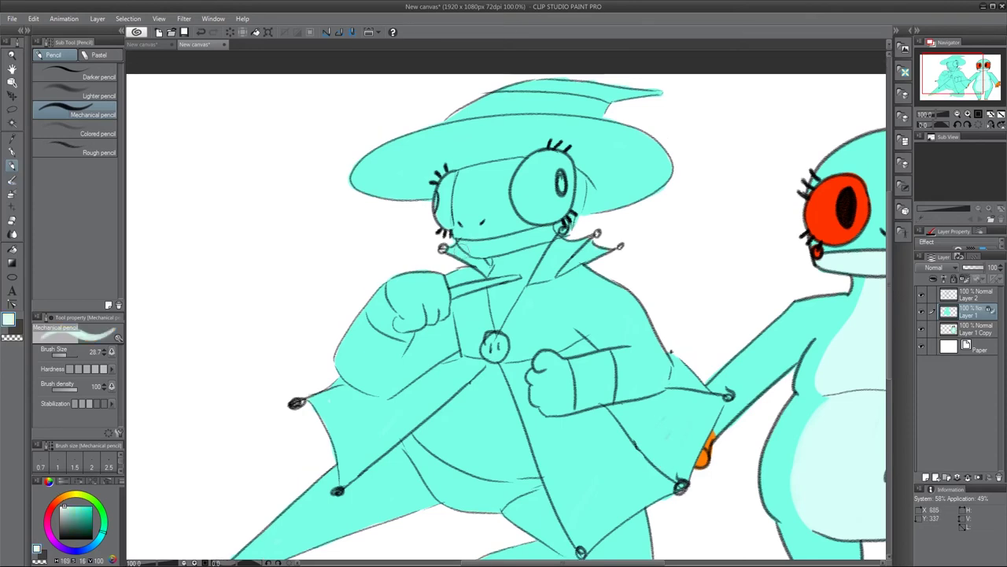
mouse_move(464, 245)
left_mouse_down()
mouse_move(549, 233)
mouse_move(496, 270)
mouse_move(537, 252)
mouse_move(495, 299)
mouse_move(541, 268)
left_mouse_up()
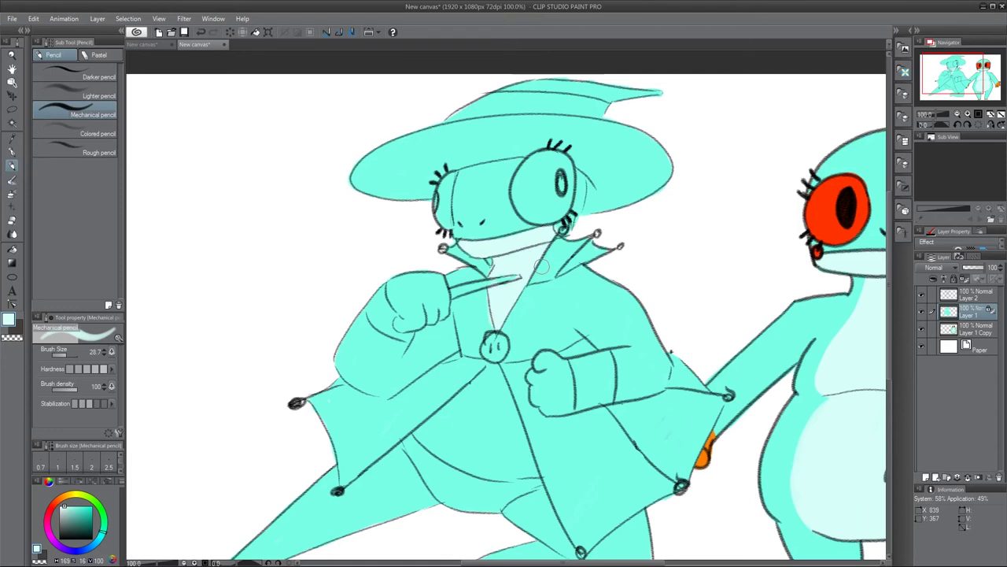
left_click_drag(889, 368, 890, 402)
mouse_move(420, 339)
left_mouse_down()
mouse_move(451, 355)
mouse_move(485, 289)
mouse_move(445, 308)
left_mouse_up()
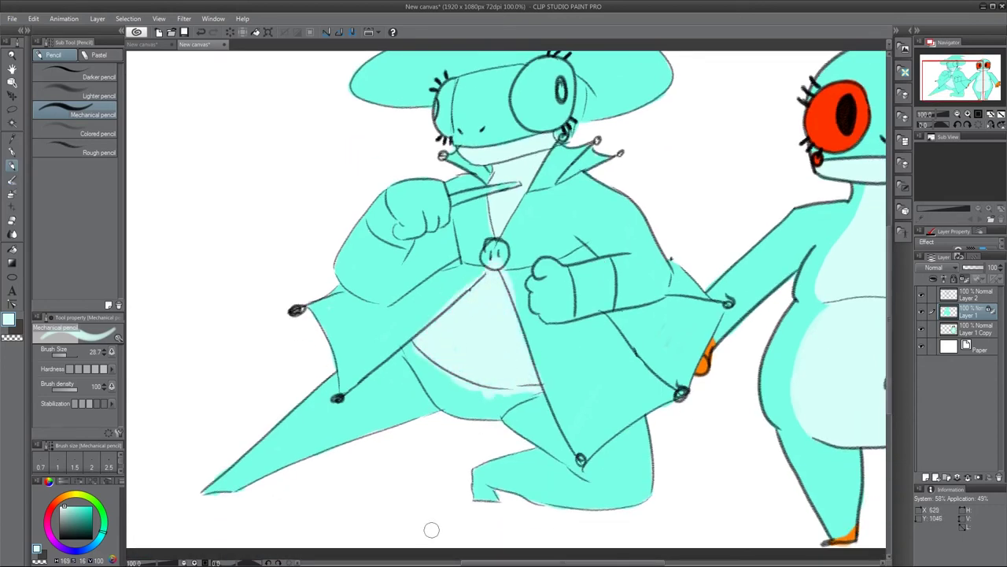
Step: Sample orange from the reference frog and fill both of the kneeling frog's fists with it
mouse_move(594, 562)
left_mouse_down()
mouse_move(703, 560)
mouse_move(558, 561)
left_mouse_up()
left_click(603, 539, "alt")
mouse_move(339, 273)
left_mouse_down()
mouse_move(362, 307)
mouse_move(343, 317)
mouse_move(367, 316)
left_mouse_up()
mouse_move(198, 230)
left_mouse_down()
mouse_move(235, 193)
mouse_move(199, 194)
left_mouse_up()
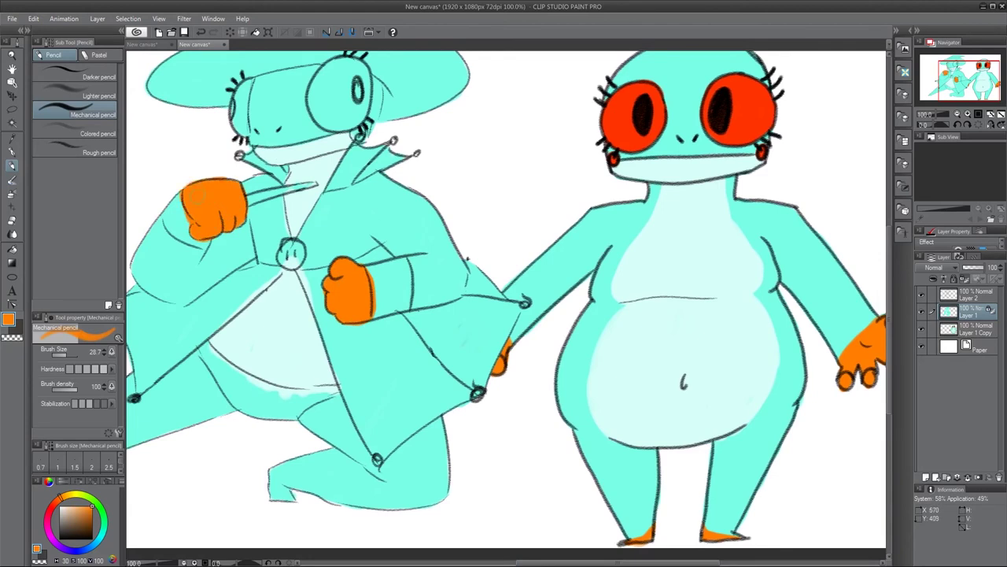
Step: Sample red from the reference frog's eye and fill the kneeling frog's eyes and earring with it
left_click(618, 118, "alt")
left_click_drag(890, 319, 889, 291)
mouse_move(343, 142)
left_mouse_down()
mouse_move(337, 192)
mouse_move(349, 203)
mouse_move(366, 188)
left_mouse_up()
left_click_drag(245, 156, 243, 206)
left_click(368, 128, "alt")
left_click(335, 199, "alt")
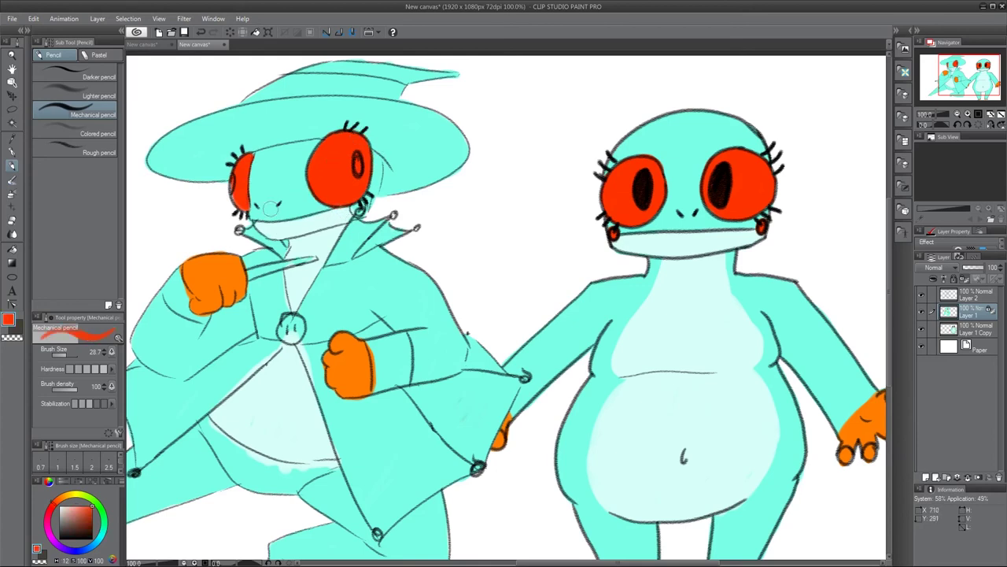
left_click_drag(359, 205, 359, 213)
left_click_drag(555, 562, 532, 562)
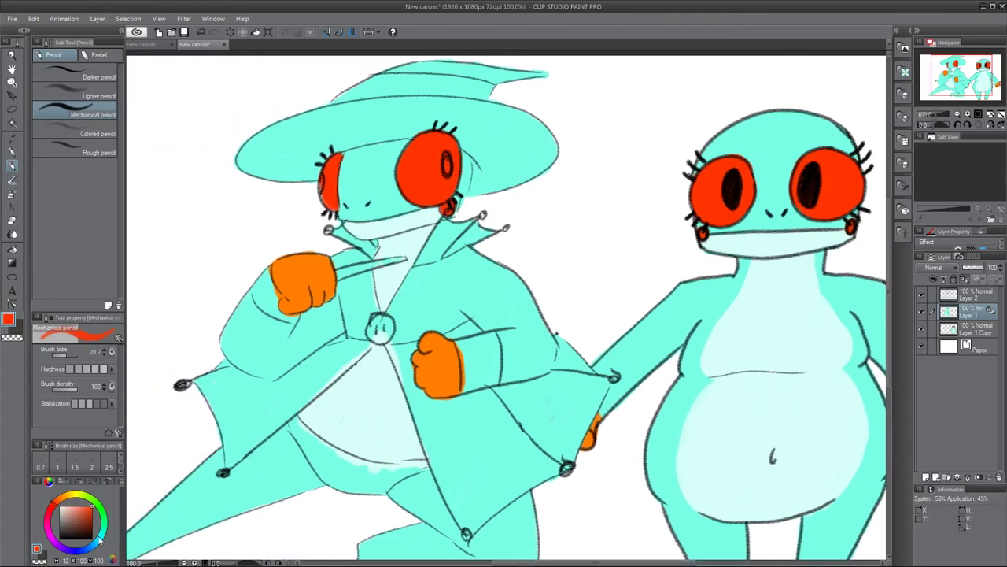
left_click(103, 522)
left_click(72, 529)
mouse_move(318, 324)
left_mouse_down()
mouse_move(283, 353)
mouse_move(333, 325)
left_mouse_up()
left_click(201, 33)
left_click(93, 506)
left_click_drag(277, 359, 330, 330)
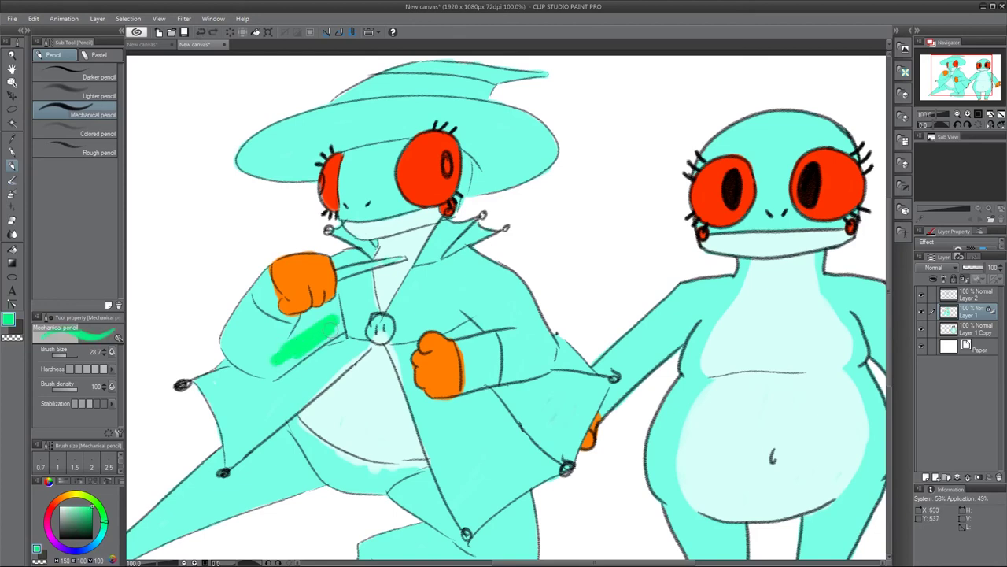
left_click(201, 33)
left_click(81, 495)
left_click_drag(270, 364, 345, 329)
left_click(203, 32)
left_click(68, 495)
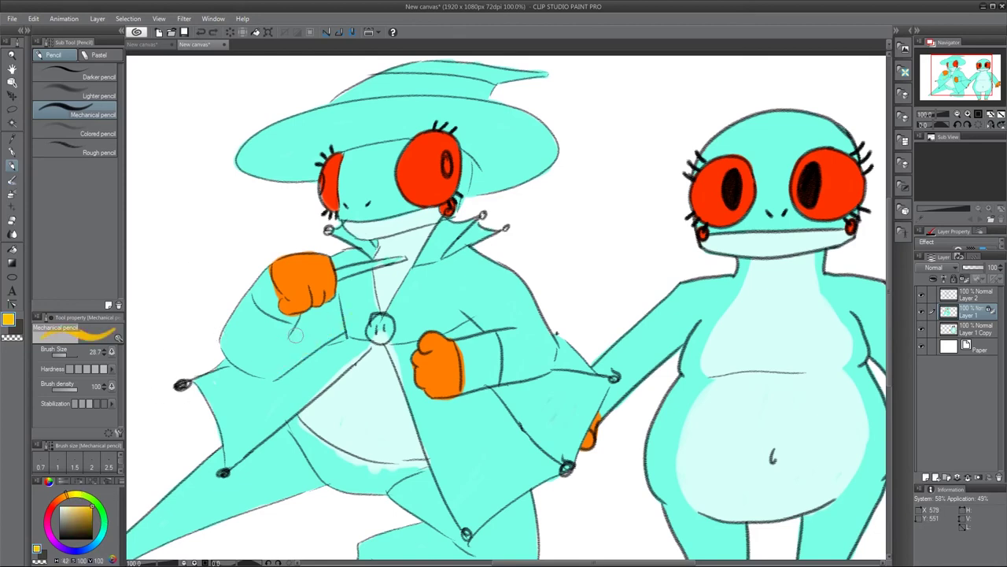
left_click_drag(269, 368, 335, 330)
left_click(201, 33)
left_click(65, 529)
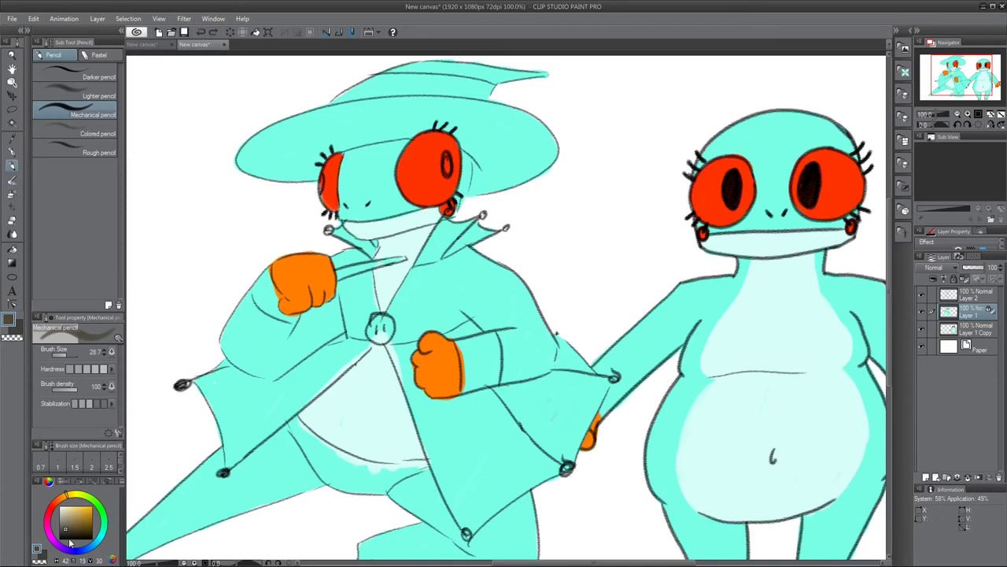
left_click_drag(420, 313, 539, 241)
left_click(202, 33)
Step: Choose a soft golden yellow and fill the upper garment's chest, shoulders and both sleeves
left_click(70, 494)
left_click(72, 506)
mouse_move(418, 310)
left_mouse_down()
mouse_move(513, 254)
mouse_move(452, 262)
left_mouse_up()
left_click(201, 33)
left_click(82, 506)
mouse_move(393, 309)
left_mouse_down()
mouse_move(418, 328)
mouse_move(443, 325)
mouse_move(471, 282)
left_mouse_up()
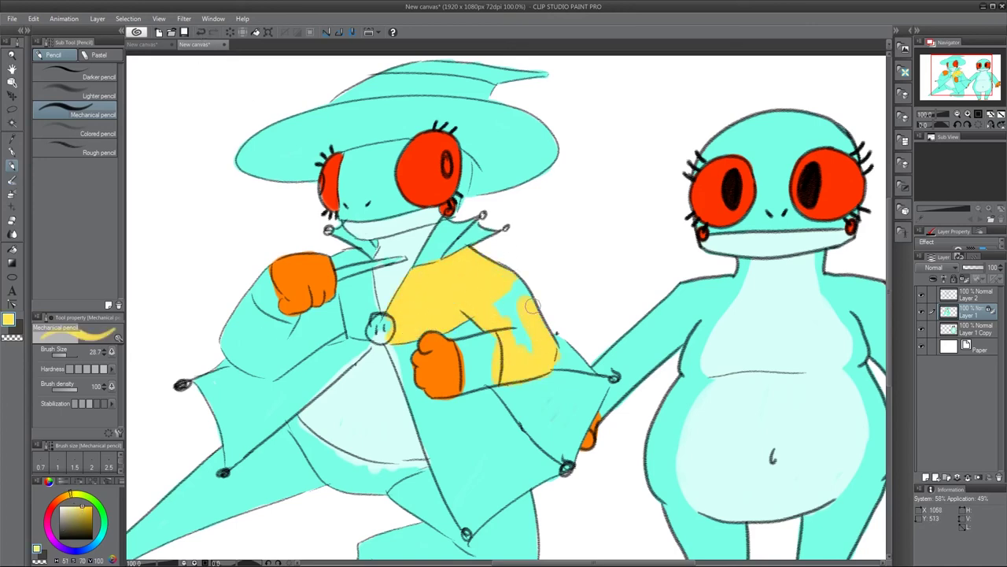
mouse_move(256, 285)
left_mouse_down()
mouse_move(228, 346)
mouse_move(267, 374)
mouse_move(357, 327)
mouse_move(369, 276)
left_mouse_up()
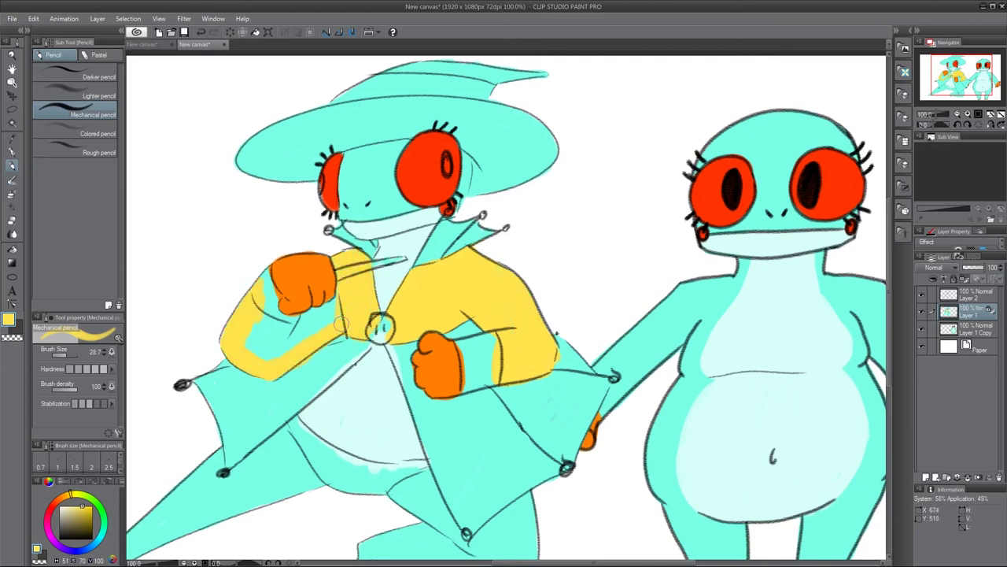
mouse_move(341, 322)
left_mouse_down()
mouse_move(305, 315)
mouse_move(282, 331)
left_mouse_up()
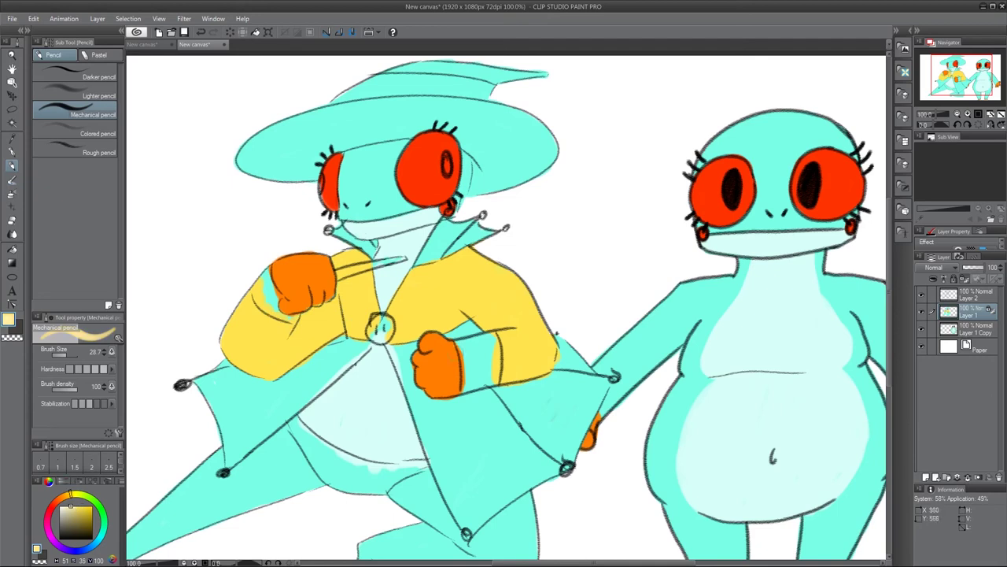
Step: Pick a paler yellow and fill the pointed collar and the cuff of the wand arm
mouse_move(477, 224)
left_mouse_down()
mouse_move(454, 239)
mouse_move(441, 233)
mouse_move(462, 218)
left_mouse_up()
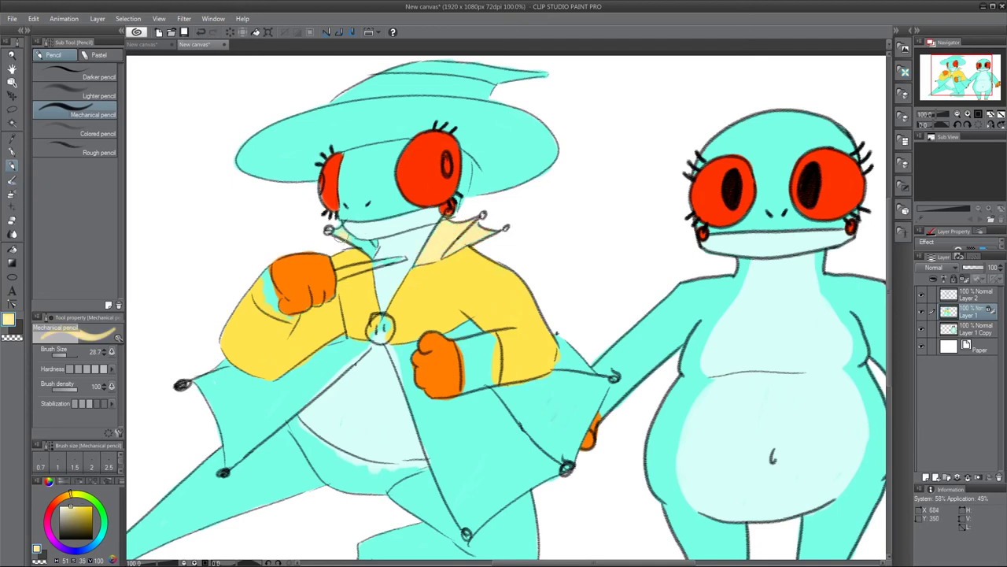
left_click_drag(342, 236, 374, 243)
mouse_move(268, 275)
left_mouse_down()
mouse_move(273, 297)
mouse_move(258, 295)
mouse_move(273, 310)
mouse_move(270, 275)
left_mouse_up()
left_click(201, 32)
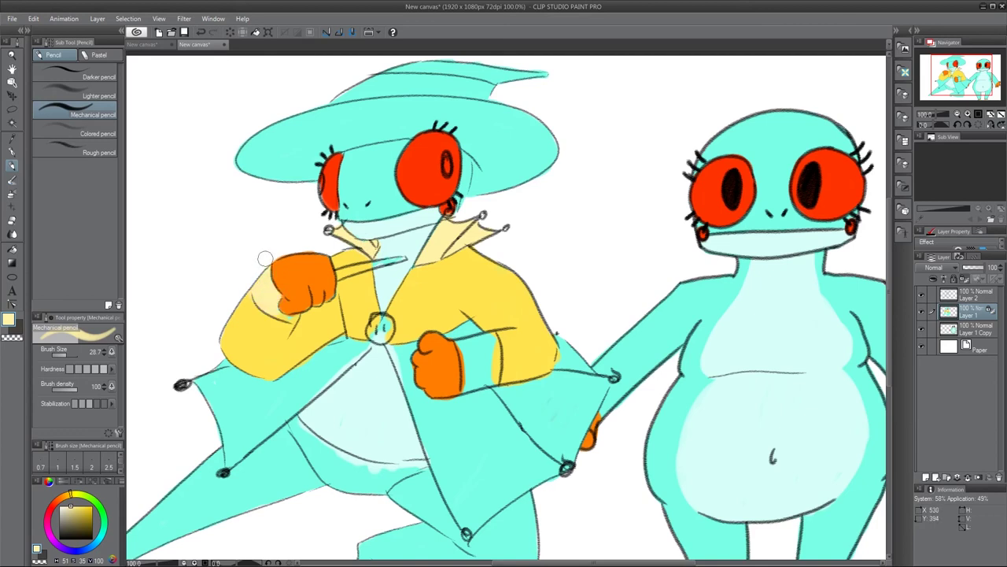
left_click_drag(275, 310, 294, 319)
Step: Fill the garment's hanging flaps and the lower fist's cuff with the same pale yellow
mouse_move(346, 350)
left_mouse_down()
mouse_move(228, 456)
mouse_move(252, 370)
mouse_move(360, 347)
mouse_move(367, 378)
left_mouse_up()
mouse_move(429, 434)
left_mouse_down()
mouse_move(457, 512)
mouse_move(560, 469)
mouse_move(583, 354)
mouse_move(528, 386)
mouse_move(465, 397)
mouse_move(535, 440)
mouse_move(511, 410)
mouse_move(417, 417)
mouse_move(403, 354)
mouse_move(411, 348)
left_mouse_up()
left_click(418, 349, "alt")
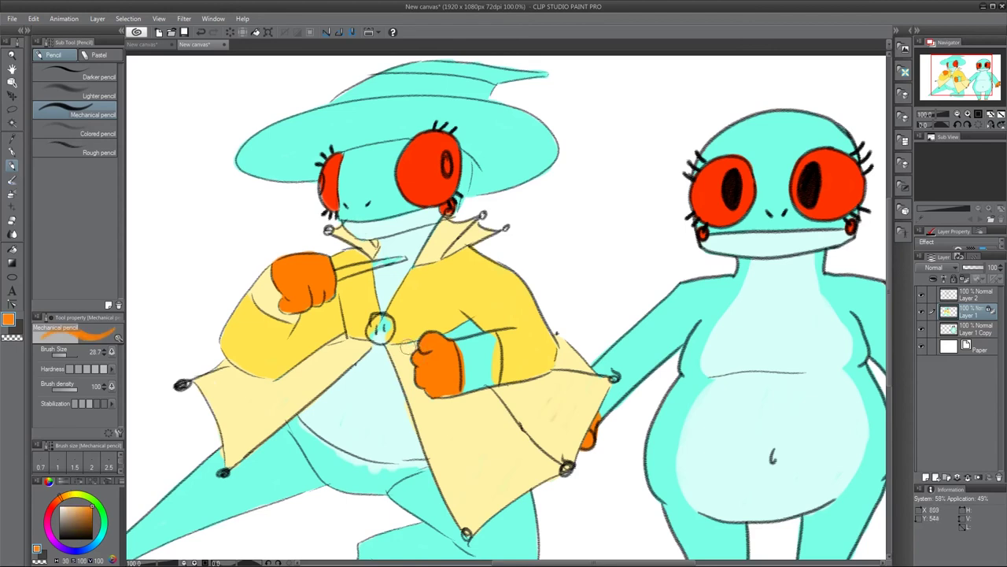
left_click(409, 348, "alt")
mouse_move(468, 379)
left_mouse_down()
mouse_move(477, 407)
mouse_move(493, 382)
left_mouse_up()
mouse_move(474, 324)
left_mouse_down()
mouse_move(463, 339)
mouse_move(452, 334)
left_mouse_up()
left_click(450, 383, "alt")
left_click(397, 422, "alt")
left_click(487, 290, "alt")
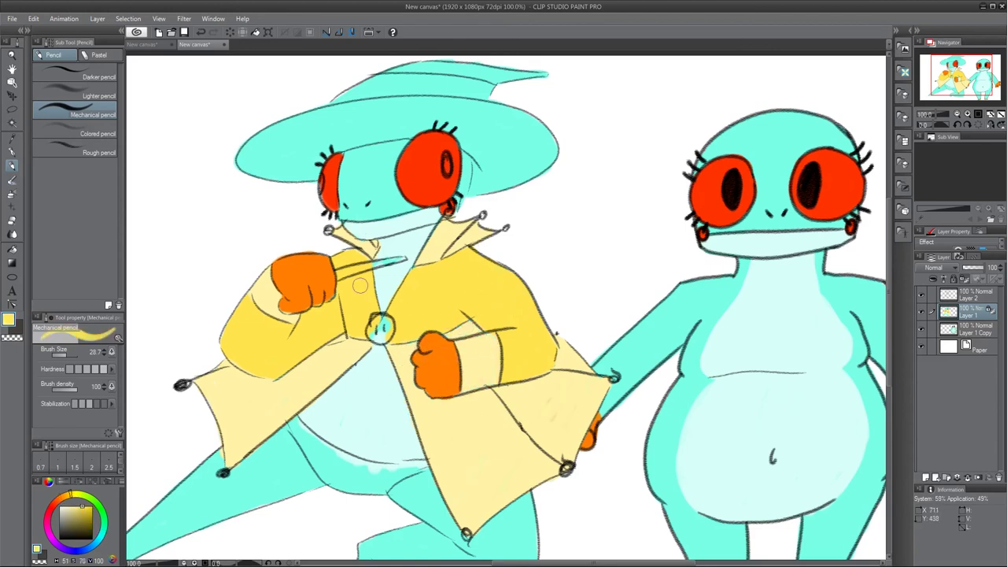
Step: Fill the briefs beneath the belly with a golden orange and clean up their edges
left_click(310, 299, "alt")
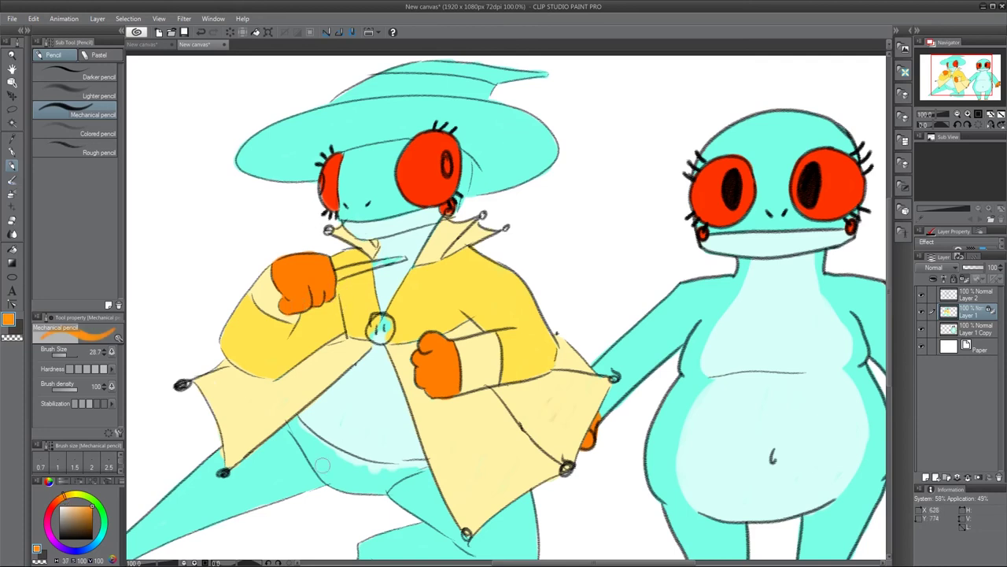
mouse_move(312, 451)
left_mouse_down()
mouse_move(384, 490)
mouse_move(389, 469)
mouse_move(298, 435)
mouse_move(296, 418)
mouse_move(324, 479)
mouse_move(305, 437)
mouse_move(367, 469)
mouse_move(440, 460)
mouse_move(395, 470)
mouse_move(444, 470)
left_mouse_up()
left_click(415, 487, "alt")
left_click(425, 478, "alt")
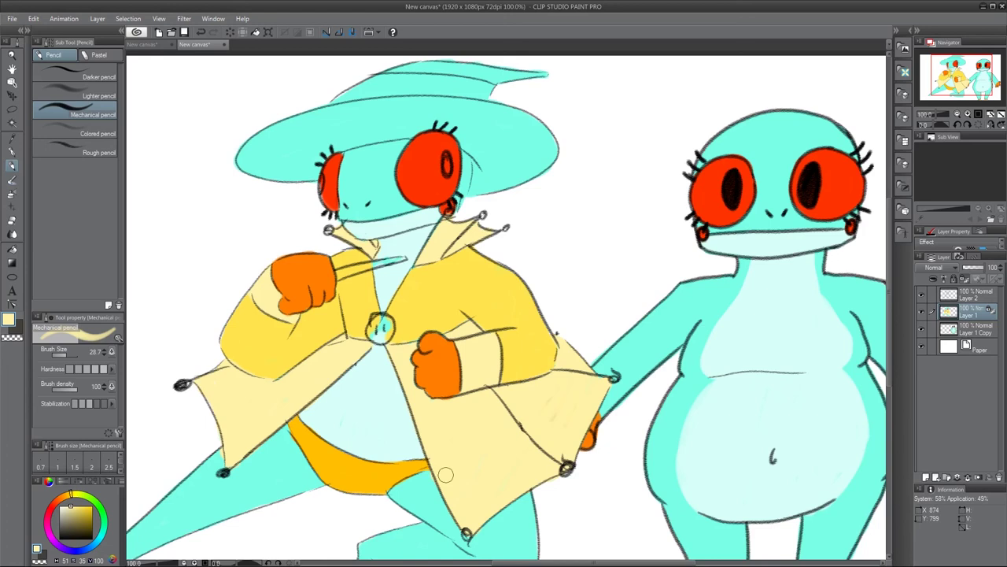
Step: Fill the round brooch at the chest with the fists' orange
left_click_drag(379, 328, 384, 336)
left_click(357, 308, "alt")
left_click(439, 362, "alt")
key("ctrl+z")
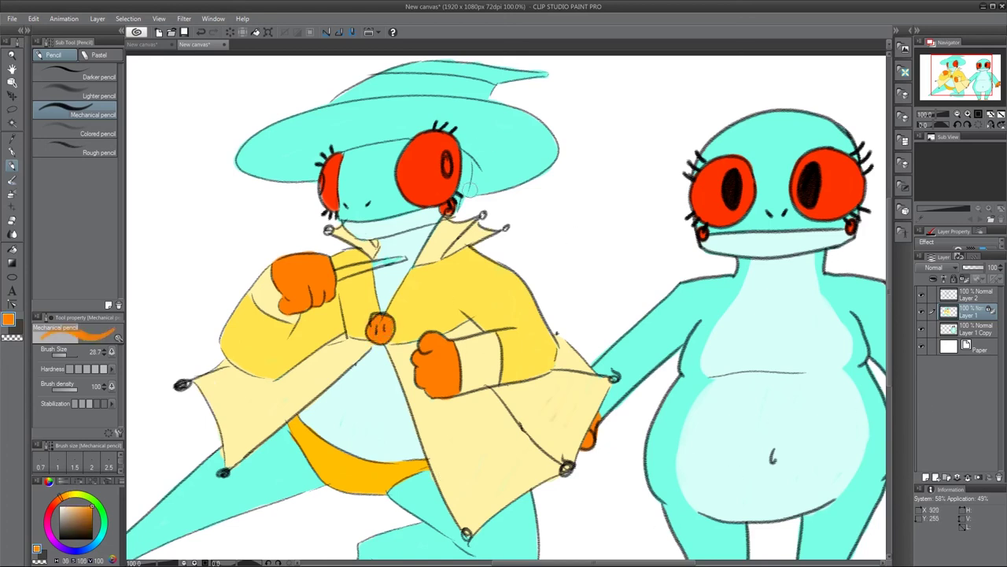
Step: Fill the wand with near-black at brush size 8.5 and tidy the colours around it
left_click(72, 532)
left_click(63, 355)
mouse_move(348, 272)
left_mouse_down()
mouse_move(389, 259)
mouse_move(369, 257)
mouse_move(379, 257)
left_mouse_up()
left_click(359, 256, "alt")
left_click(381, 252, "alt")
left_click(367, 251, "alt")
left_click(357, 254, "alt")
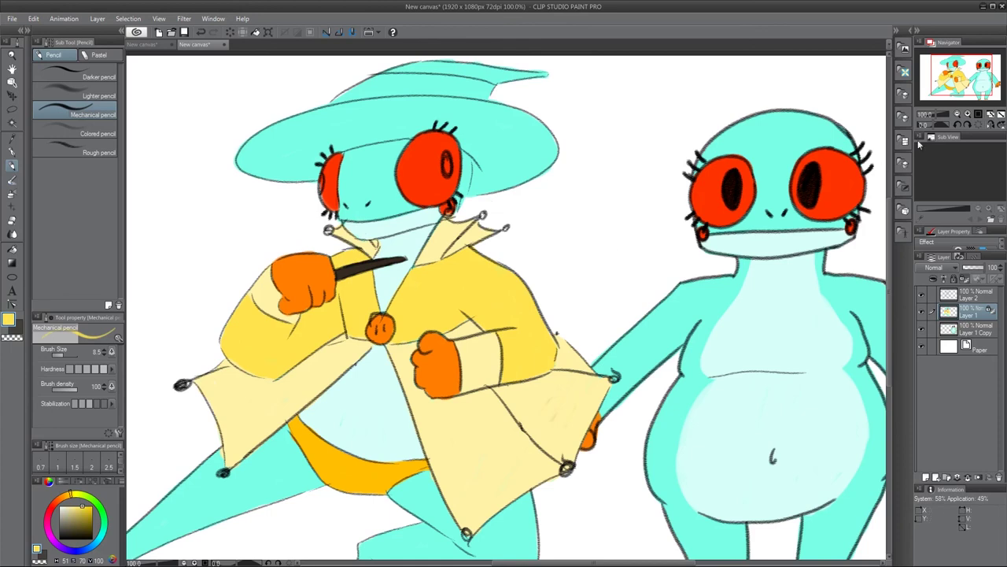
Step: Enlarge the brush to 43 and fill the hat's brim and tip with the briefs' golden orange and its middle band with pale yellow
scroll(887, 224, "up", 2)
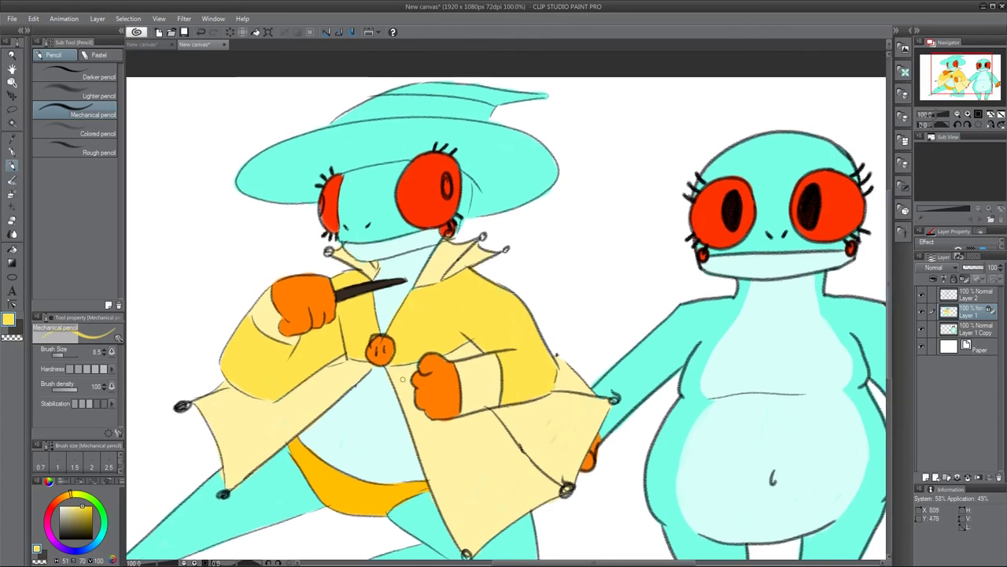
left_click(358, 494, "alt")
left_click(64, 355)
mouse_move(326, 131)
left_mouse_down()
mouse_move(309, 153)
mouse_move(354, 132)
mouse_move(409, 138)
mouse_move(549, 77)
mouse_move(479, 152)
mouse_move(489, 208)
mouse_move(512, 158)
mouse_move(542, 177)
left_mouse_up()
left_click(435, 381, "alt")
left_click(65, 355)
left_click_drag(374, 107, 448, 106)
left_click(524, 335, "alt")
mouse_move(346, 116)
left_mouse_down()
mouse_move(471, 105)
mouse_move(491, 115)
mouse_move(389, 103)
mouse_move(495, 112)
left_mouse_up()
left_click(407, 385, "alt")
left_click(531, 96, "alt")
mouse_move(322, 139)
left_mouse_down()
mouse_move(419, 129)
mouse_move(510, 139)
left_mouse_up()
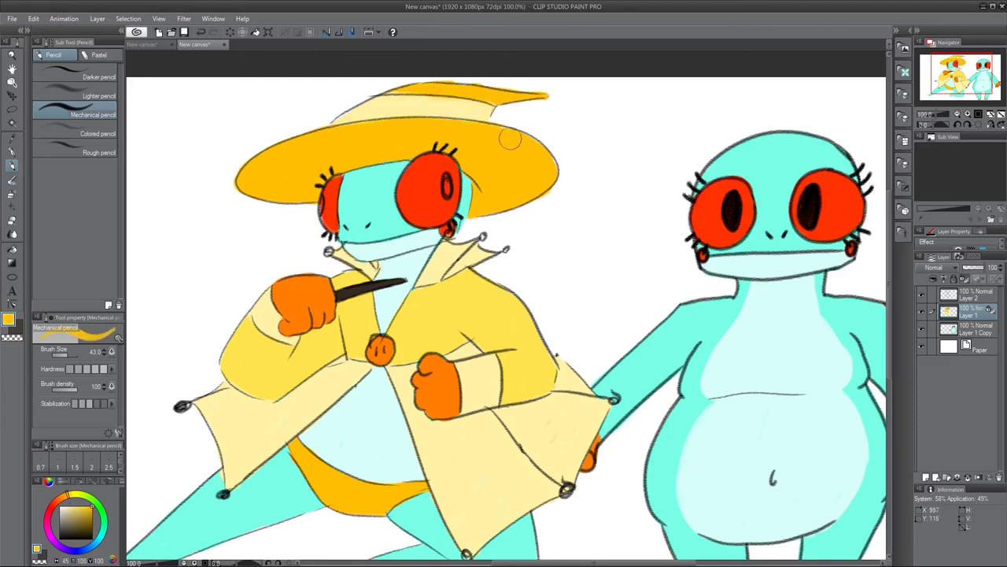
Step: Reduce the brush size to 7, fill the kneeling frog's pupils black and colour the garment's corner beads golden orange
left_click(732, 211, "alt")
left_click(61, 355)
left_click_drag(446, 178, 446, 192)
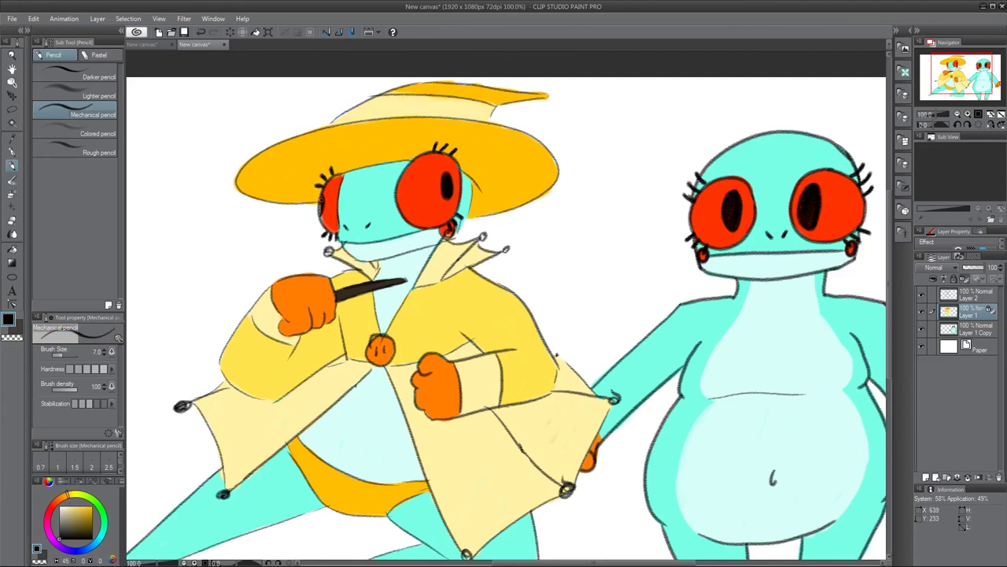
left_click(423, 192, "alt")
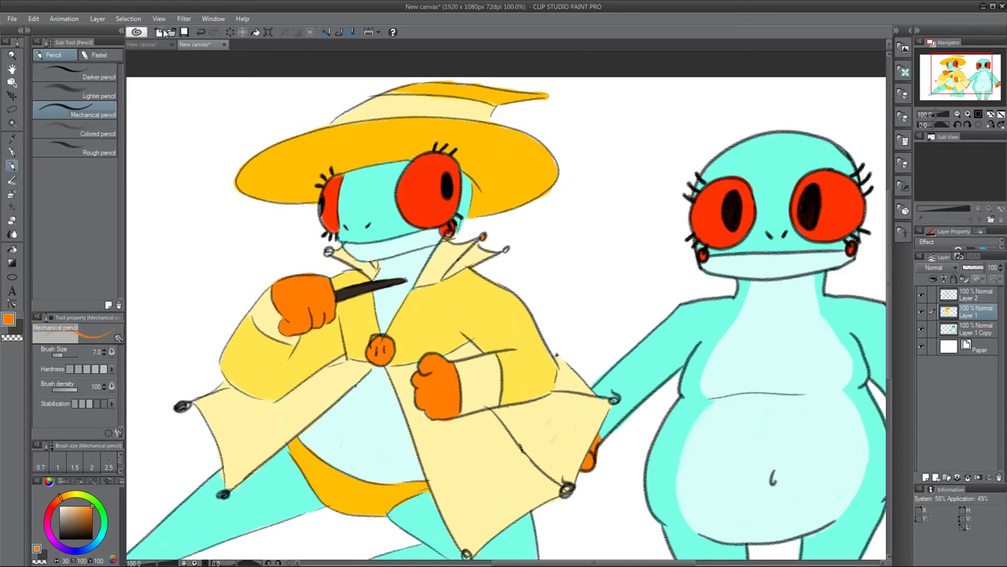
left_click(483, 237, "alt")
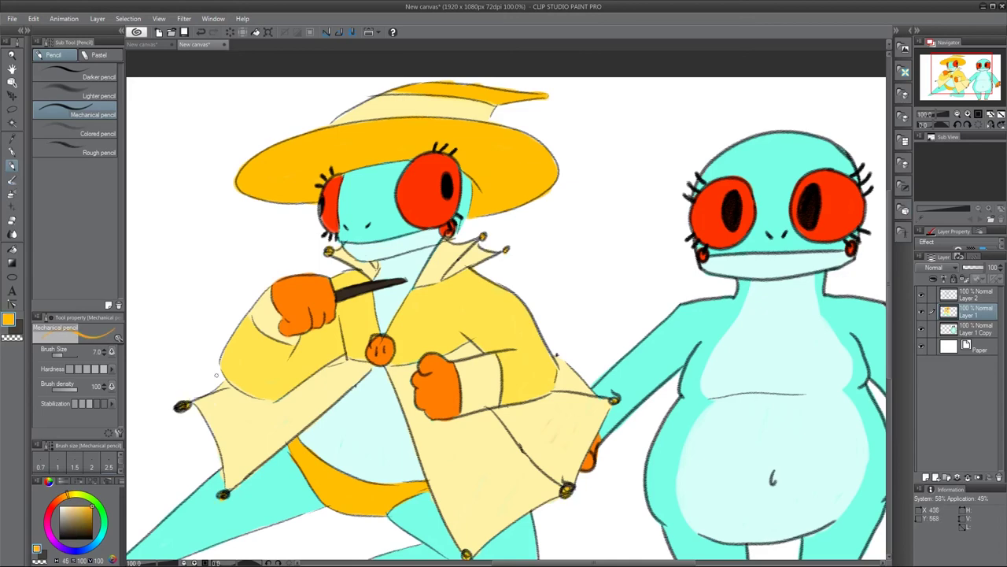
Step: Draw a small black navel on the kneeling frog's belly with the Rough pencil on Layer 2
left_click(957, 115)
left_click(953, 295)
left_click(75, 149)
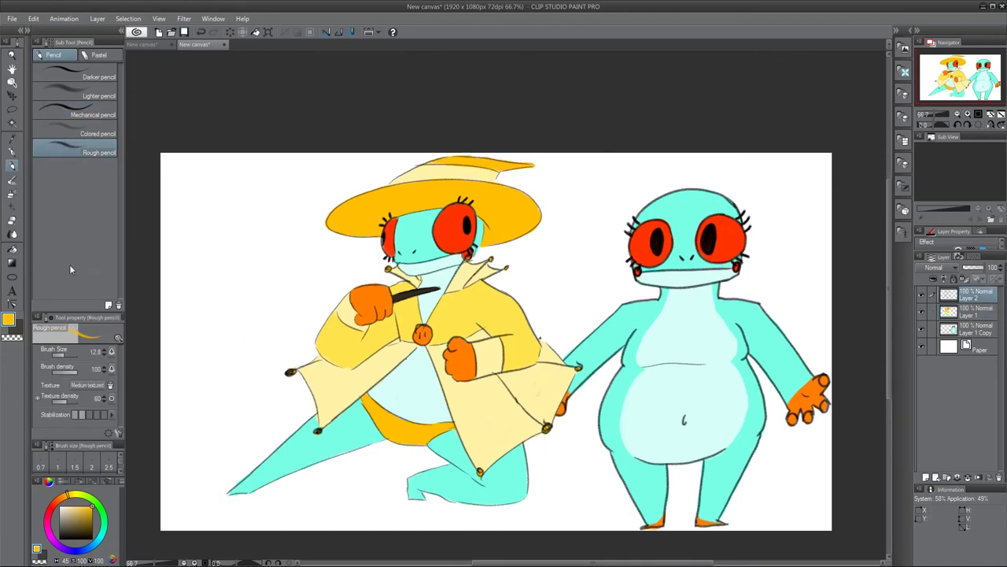
left_click(59, 539)
left_click_drag(409, 394, 412, 397)
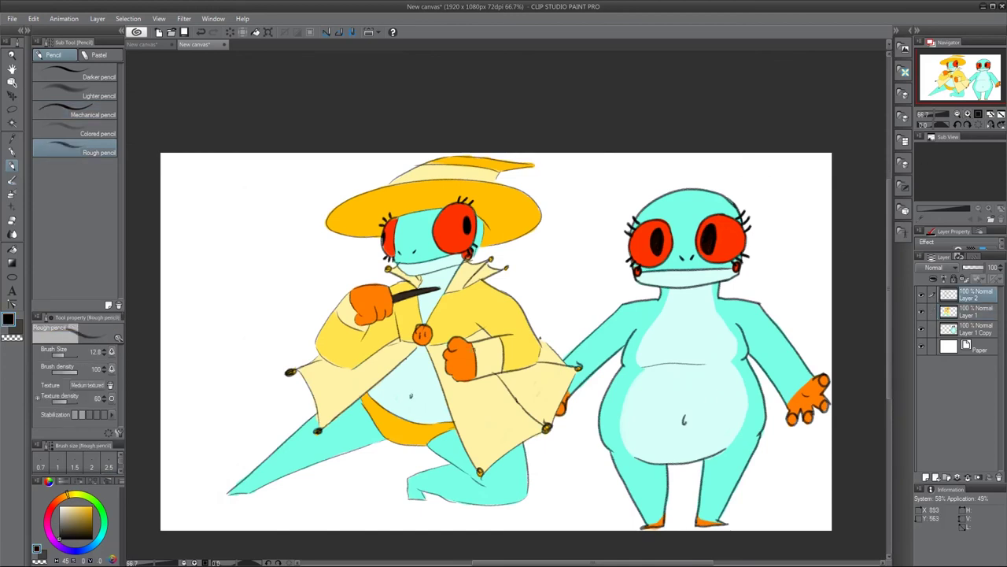
Step: Merge Layer 2 with Layer 1 and move the kneeling frog down and left, clear of the reference frog's hand
left_click(969, 311, "shift")
key("shift+alt+e")
key("ctrl+t")
left_click_drag(587, 153, 527, 197)
key("Return")
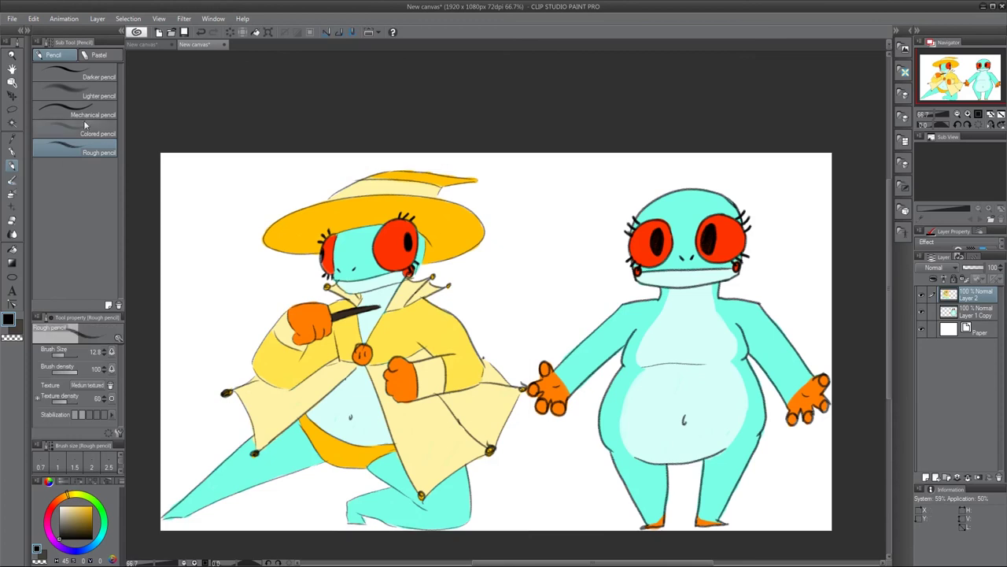
Step: Add small white highlights to the eyes of both frogs with the Rough pencil
left_click(59, 506)
left_click_drag(406, 236, 405, 235)
left_click_drag(322, 250, 327, 248)
left_click(651, 232)
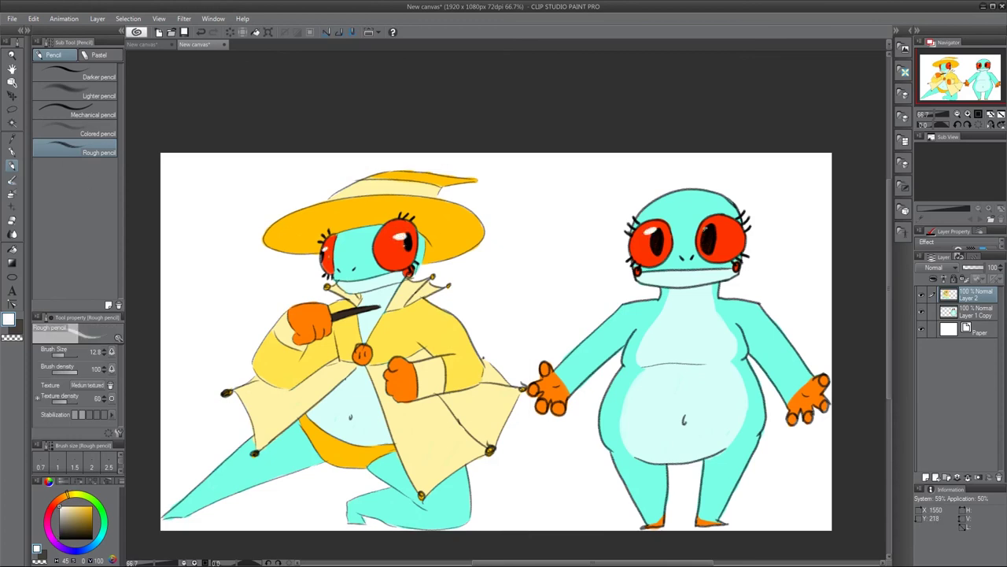
left_click(705, 229)
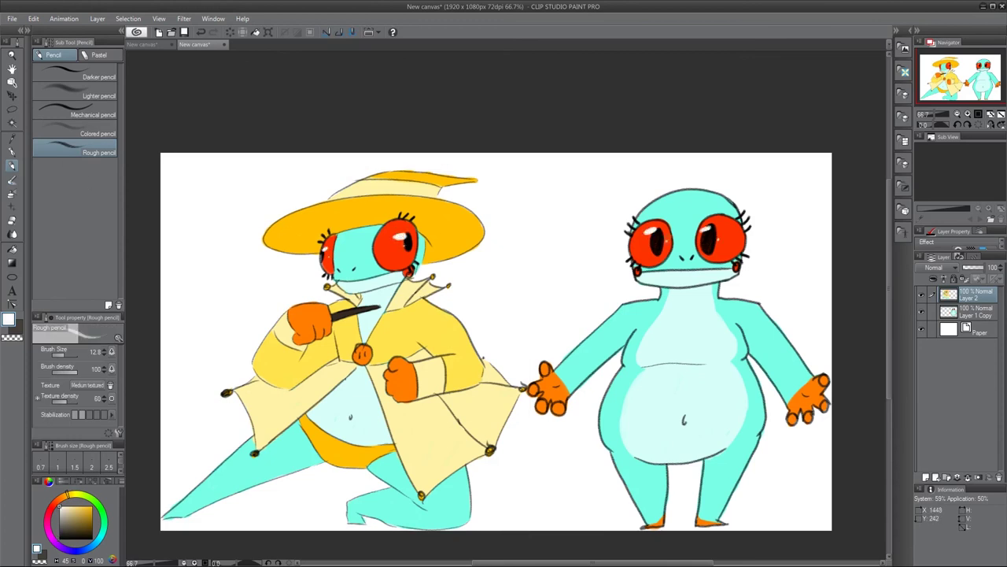